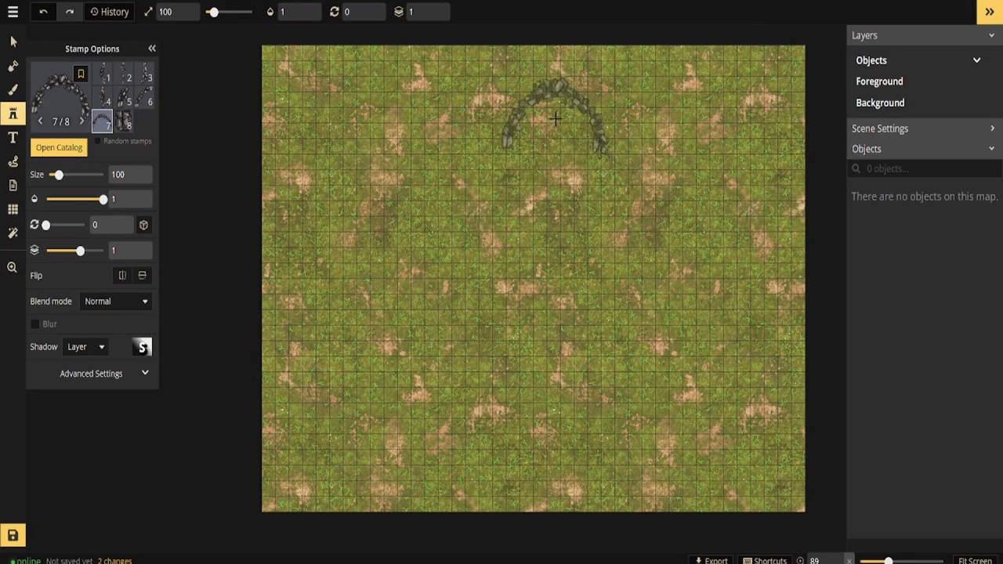
# Step: Place the Broken Stone Walls arch stamp (variant 7) in the upper middle of the map
pyautogui.click(548, 132)
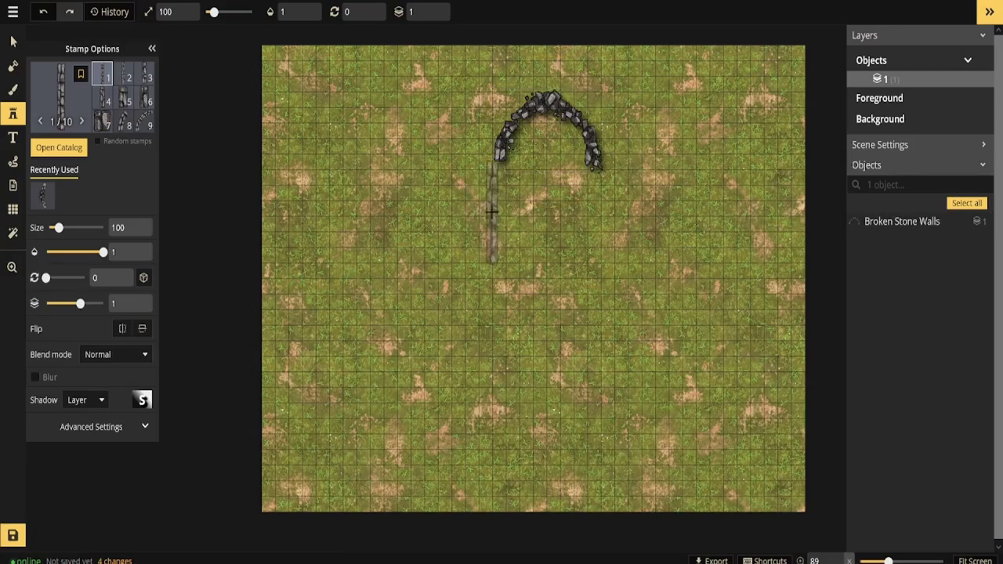
pyautogui.scroll(1, 498, 209)
pyautogui.scroll(3, 498, 209)
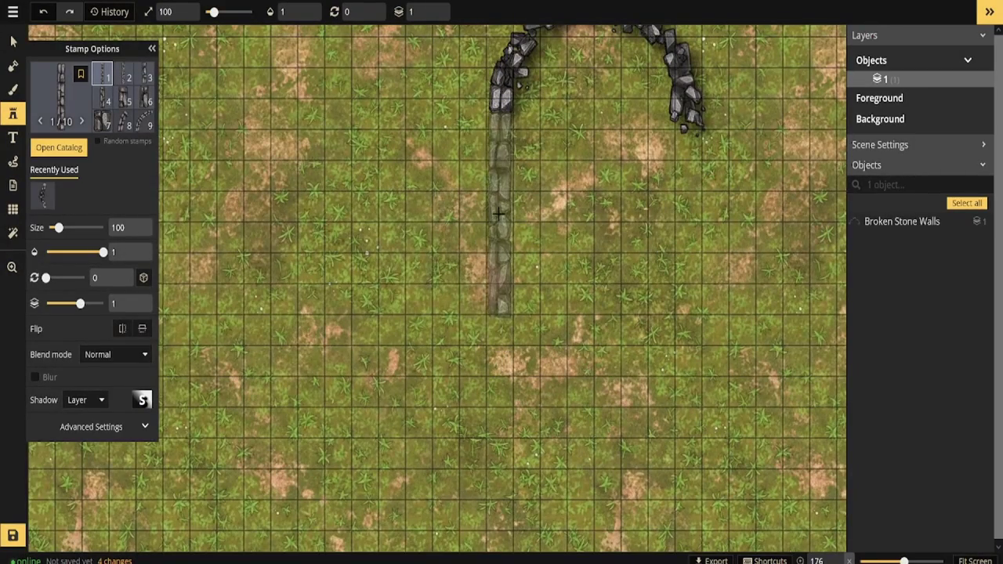
pyautogui.click(499, 214)
pyautogui.click(47, 12)
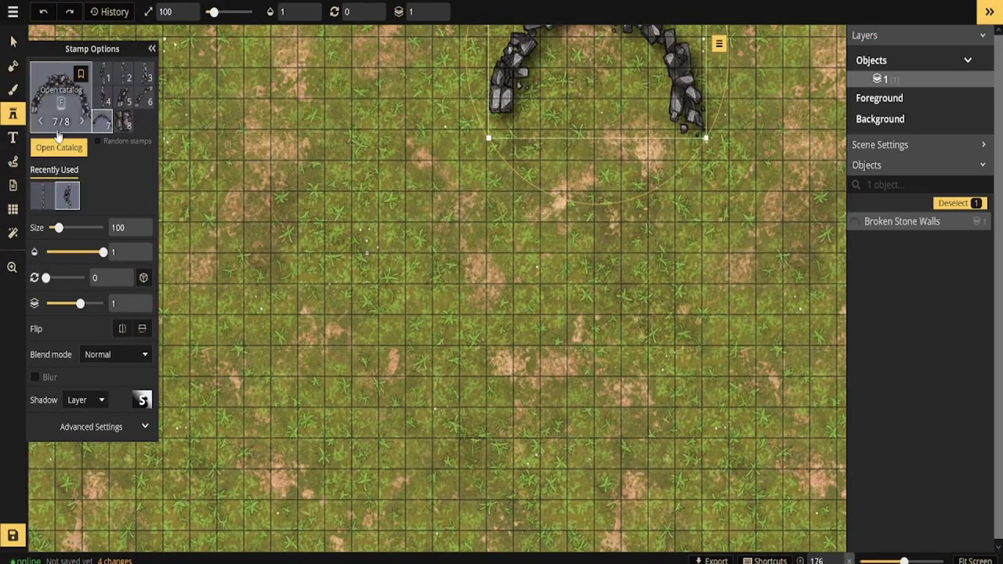
# Step: Place the short straight Stone Walls stamp (variant 3) vertically below the arch's left end
pyautogui.click(51, 195)
pyautogui.click(144, 119)
pyautogui.click(144, 74)
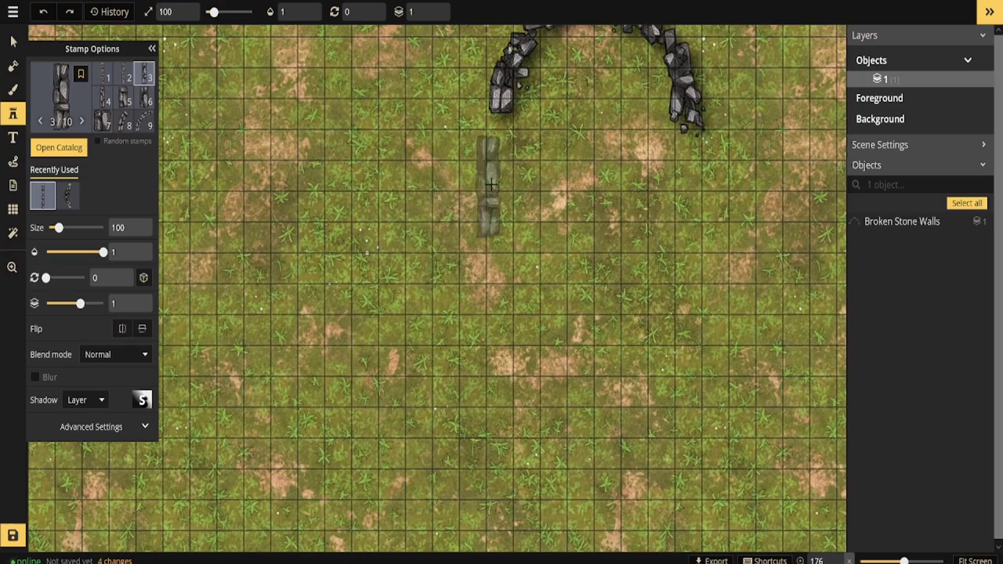
pyautogui.click(499, 168)
# Step: Place Stone Walls variant 2, rotated to 90, running left from the lower end of the short vertical wall
pyautogui.scroll(-3, 397, 271)
pyautogui.scroll(2, 395, 271)
pyautogui.click(124, 74)
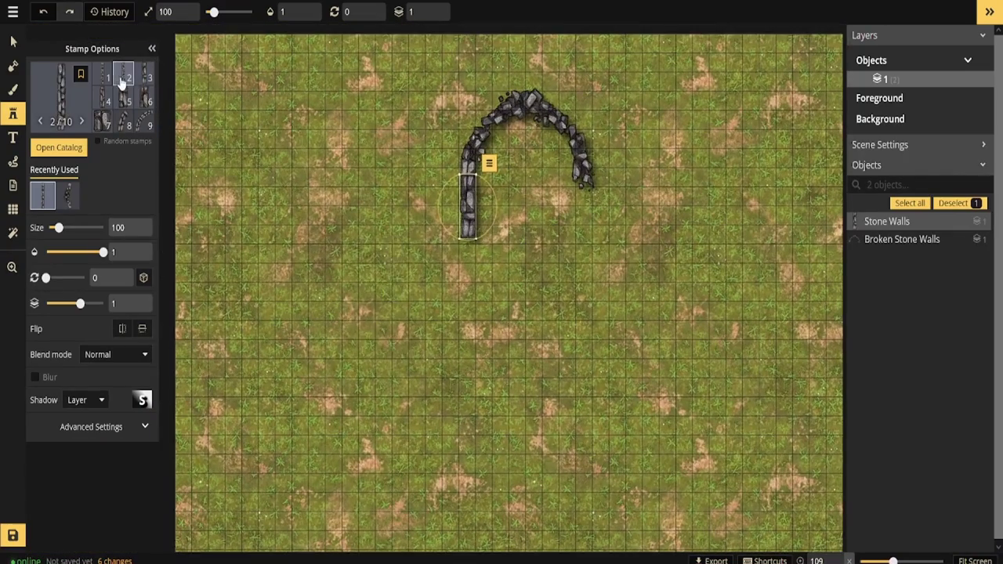
pyautogui.click(400, 302)
pyautogui.moveTo(350, 270); pyautogui.dragTo(429, 244)
pyautogui.moveTo(412, 304); pyautogui.dragTo(416, 232)
pyautogui.click(435, 263)
pyautogui.scroll(2, 439, 263)
pyautogui.scroll(-2, 454, 274)
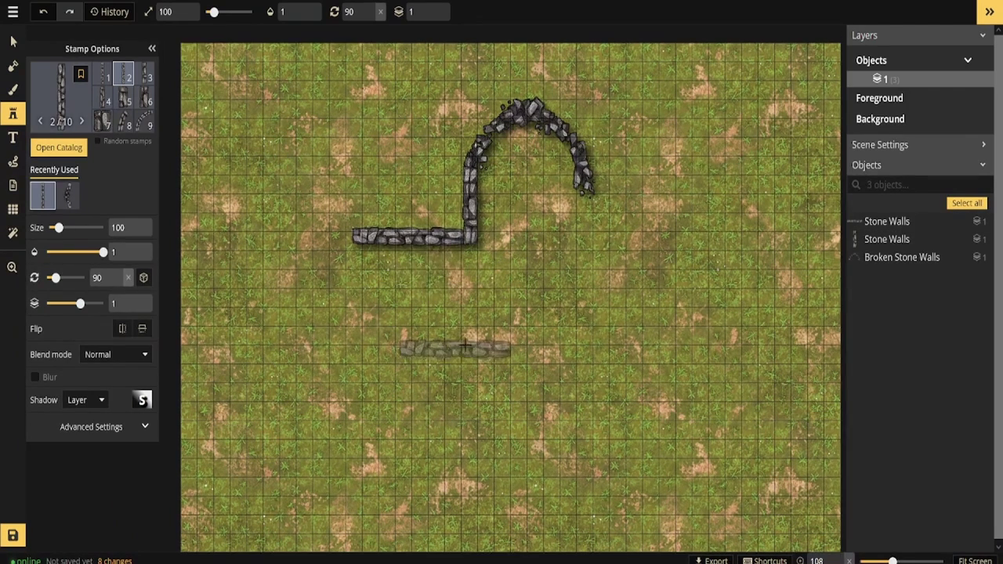
# Step: Place the semicircular Stone Walls stamp (variant 10), rotated to 270, at the left end of the horizontal wall
pyautogui.scroll(-1, 114, 127)
pyautogui.click(104, 122)
pyautogui.click(277, 293)
pyautogui.moveTo(277, 293); pyautogui.dragTo(360, 428)
pyautogui.moveTo(293, 334); pyautogui.dragTo(289, 276)
pyautogui.click(245, 326)
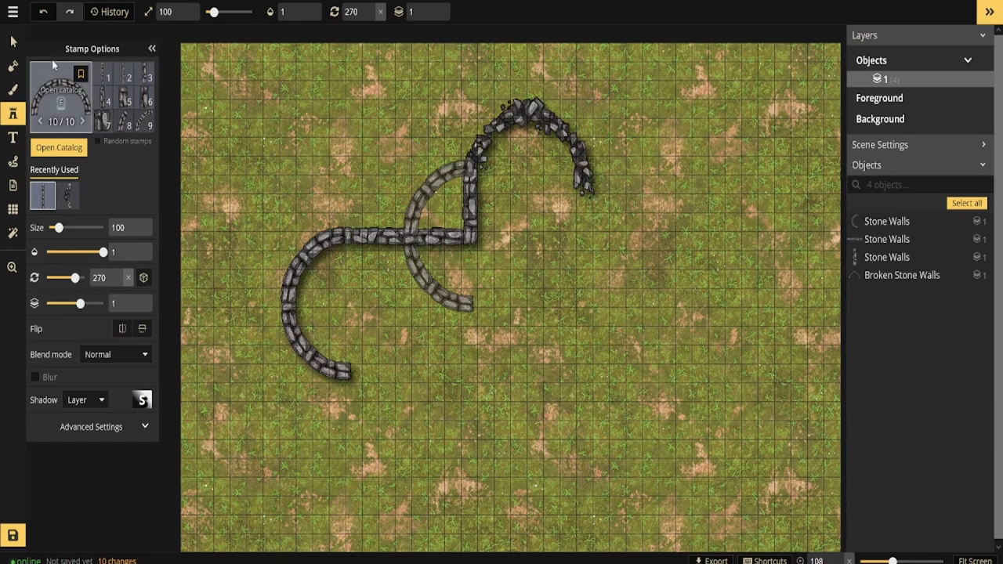
# Step: Duplicate the horizontal wall and place the copy at the lower end of the semicircular wall
pyautogui.click(13, 42)
pyautogui.click(387, 233)
pyautogui.rightClick(387, 234)
pyautogui.click(421, 340)
pyautogui.moveTo(443, 261); pyautogui.dragTo(383, 373)
pyautogui.click(335, 318)
pyautogui.click(436, 321)
# Step: Group the semicircular wall with its upper and lower horizontal walls
pyautogui.moveTo(288, 413); pyautogui.dragTo(422, 234)
pyautogui.rightClick(390, 238)
pyautogui.click(488, 251)
# Step: Duplicate the grouped left wing, rotate the copy into an upright U and place it as the wing below
pyautogui.rightClick(395, 245)
pyautogui.click(501, 305)
pyautogui.moveTo(529, 469); pyautogui.dragTo(513, 209)
pyautogui.moveTo(518, 271); pyautogui.dragTo(665, 246)
pyautogui.moveTo(604, 363); pyautogui.dragTo(500, 381)
pyautogui.moveTo(535, 207); pyautogui.dragTo(606, 317)
pyautogui.moveTo(518, 313); pyautogui.dragTo(470, 472)
pyautogui.scroll(-4, 389, 439)
pyautogui.click(362, 482)
# Step: Fill the corner between the left and bottom wings with the small Broken Stone Walls block (variant 8)
pyautogui.scroll(1, 364, 470)
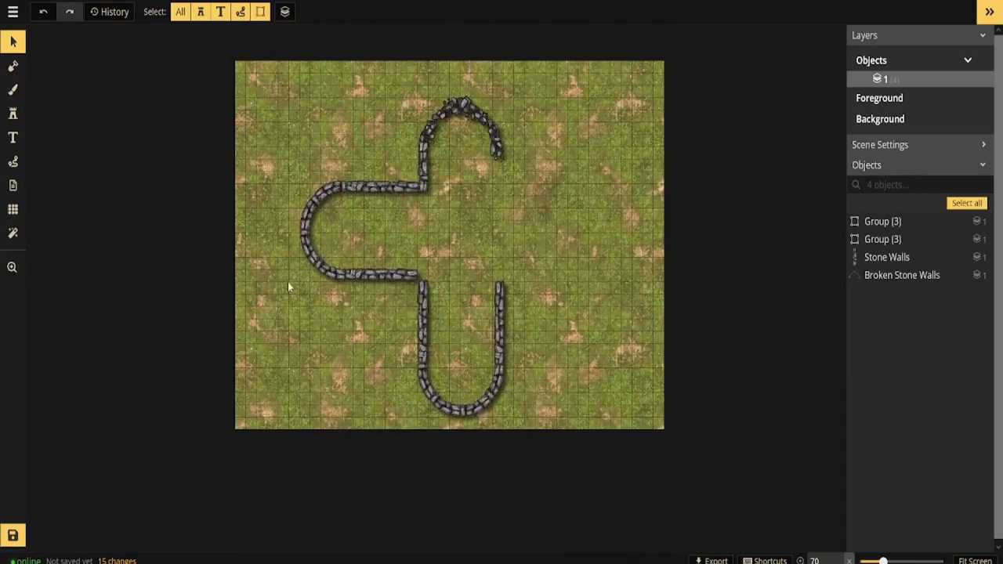
pyautogui.scroll(1, 517, 314)
pyautogui.click(13, 113)
pyautogui.click(124, 121)
pyautogui.scroll(5, 436, 261)
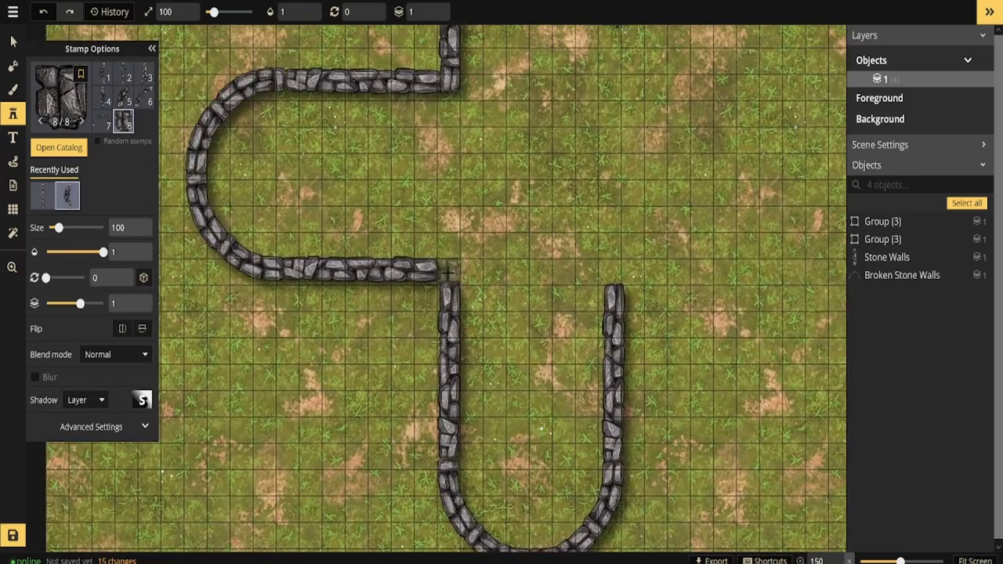
pyautogui.click(446, 272)
# Step: Ungroup both the left wing and the bottom wing into individual wall pieces
pyautogui.scroll(-6, 349, 352)
pyautogui.click(67, 195)
pyautogui.moveTo(439, 237); pyautogui.dragTo(186, 398)
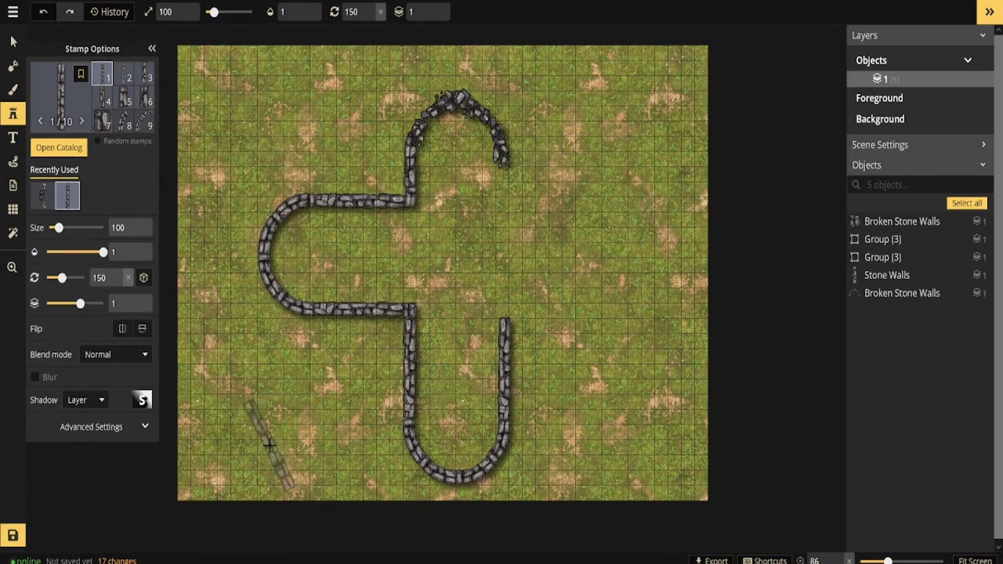
pyautogui.click(13, 41)
pyautogui.moveTo(240, 179); pyautogui.dragTo(382, 353)
pyautogui.rightClick(384, 266)
pyautogui.click(434, 218)
pyautogui.moveTo(549, 313); pyautogui.dragTo(396, 501)
pyautogui.rightClick(435, 382)
pyautogui.click(435, 382)
pyautogui.click(506, 350)
pyautogui.rightClick(506, 350)
pyautogui.click(534, 341)
pyautogui.click(341, 340)
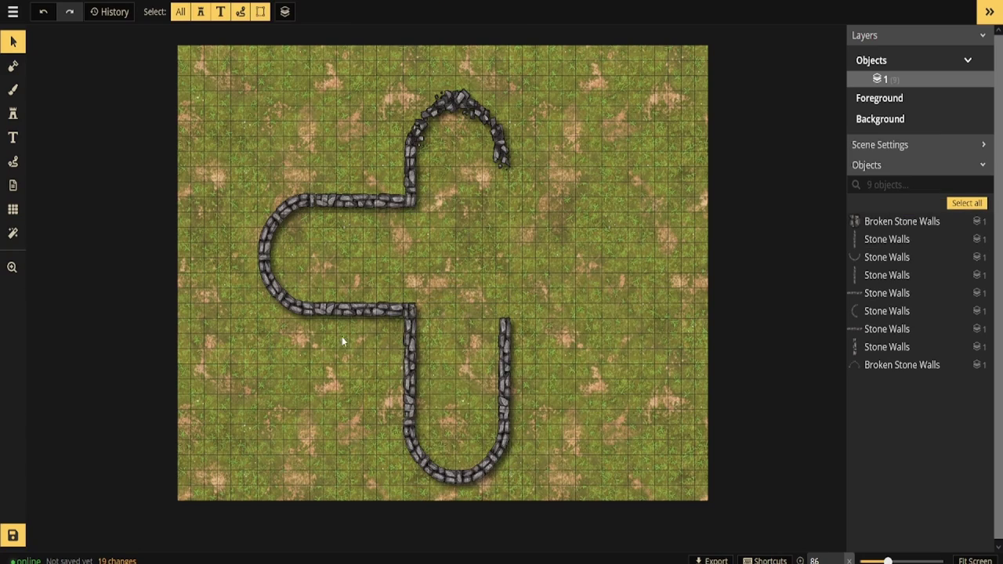
# Step: Place Broken Stone Walls variant 3, rotated to 270, below the left wing's lower wall
pyautogui.scroll(1, 596, 265)
pyautogui.click(12, 90)
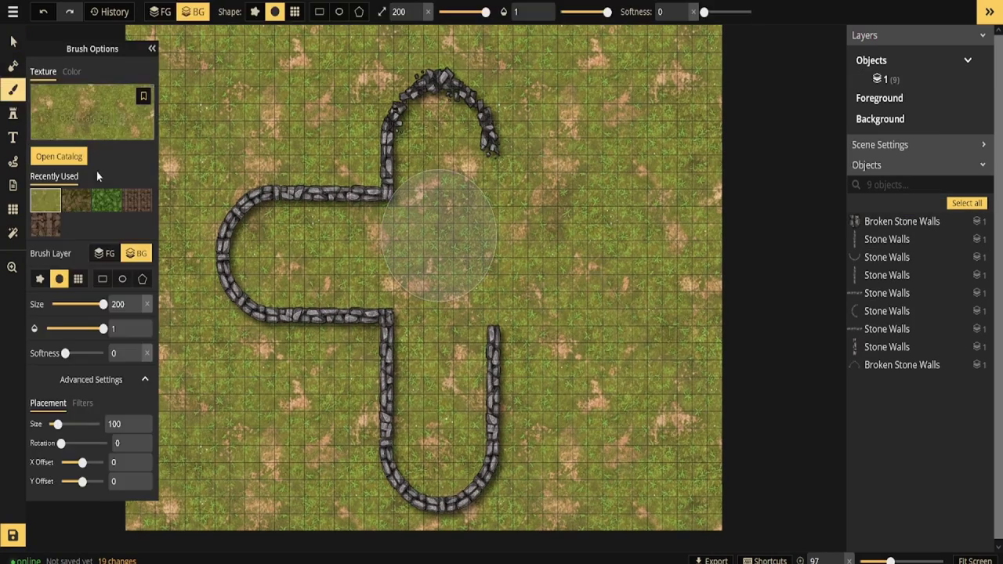
pyautogui.click(13, 113)
pyautogui.click(145, 76)
pyautogui.scroll(1, 469, 220)
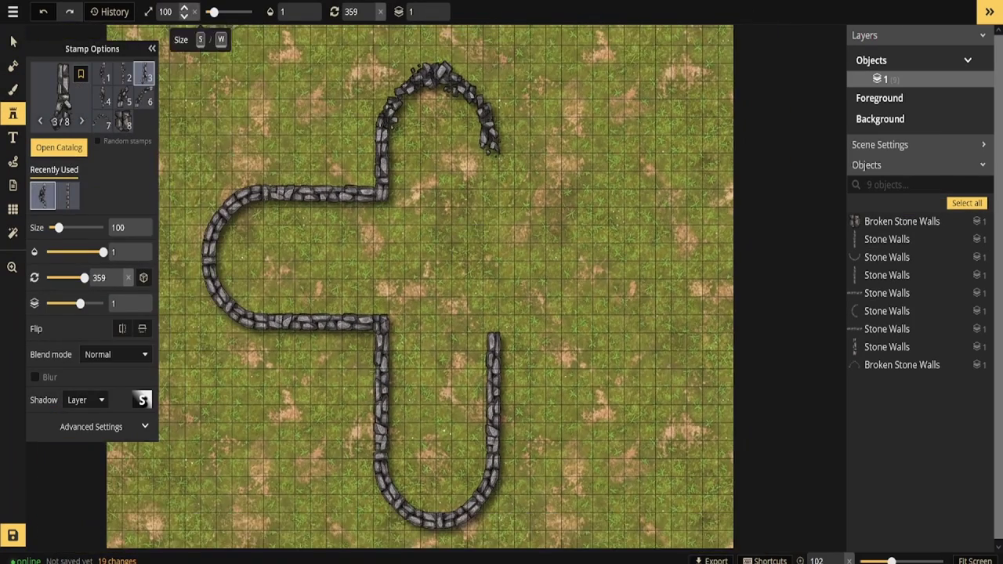
pyautogui.write('270')
pyautogui.click(307, 358)
# Step: Delete the bottom wing's left straight wall
pyautogui.scroll(4, 251, 398)
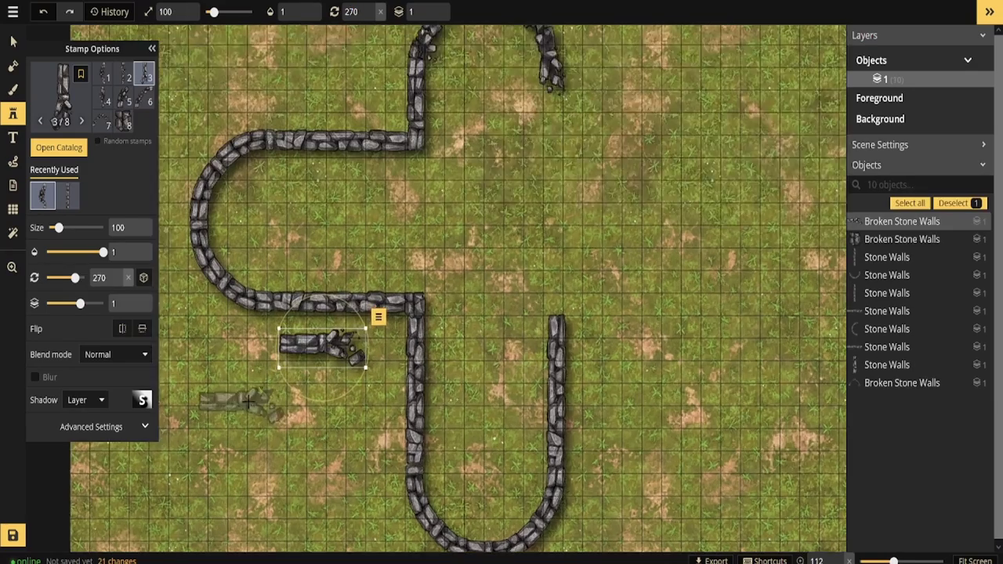
pyautogui.press('s')
pyautogui.click(341, 282)
pyautogui.click(332, 337)
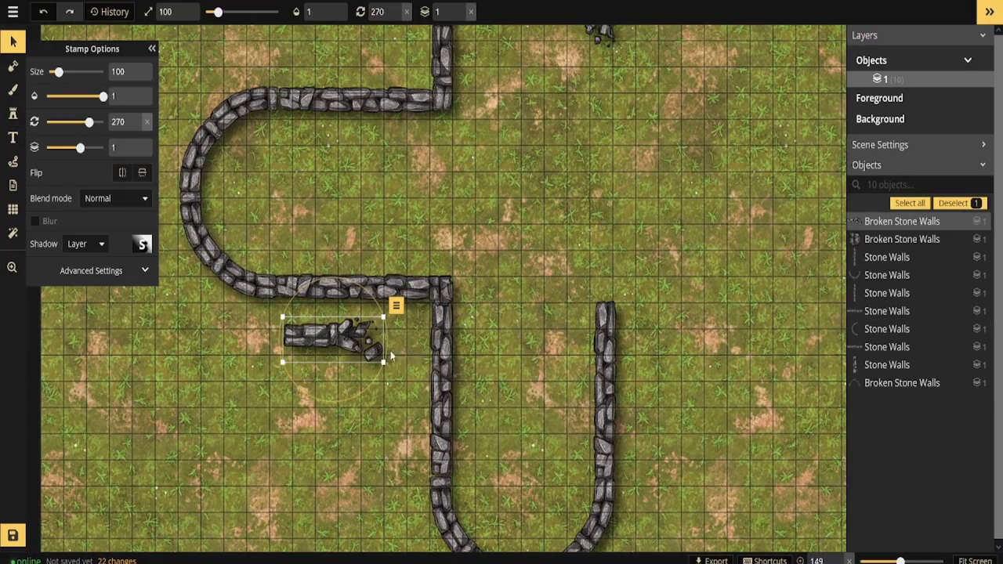
pyautogui.click(446, 374)
pyautogui.press('Delete')
# Step: Set the new broken wall's rotation to 0 and move it below the corner block on the bottom wing's left side
pyautogui.moveTo(325, 335); pyautogui.dragTo(484, 341)
pyautogui.moveTo(133, 124); pyautogui.dragTo(107, 127)
pyautogui.write('0')
pyautogui.moveTo(465, 355); pyautogui.dragTo(446, 345)
pyautogui.click(356, 381)
pyautogui.scroll(-3, 356, 381)
pyautogui.scroll(3, 356, 378)
# Step: Place the long Broken Stone Walls stamp (variant 2) upright inside the left wing
pyautogui.click(13, 114)
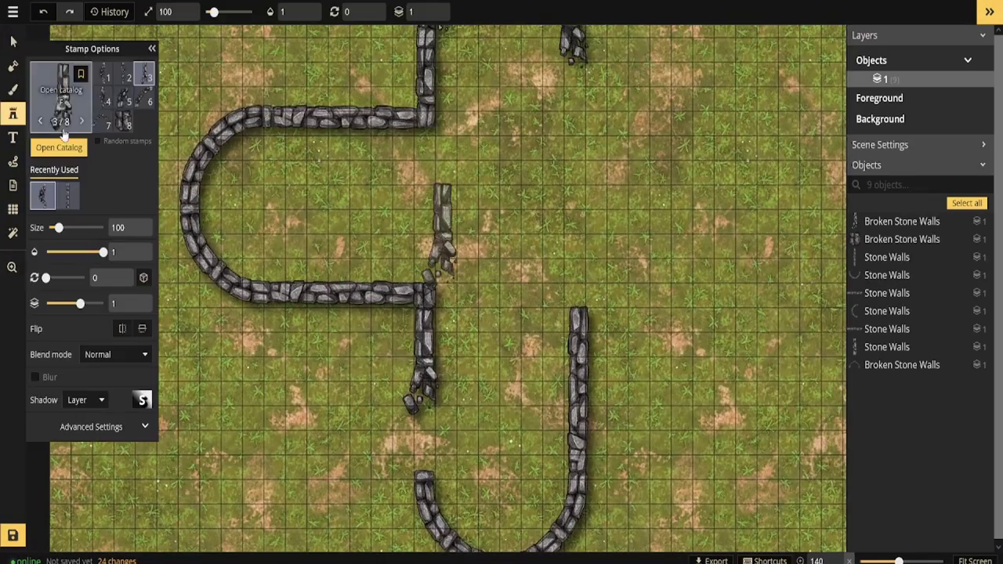
pyautogui.click(123, 74)
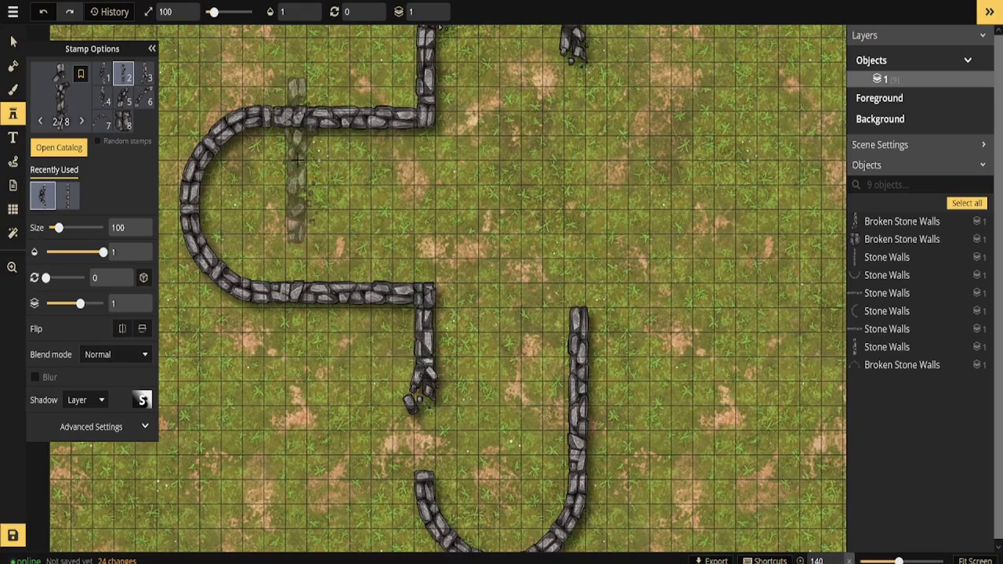
pyautogui.scroll(-3, 580, 235)
pyautogui.scroll(3, 611, 239)
pyautogui.scroll(-3, 342, 207)
pyautogui.click(366, 188)
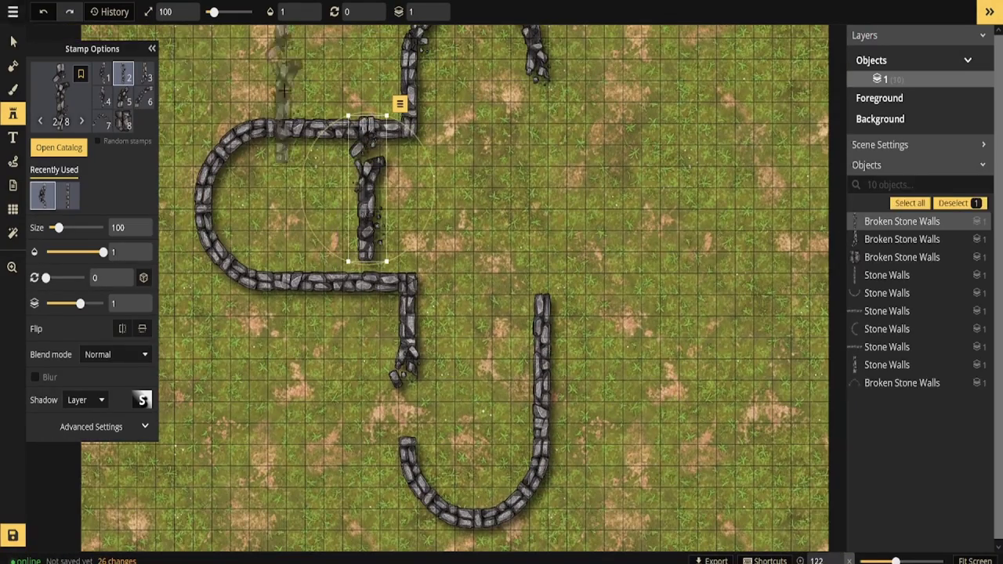
# Step: Delete the left wing's upper straight wall
pyautogui.press('v')
pyautogui.click(308, 125)
pyautogui.press('Delete')
# Step: Rotate the long broken wall to horizontal and move it into the gap along the left wing's upper side
pyautogui.click(373, 188)
pyautogui.moveTo(320, 132); pyautogui.dragTo(302, 257)
pyautogui.moveTo(376, 188); pyautogui.dragTo(365, 121)
pyautogui.click(448, 199)
pyautogui.scroll(-3, 447, 188)
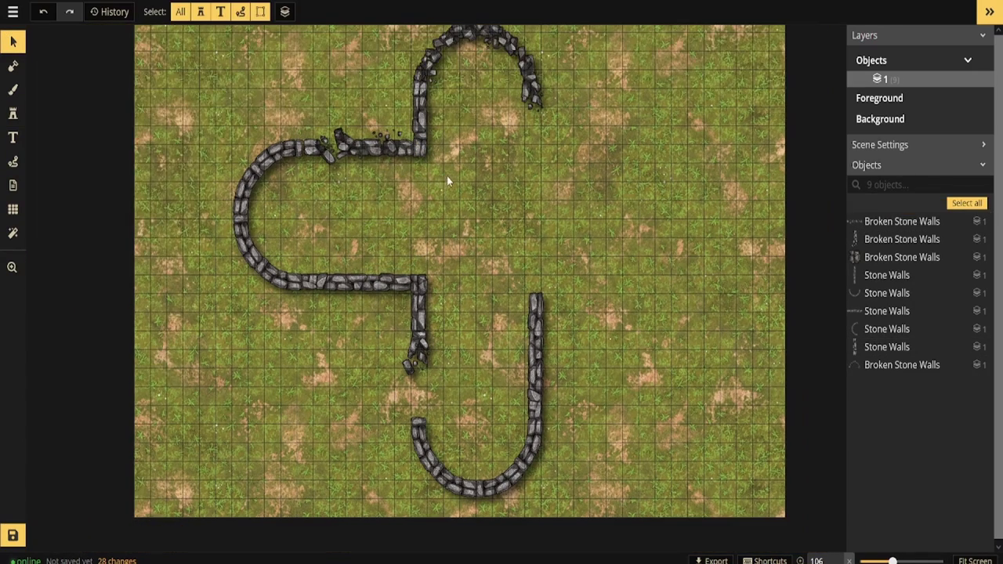
pyautogui.moveTo(497, 242); pyautogui.dragTo(492, 285)
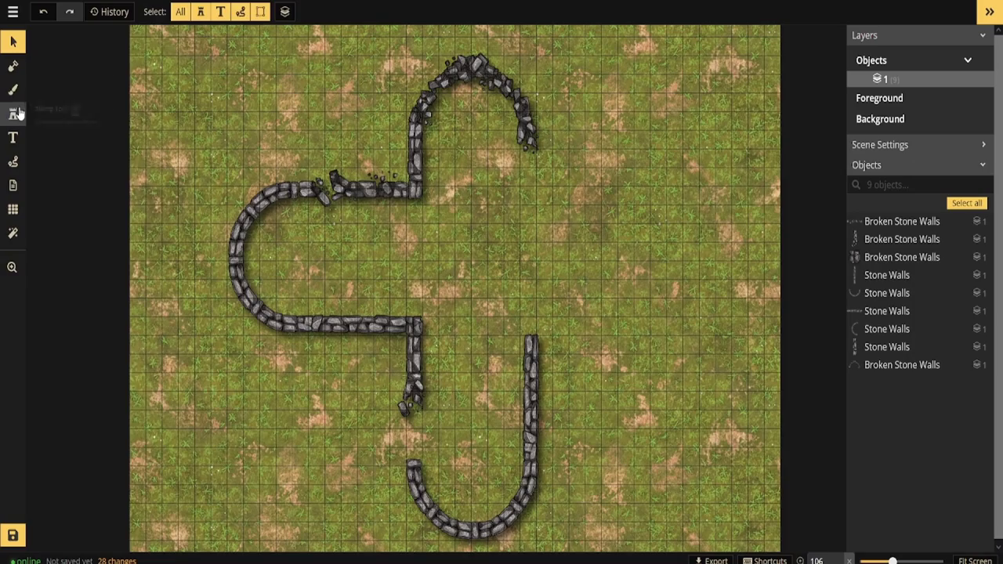
pyautogui.click(13, 113)
pyautogui.press('Right')
pyautogui.click(538, 174)
pyautogui.scroll(4, 516, 192)
pyautogui.moveTo(480, 177); pyautogui.dragTo(564, 237)
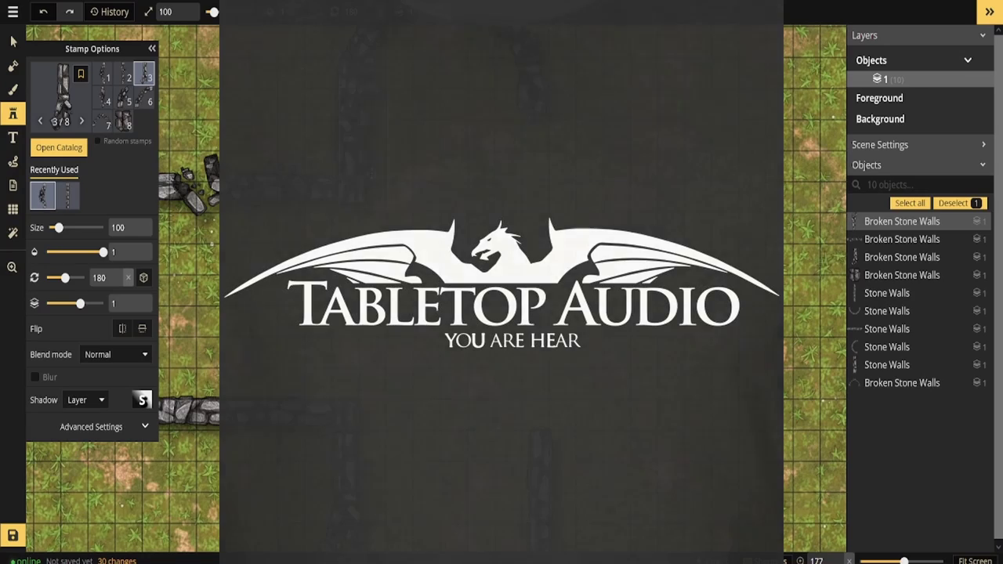
pyautogui.press('Delete')
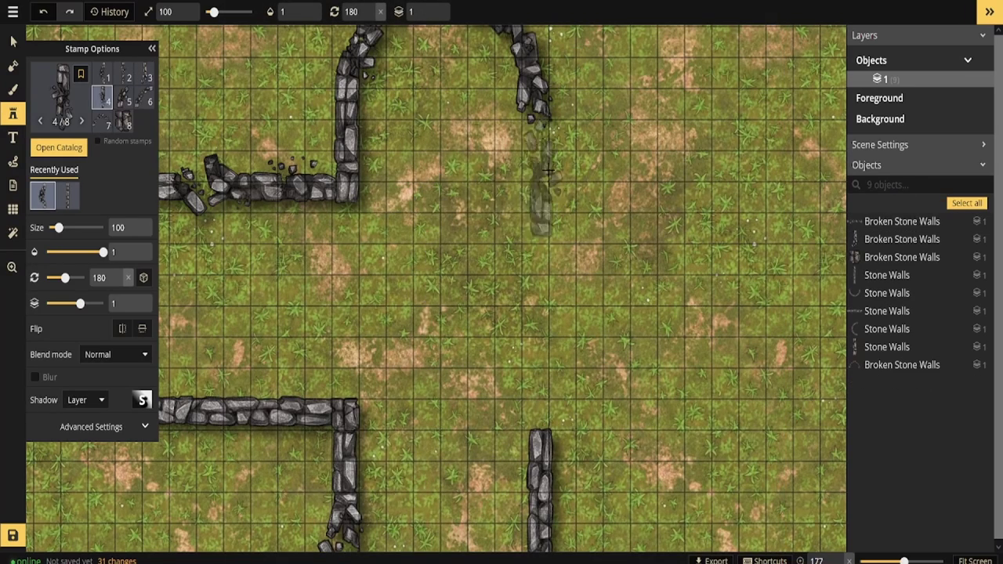
# Step: Place Broken Stone Walls variant 4, rotated to 180, directly below the arch's right end
pyautogui.click(536, 140)
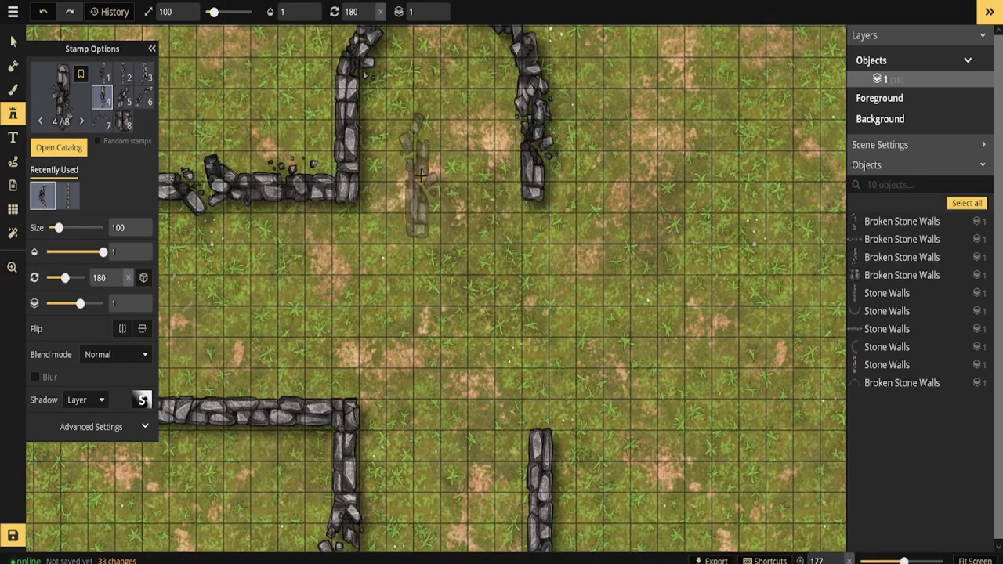
pyautogui.scroll(-3, 415, 180)
pyautogui.click(52, 11)
pyautogui.scroll(3, 493, 183)
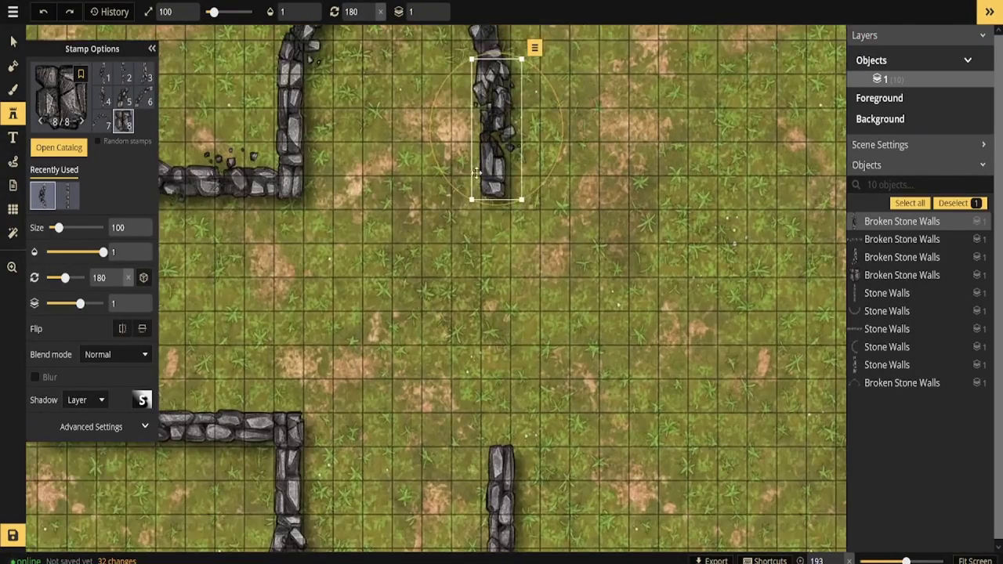
pyautogui.scroll(-4, 412, 264)
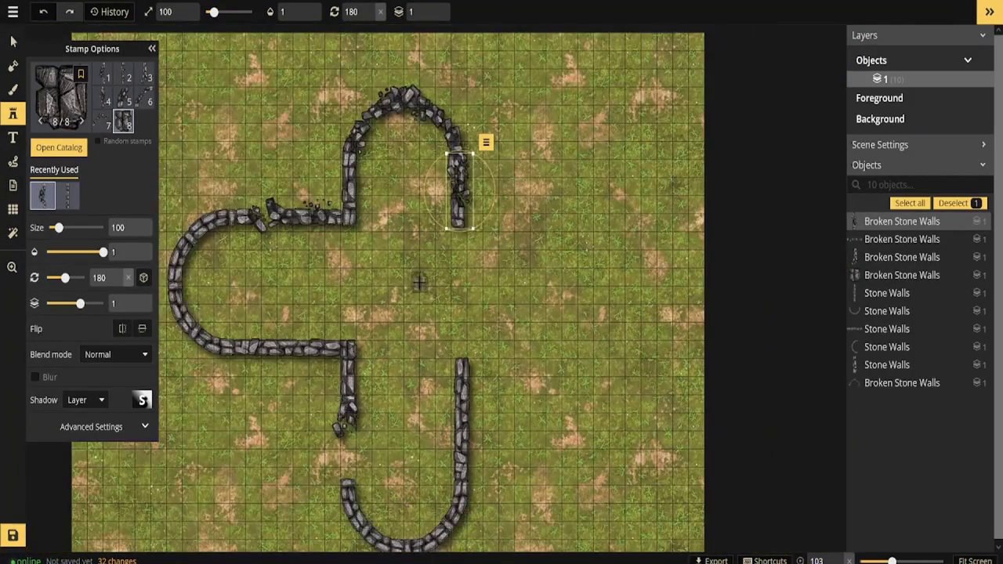
# Step: Place the quarter-curve Stone Walls stamp (variant 9) inside the bottom wing's curved end
pyautogui.click(149, 97)
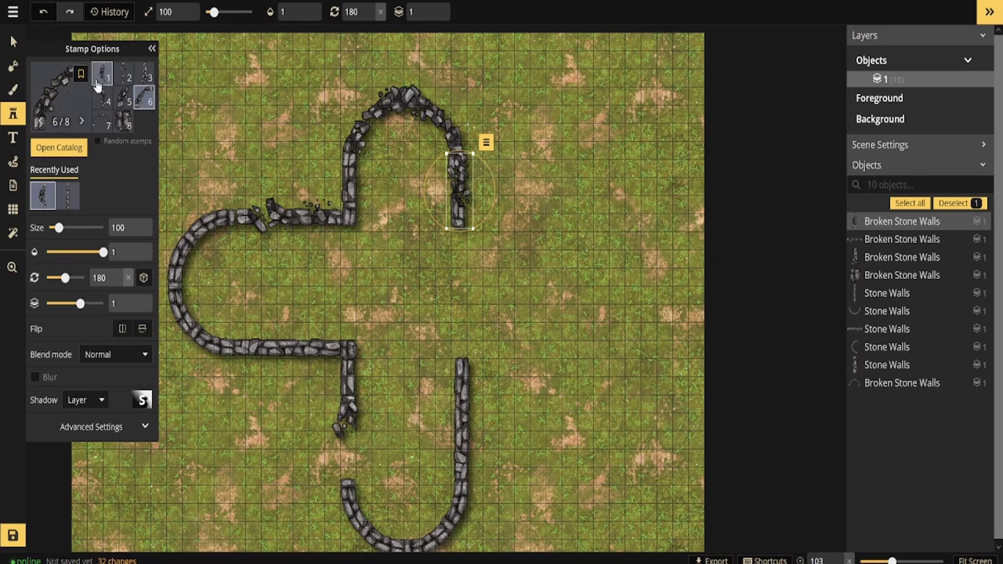
pyautogui.click(13, 42)
pyautogui.click(357, 517)
pyautogui.click(13, 114)
pyautogui.click(68, 196)
pyautogui.click(144, 97)
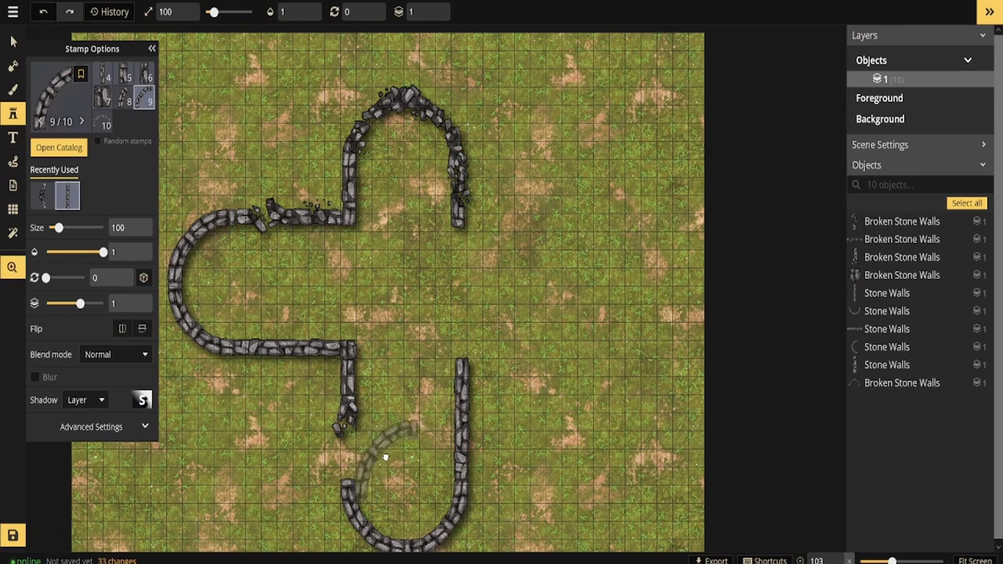
pyautogui.moveTo(385, 433); pyautogui.dragTo(382, 373)
pyautogui.scroll(4, 382, 373)
pyautogui.click(435, 281)
pyautogui.press('v')
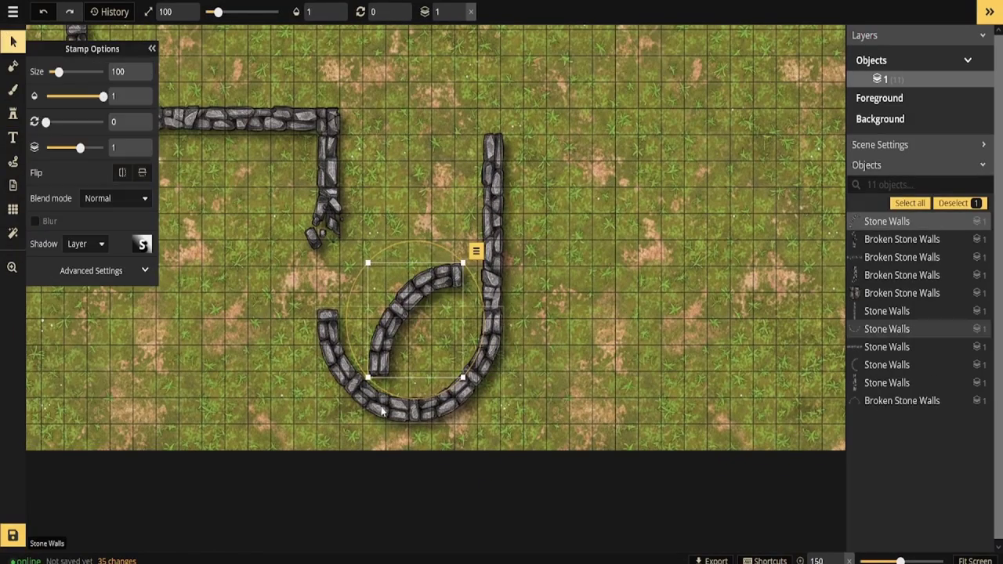
# Step: Delete the bottom wing's semicircular wall and rotate and move the quarter curve into its left half
pyautogui.click(382, 411)
pyautogui.press('Delete')
pyautogui.click(383, 344)
pyautogui.moveTo(357, 276); pyautogui.dragTo(376, 384)
pyautogui.moveTo(411, 359); pyautogui.dragTo(360, 385)
# Step: Place the broken quarter curve (variant 6) as the bottom wing's right curved half and shift the intact quarter curve to meet it
pyautogui.click(13, 115)
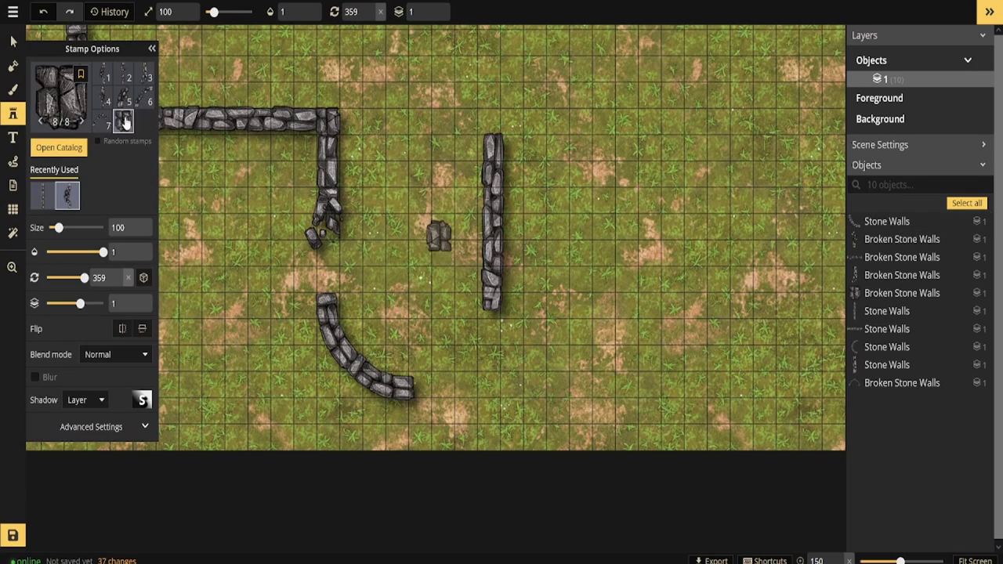
pyautogui.click(455, 363)
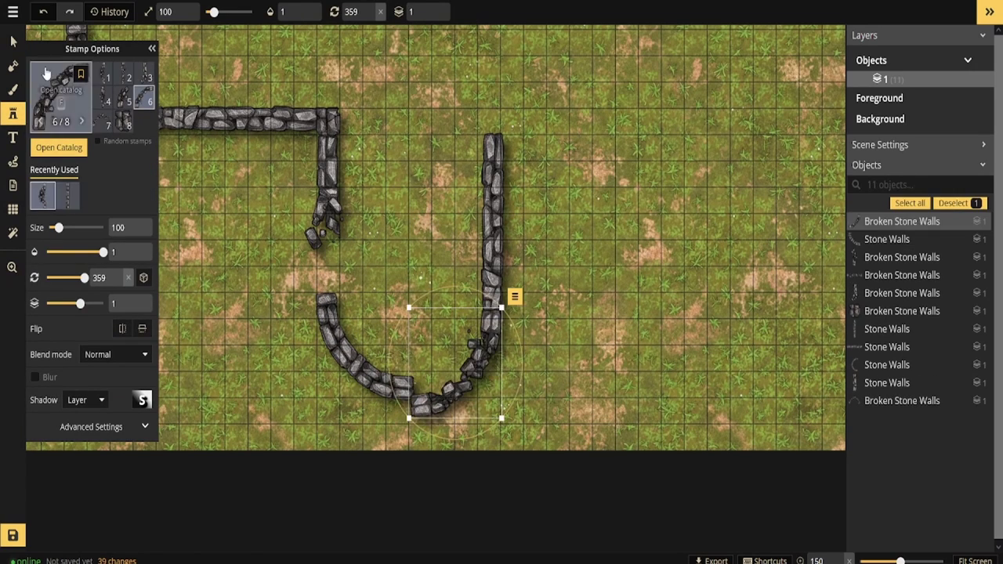
pyautogui.click(14, 42)
pyautogui.moveTo(364, 367); pyautogui.dragTo(358, 381)
pyautogui.click(408, 236)
pyautogui.scroll(-5, 409, 236)
pyautogui.moveTo(412, 171); pyautogui.dragTo(449, 253)
pyautogui.scroll(2, 506, 214)
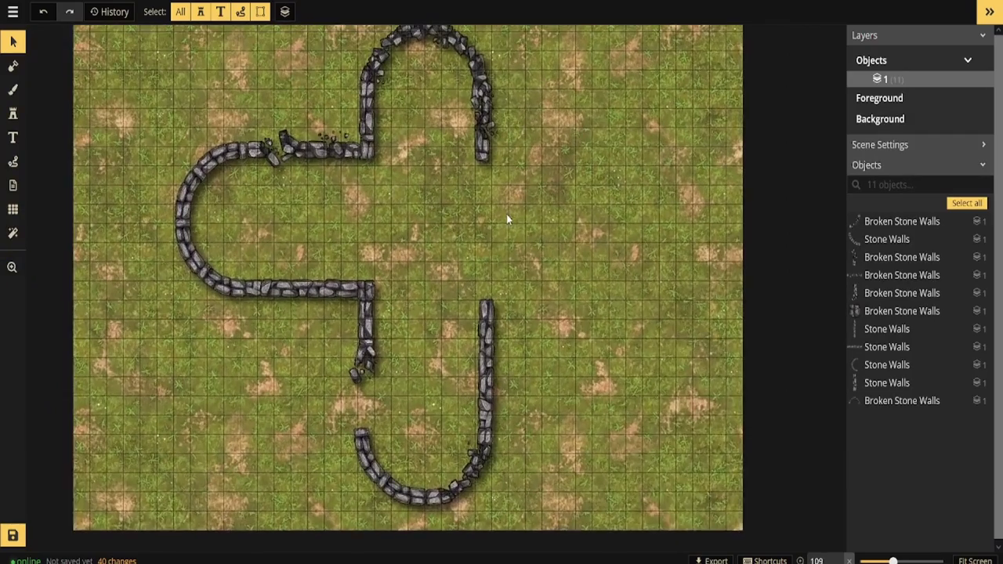
pyautogui.scroll(-1, 506, 214)
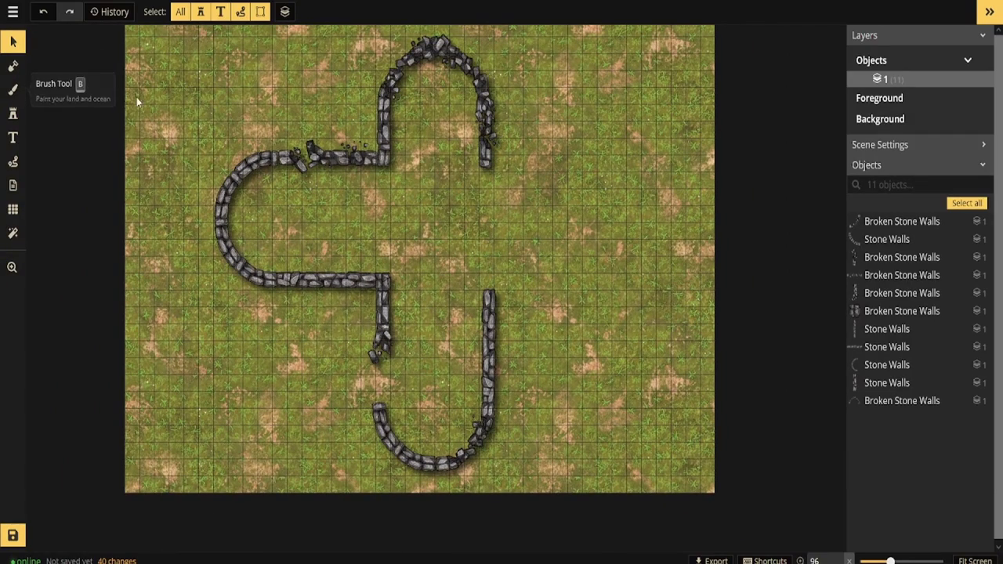
pyautogui.scroll(1, 413, 165)
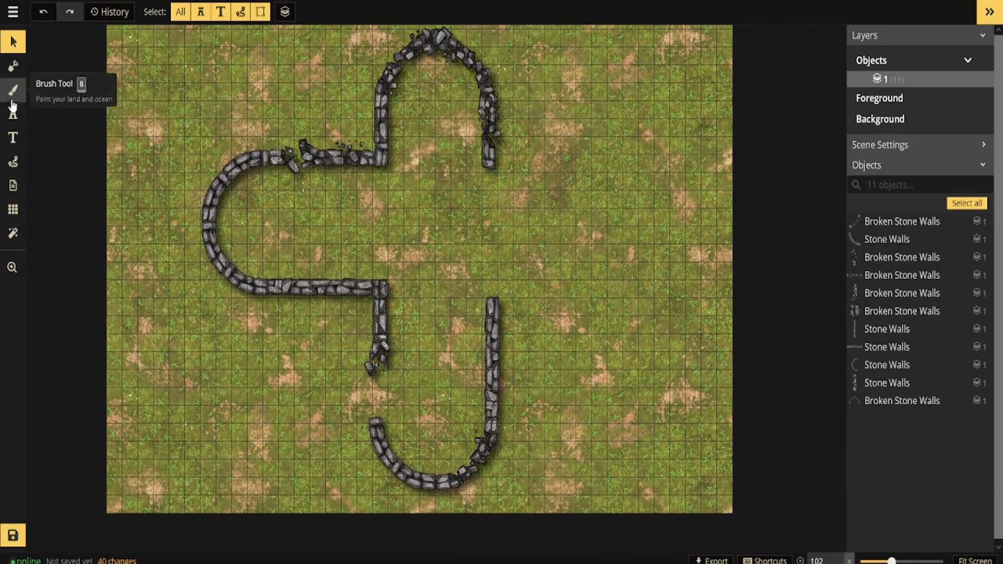
# Step: Shift the broken wall below the arch's right end slightly to align it
pyautogui.click(13, 89)
pyautogui.click(13, 113)
pyautogui.scroll(6, 491, 161)
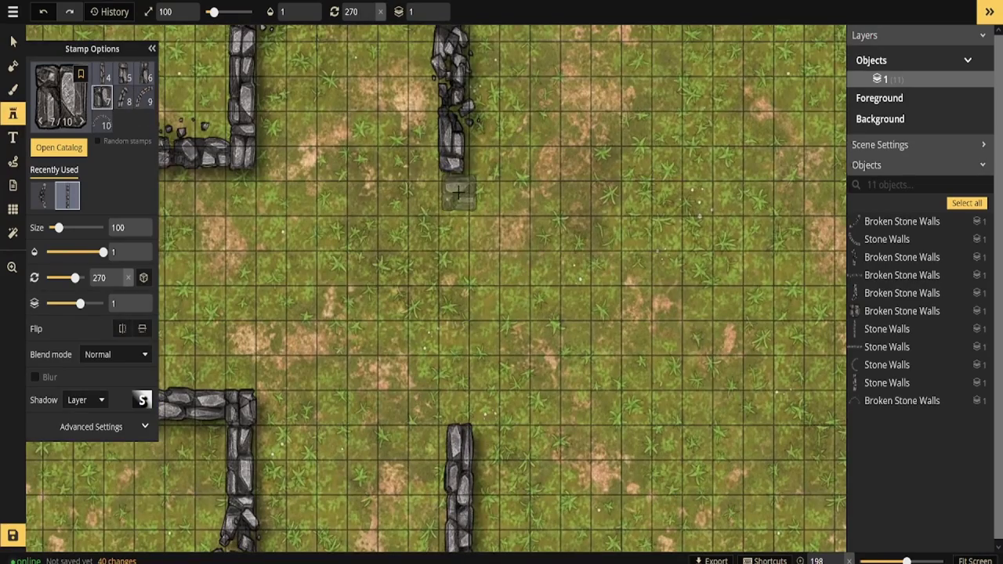
pyautogui.click(11, 44)
pyautogui.moveTo(449, 148); pyautogui.dragTo(451, 144)
pyautogui.click(394, 141)
# Step: Place a straight Stone Walls stamp (variant 4) rotated to 270° from the arch's right end as the right wing's upper wall
pyautogui.click(11, 89)
pyautogui.click(12, 114)
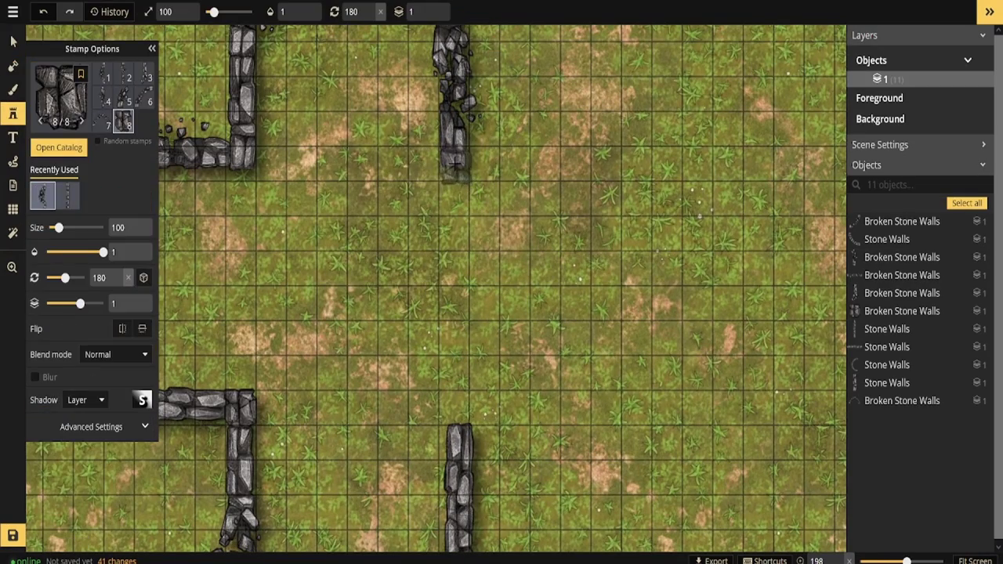
pyautogui.scroll(-6, 454, 160)
pyautogui.scroll(3, 436, 196)
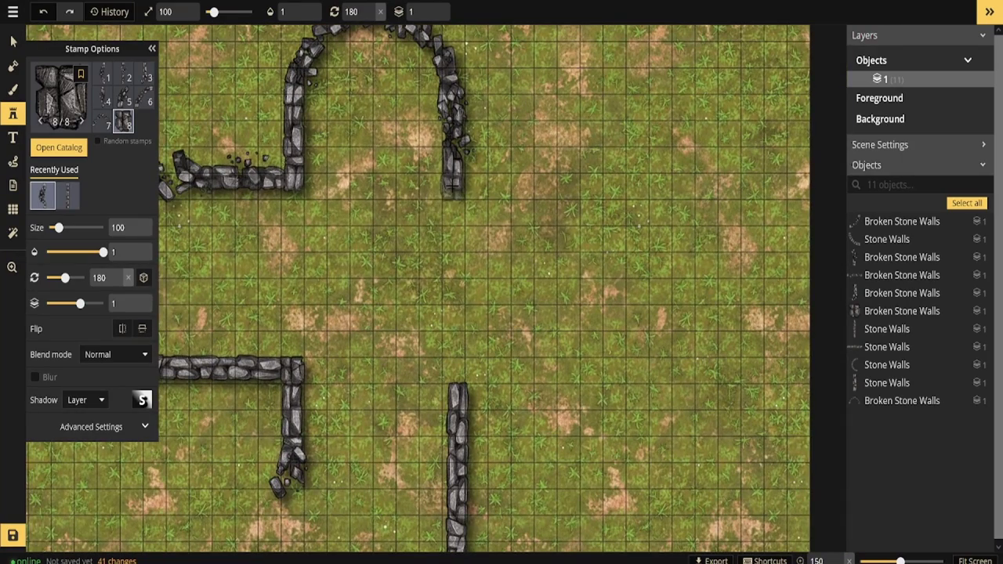
pyautogui.click(107, 99)
pyautogui.moveTo(484, 208); pyautogui.dragTo(467, 159)
pyautogui.click(371, 15)
pyautogui.moveTo(473, 210); pyautogui.dragTo(487, 185)
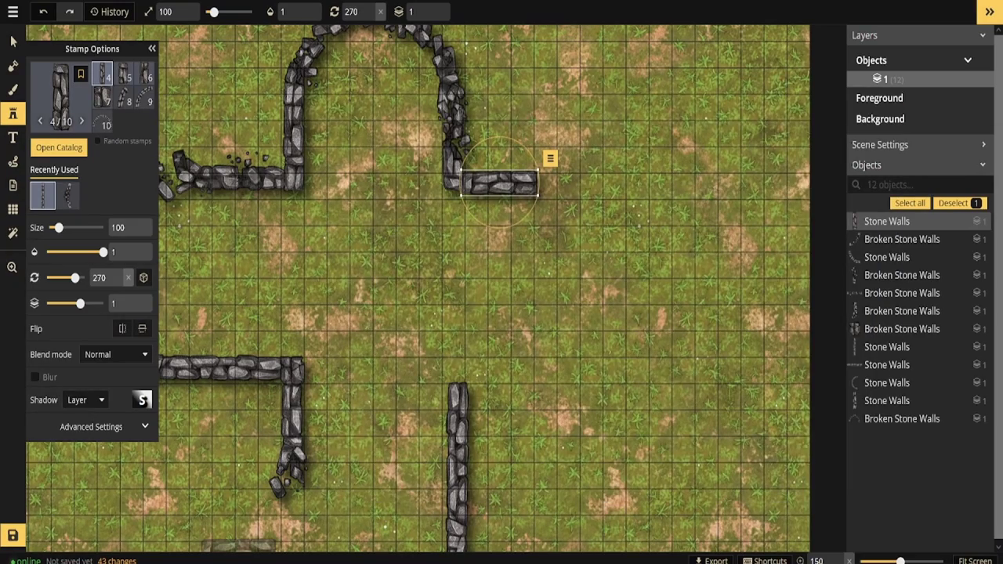
pyautogui.scroll(1, 544, 336)
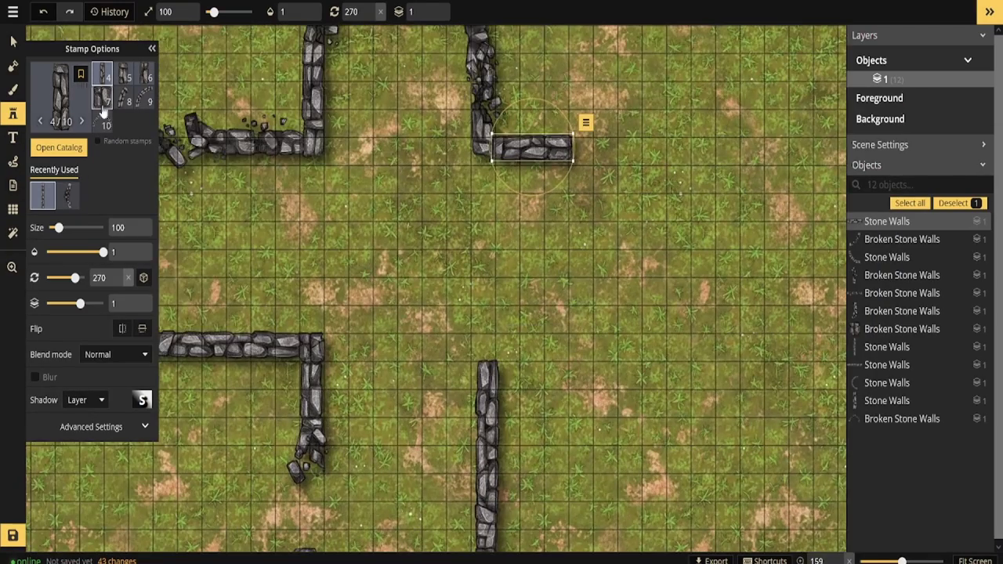
# Step: Cap the bottom wing's right wall with the block Stone Walls stamp (variant 7), rotated to 90° and aligned with the wall
pyautogui.click(486, 343)
pyautogui.click(336, 17)
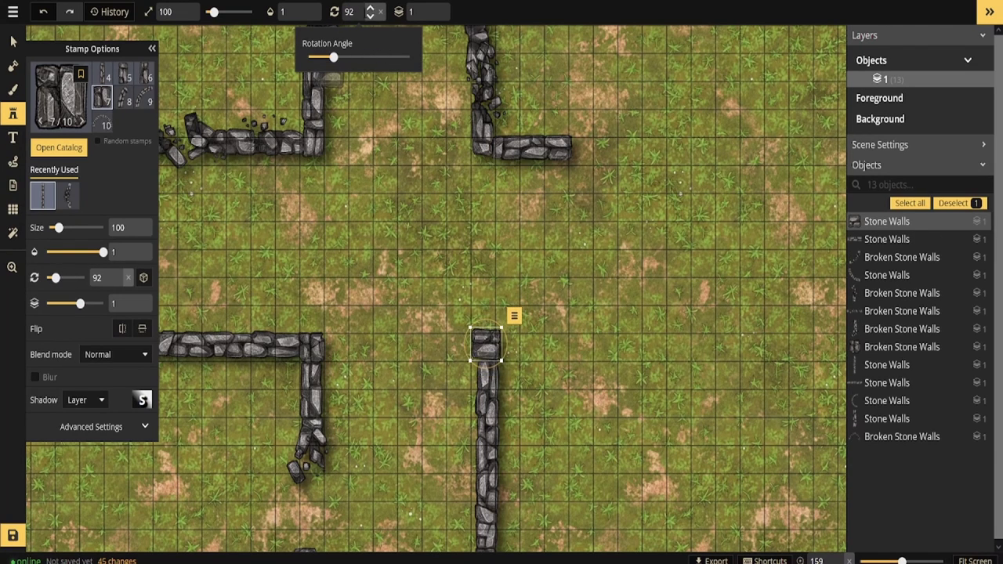
pyautogui.click(370, 18)
pyautogui.click(369, 18)
pyautogui.press('Escape')
pyautogui.press('Escape')
pyautogui.press('v')
pyautogui.click(484, 350)
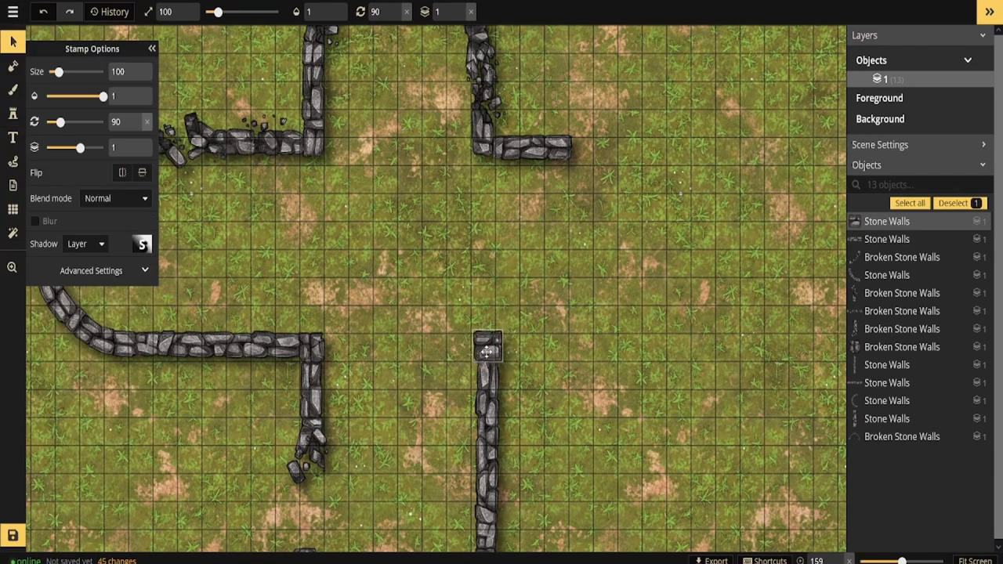
pyautogui.click(447, 256)
# Step: Place a Broken Stone Walls stamp (variant 3) rotated to 270° beside the corner block as the right wing's lower wall
pyautogui.click(12, 114)
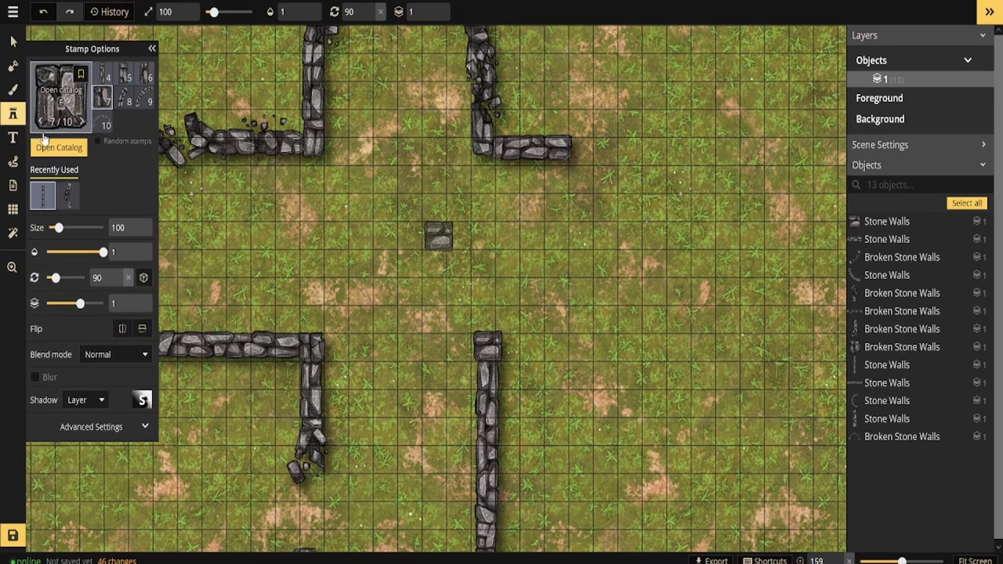
pyautogui.click(70, 196)
pyautogui.moveTo(548, 345)
pyautogui.mouseDown()
pyautogui.moveTo(552, 319)
pyautogui.moveTo(532, 350)
pyautogui.mouseUp()
pyautogui.click(370, 15)
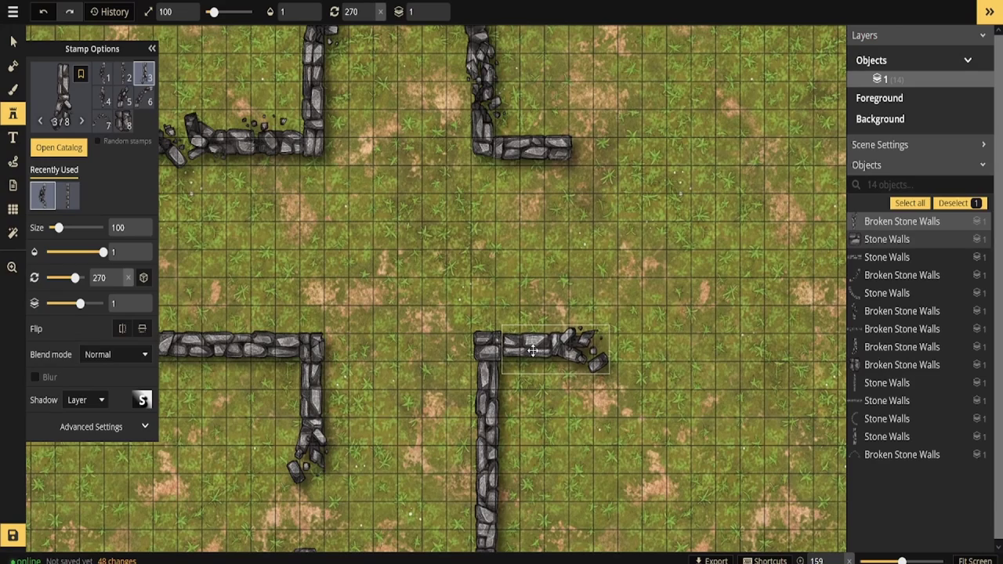
# Step: Extend the right wing's upper wall with another straight Stone Walls stamp (variant 4) at 90°
pyautogui.click(66, 195)
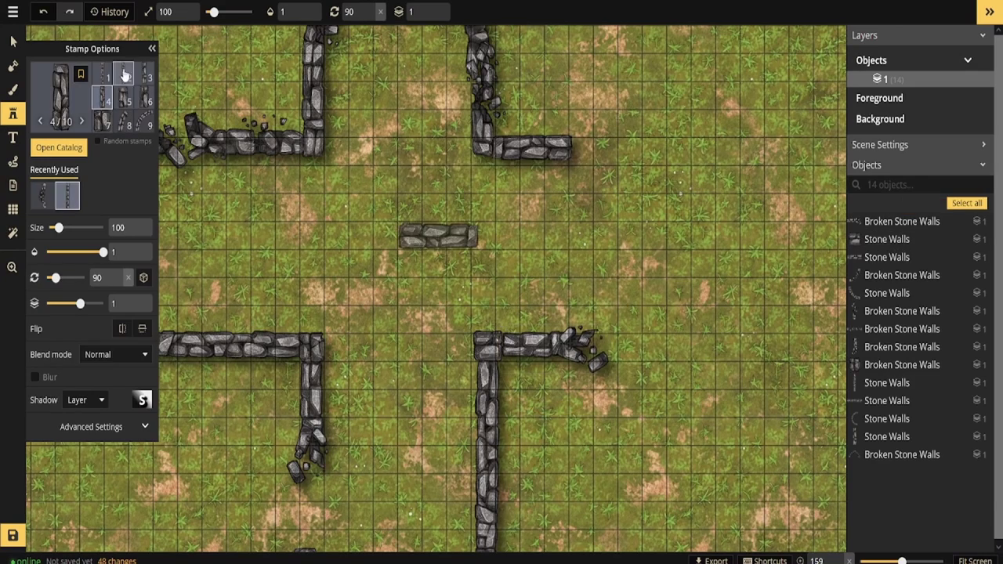
pyautogui.click(608, 146)
pyautogui.scroll(-3, 438, 290)
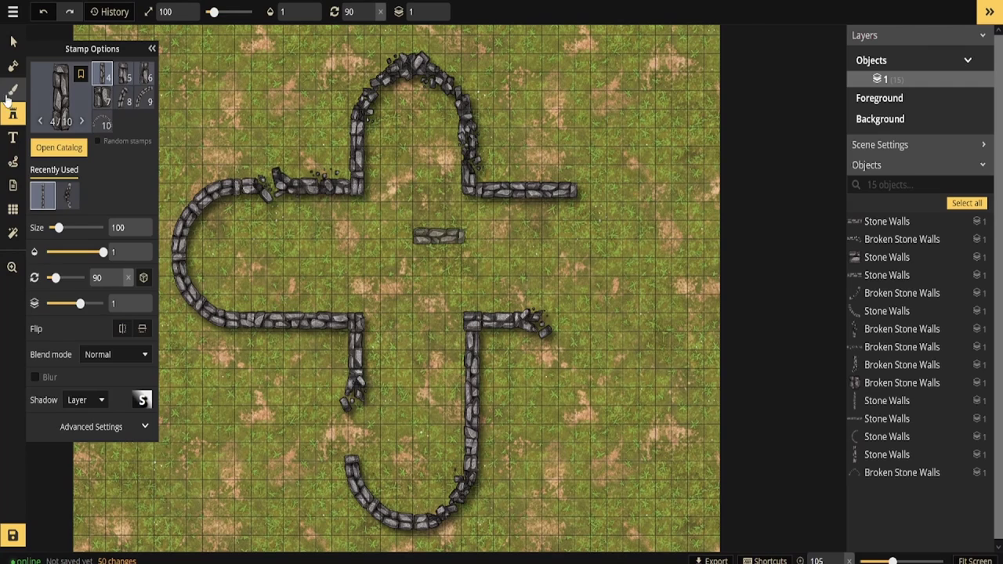
# Step: Filter the stamp catalog by the #foliage tag and choose the Summer Trees set from the Forest group
pyautogui.click(10, 94)
pyautogui.click(13, 114)
pyautogui.click(59, 147)
pyautogui.click(212, 40)
pyautogui.click(280, 60)
pyautogui.click(279, 60)
pyautogui.scroll(10, 667, 452)
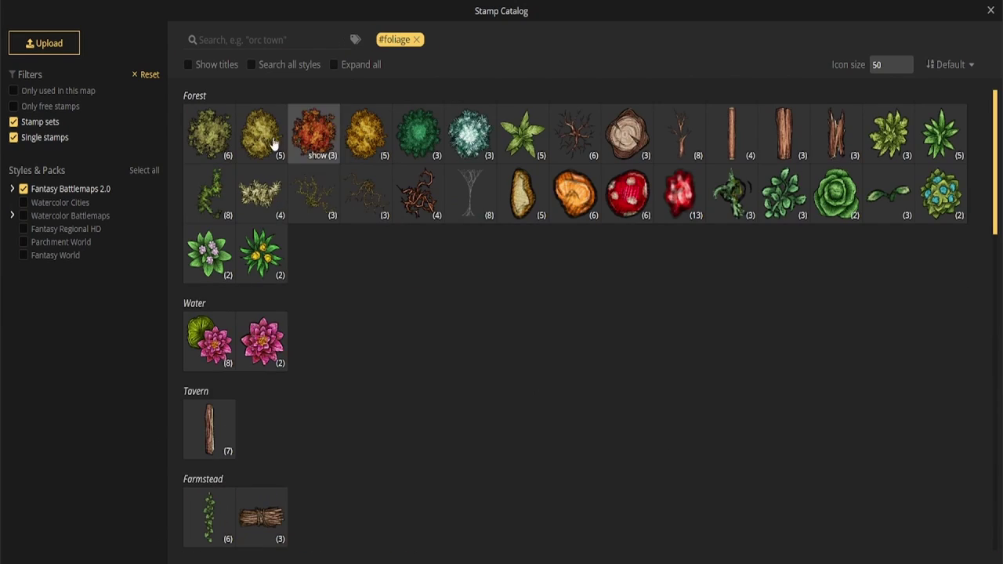
pyautogui.click(207, 133)
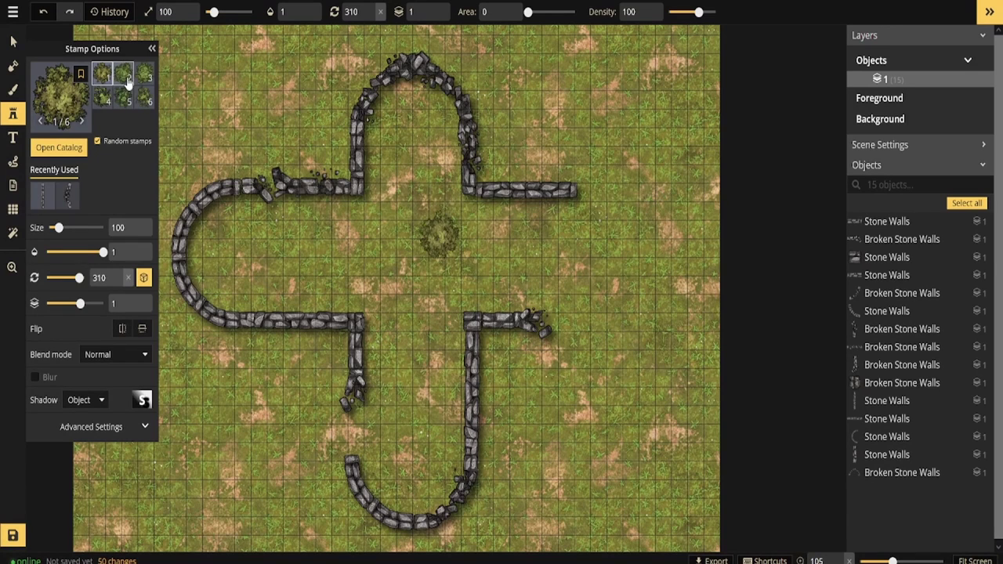
# Step: Place Summer Trees at the right wing's lower wall end, the gap in the bottom wing's left wall and the left wing's broken wall
pyautogui.click(583, 317)
pyautogui.press('Left')
pyautogui.click(342, 429)
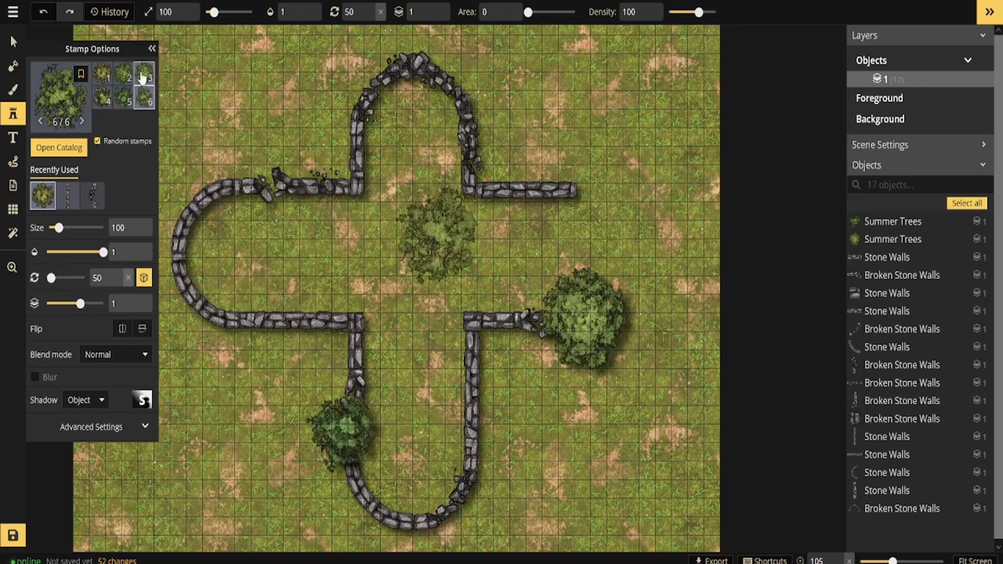
pyautogui.click(288, 155)
pyautogui.scroll(-3, 246, 221)
pyautogui.moveTo(247, 222); pyautogui.dragTo(322, 240)
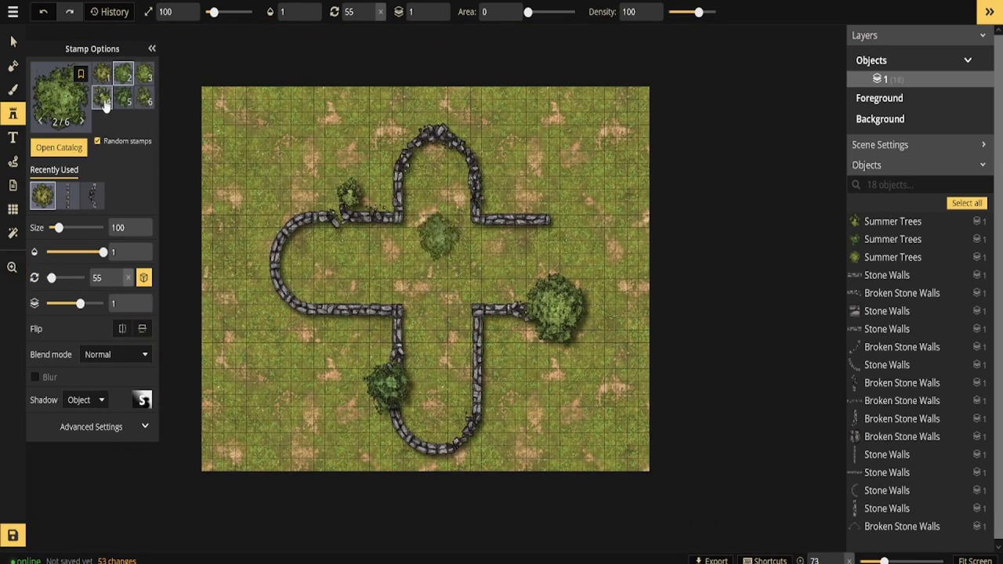
# Step: Scatter more Summer Trees stamps over the grass around the ruin and along the map's edges
pyautogui.click(270, 160)
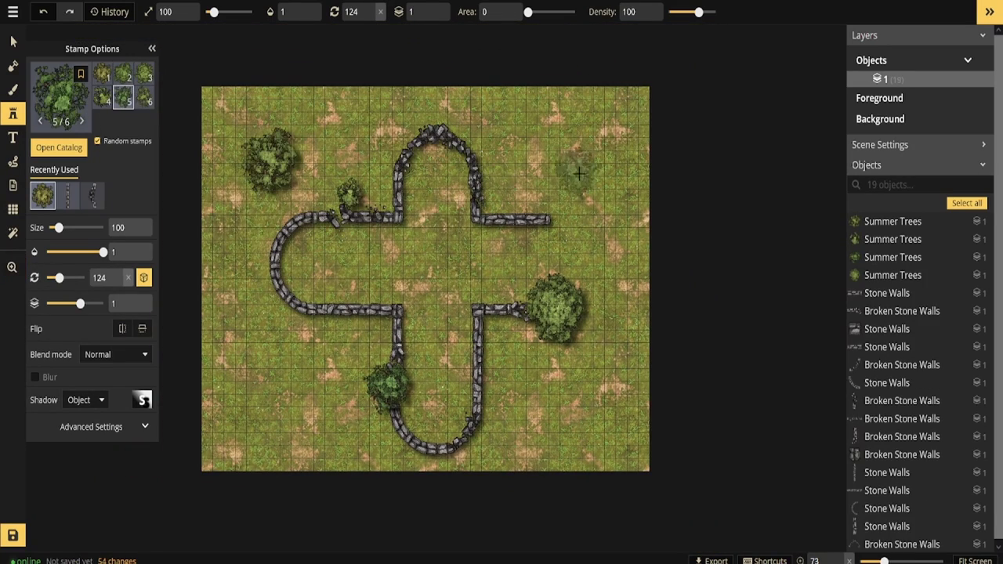
pyautogui.click(633, 451)
pyautogui.click(623, 179)
pyautogui.click(619, 329)
pyautogui.click(616, 206)
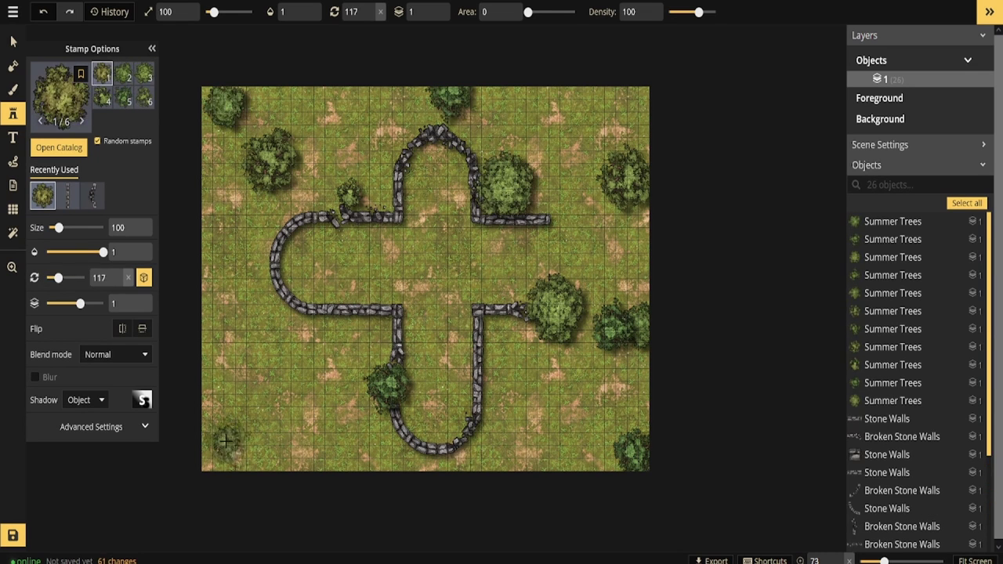
# Step: Choose the Forest Floor Plants stamps and place them at about size 77 beside the wall corners and on the surrounding grass
pyautogui.click(65, 106)
pyautogui.click(940, 153)
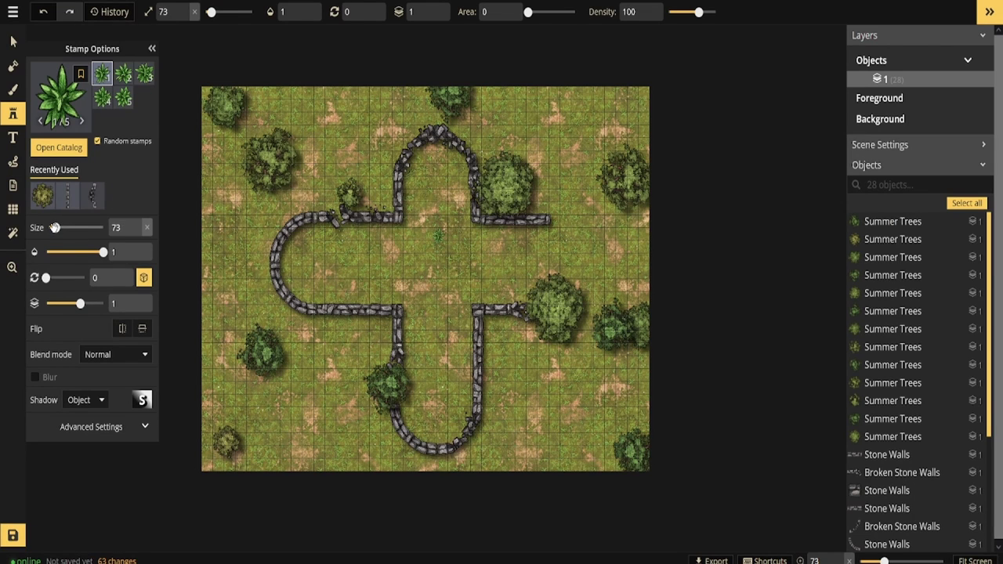
pyautogui.click(560, 144)
pyautogui.click(487, 321)
pyautogui.click(390, 323)
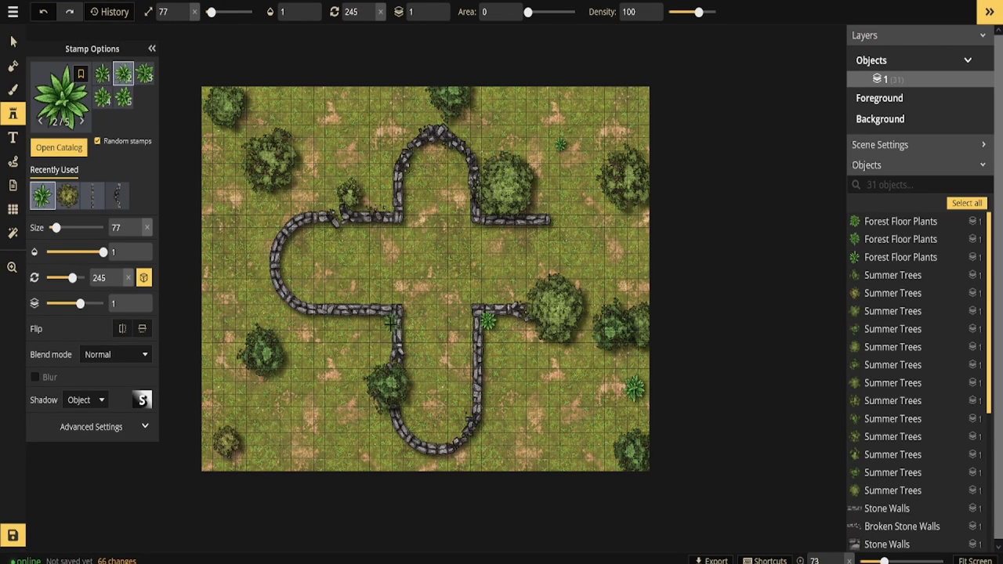
pyautogui.click(387, 206)
pyautogui.click(280, 311)
# Step: Place Cobwebs stamps at about size 91 inside the left wing's curve, the arch and beneath the right wing's upper wall
pyautogui.click(59, 148)
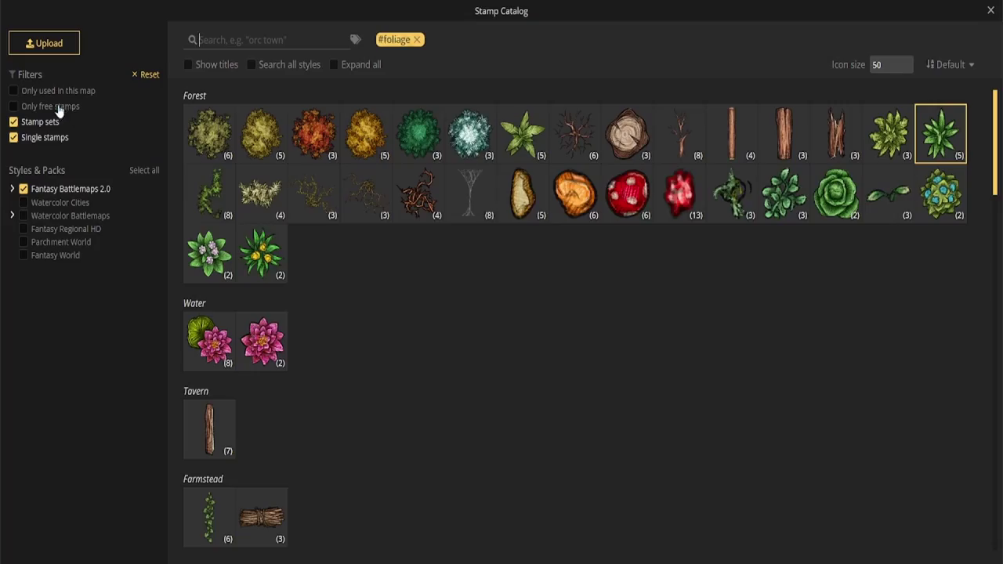
pyautogui.click(472, 217)
pyautogui.click(702, 215)
pyautogui.scroll(4, 422, 166)
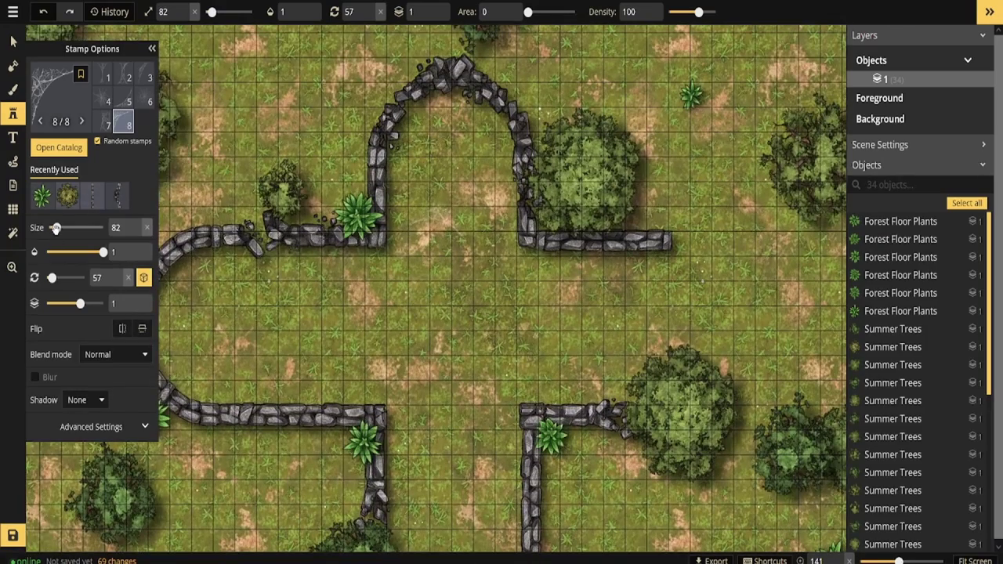
pyautogui.click(196, 283)
pyautogui.click(435, 117)
pyautogui.scroll(-1, 389, 358)
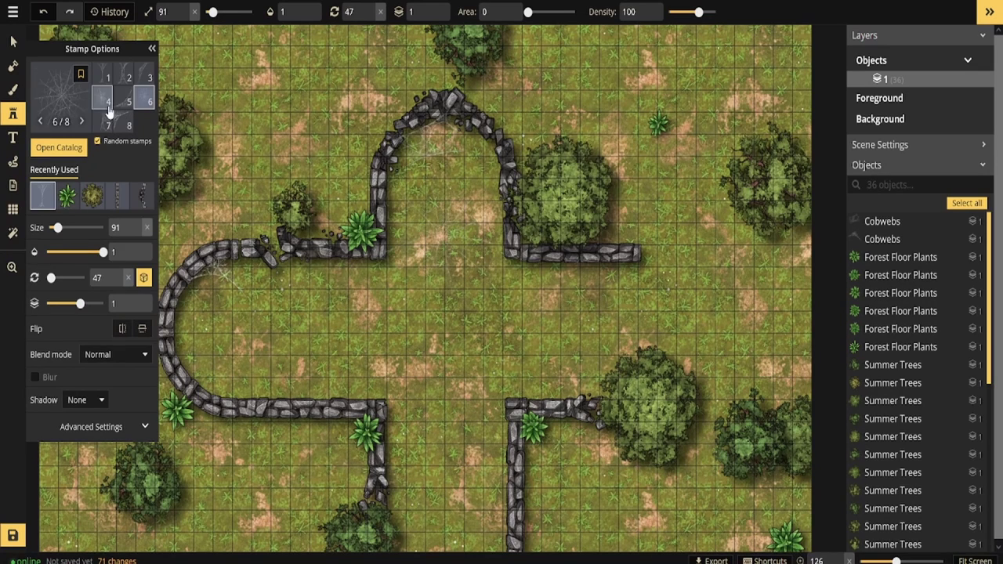
pyautogui.click(608, 283)
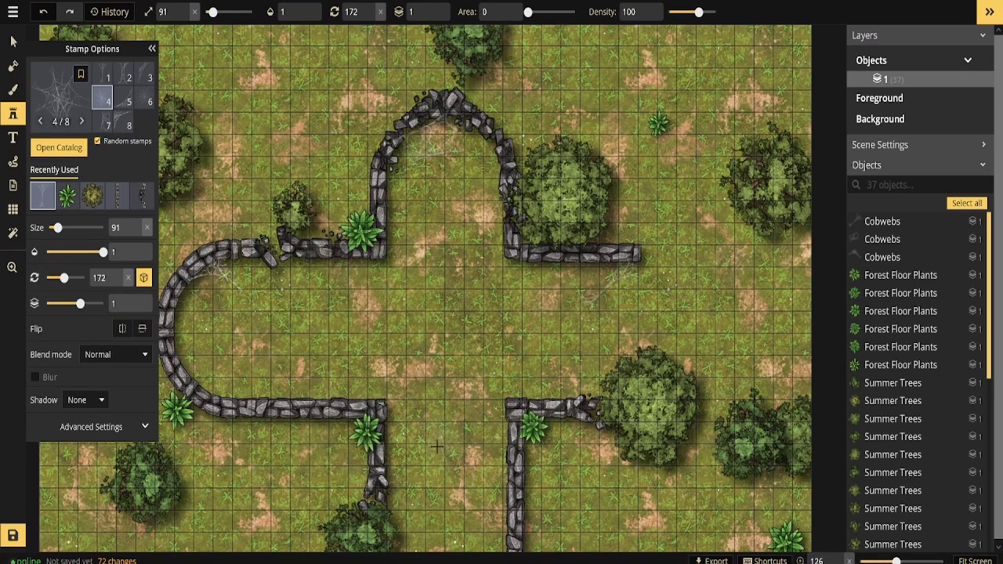
# Step: Replace the end piece of the right wing's upper wall with a Broken Stone Walls stamp (variant 3) at 270°
pyautogui.click(12, 42)
pyautogui.click(620, 253)
pyautogui.press('Delete')
pyautogui.click(13, 114)
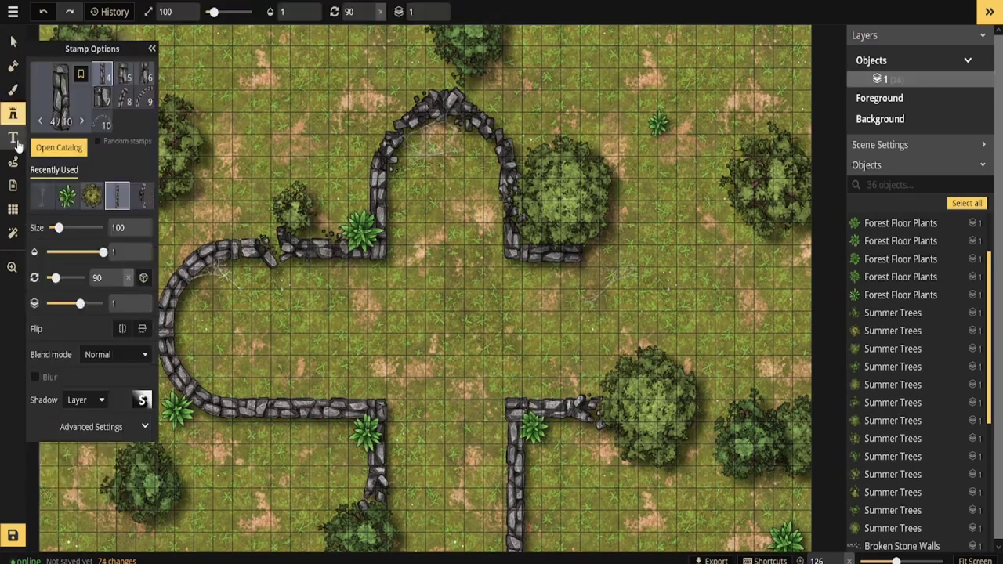
pyautogui.click(142, 196)
pyautogui.click(619, 256)
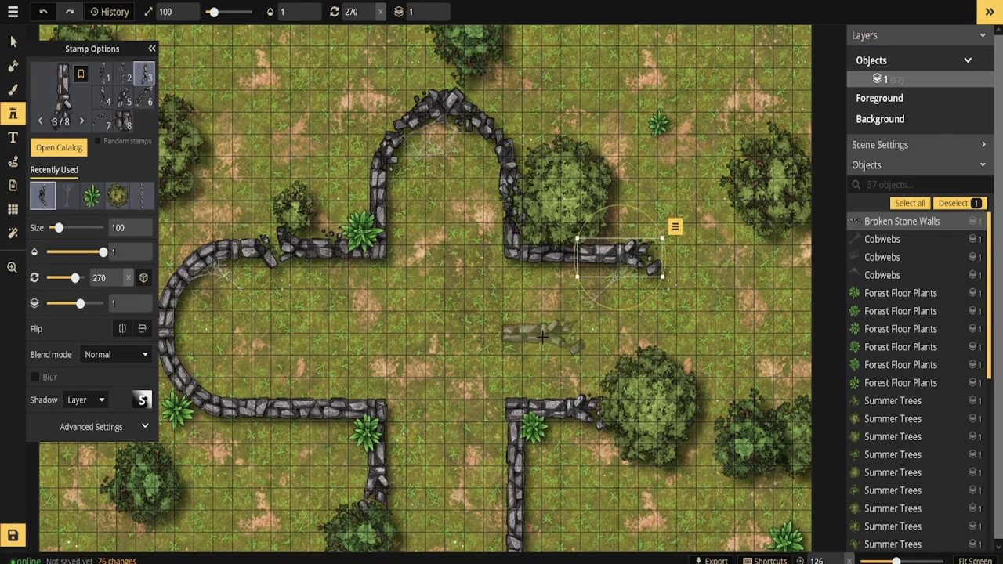
# Step: Paint the brown stone floor texture on the foreground layer inside the arch and along the left wing with a size 52 brush
pyautogui.press('b')
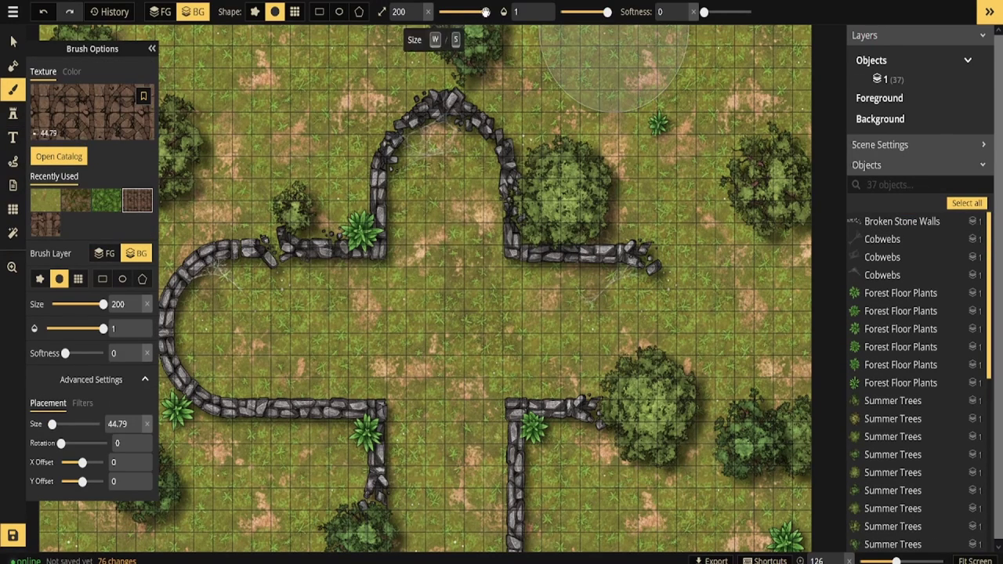
pyautogui.click(99, 255)
pyautogui.moveTo(448, 202); pyautogui.dragTo(419, 160)
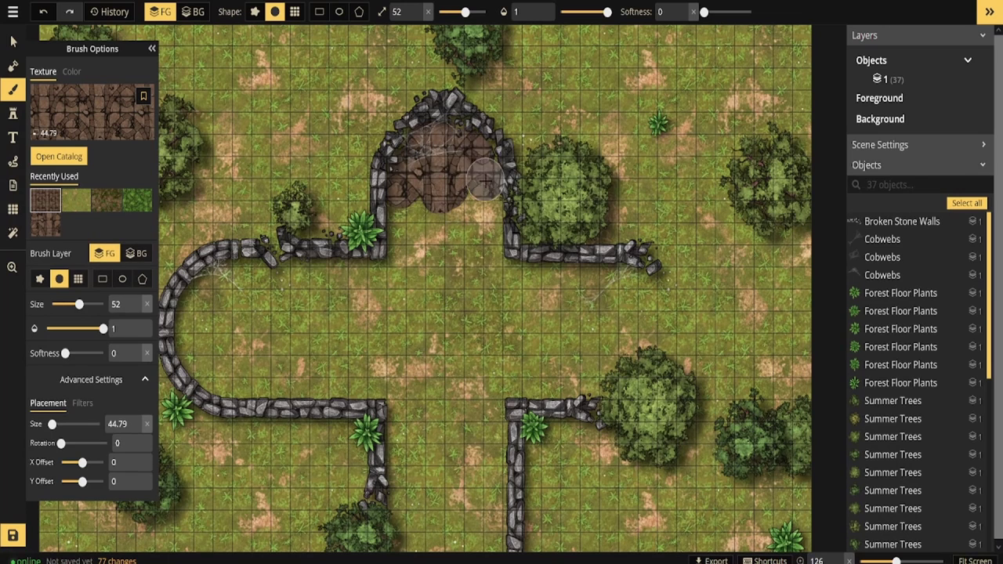
pyautogui.moveTo(483, 167); pyautogui.dragTo(407, 239)
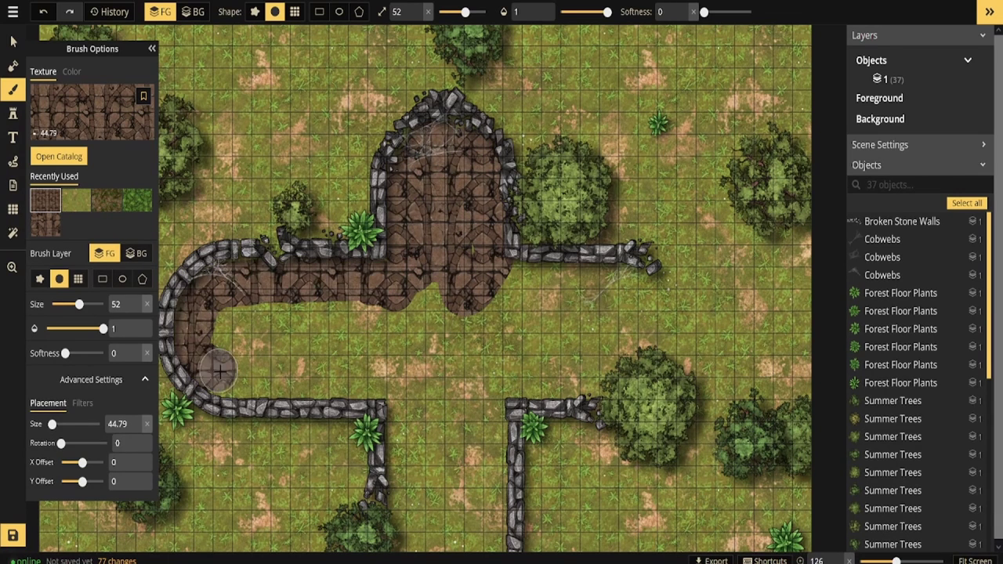
# Step: Fill the remaining left, bottom and right wing floors, and set the brush softness to 1 to soften the open right edge
pyautogui.moveTo(313, 381)
pyautogui.mouseDown()
pyautogui.moveTo(253, 335)
pyautogui.moveTo(415, 362)
pyautogui.moveTo(603, 290)
pyautogui.moveTo(458, 357)
pyautogui.mouseUp()
pyautogui.scroll(-1, 470, 379)
pyautogui.moveTo(486, 395)
pyautogui.mouseDown()
pyautogui.moveTo(506, 237)
pyautogui.moveTo(550, 201)
pyautogui.moveTo(543, 346)
pyautogui.moveTo(408, 466)
pyautogui.moveTo(466, 365)
pyautogui.moveTo(425, 537)
pyautogui.moveTo(501, 509)
pyautogui.moveTo(525, 533)
pyautogui.mouseUp()
pyautogui.scroll(4, 553, 197)
pyautogui.scroll(-2, 496, 272)
pyautogui.moveTo(608, 232); pyautogui.dragTo(642, 227)
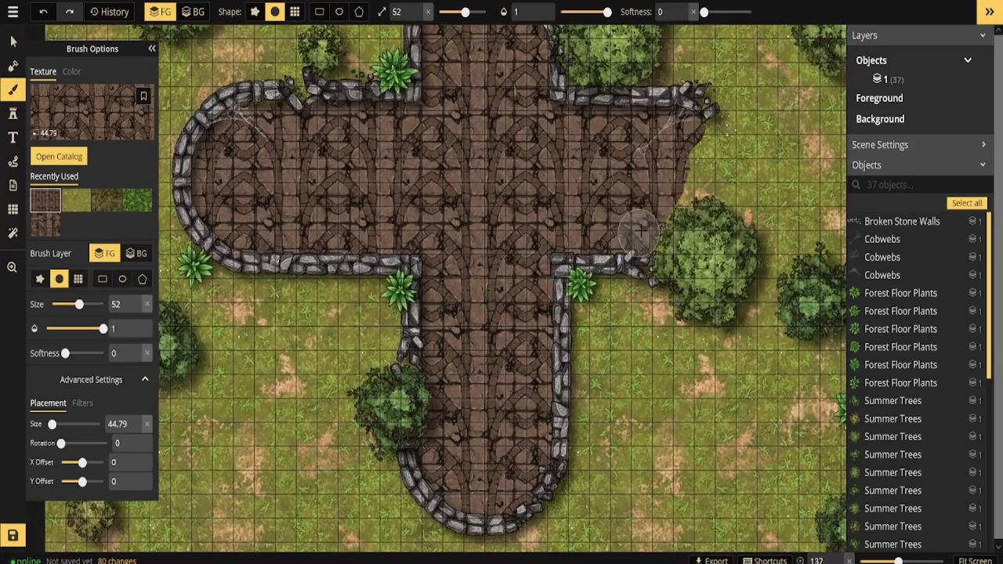
pyautogui.moveTo(704, 12); pyautogui.dragTo(751, 12)
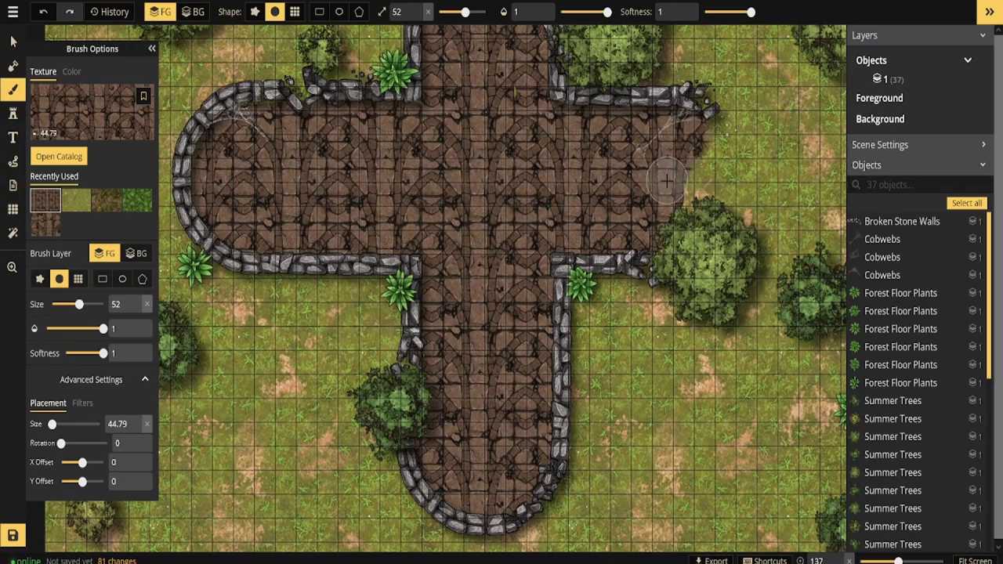
pyautogui.scroll(3, 665, 222)
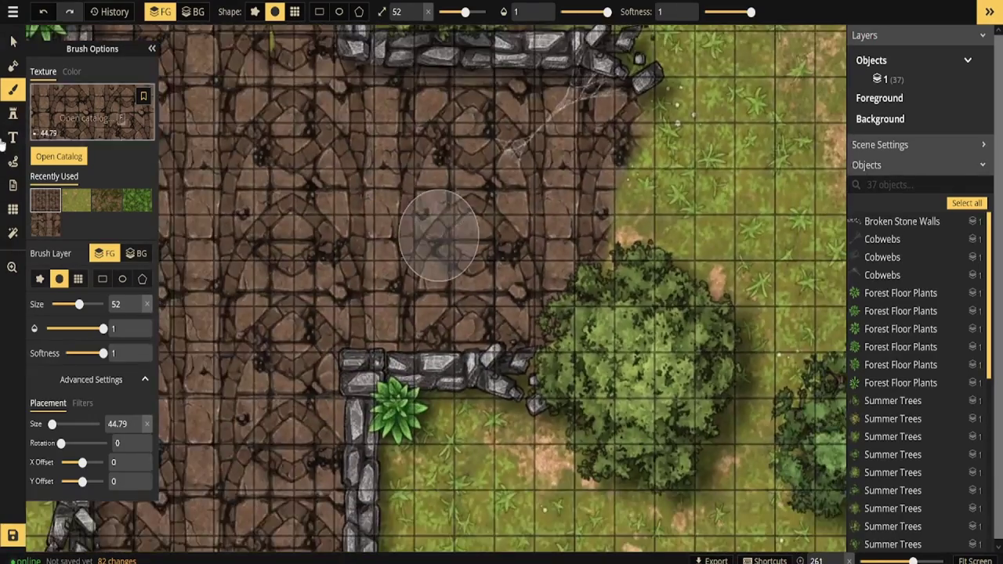
# Step: Choose the Fallen Trees set from the foliage catalog and place a bare fallen tree at the right wing's open end
pyautogui.click(12, 114)
pyautogui.click(59, 153)
pyautogui.scroll(-15, 333, 392)
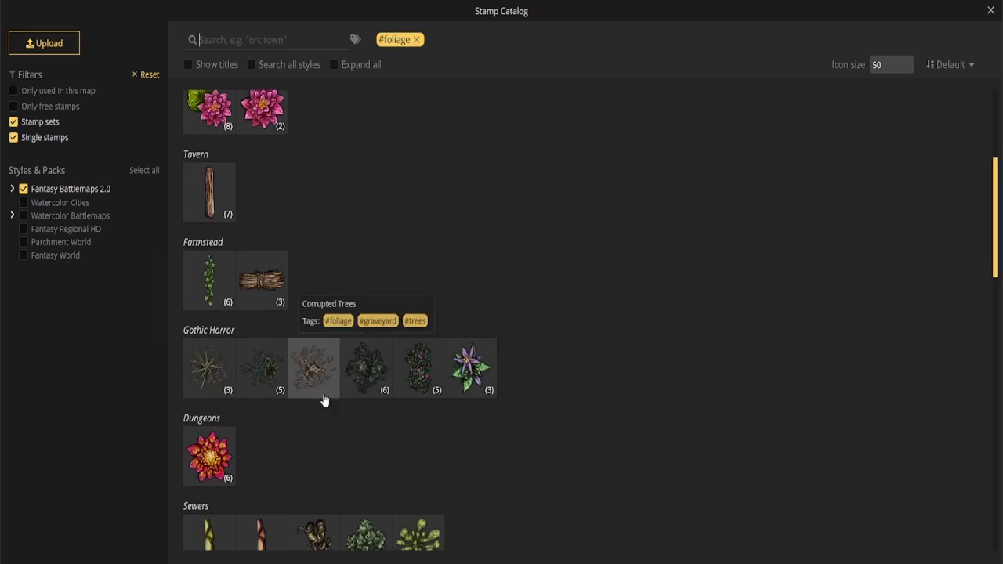
pyautogui.scroll(15, 792, 324)
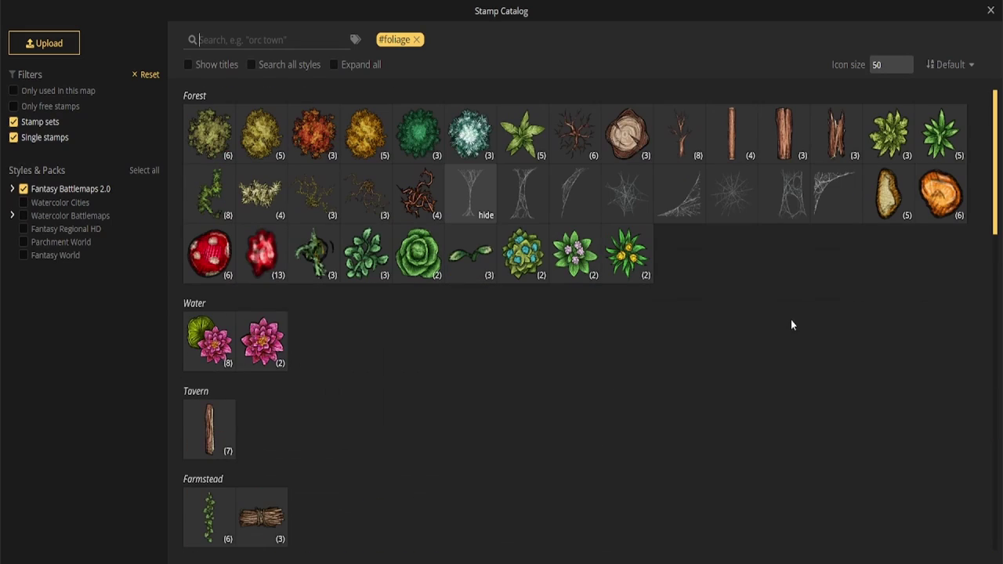
pyautogui.click(678, 147)
pyautogui.click(445, 227)
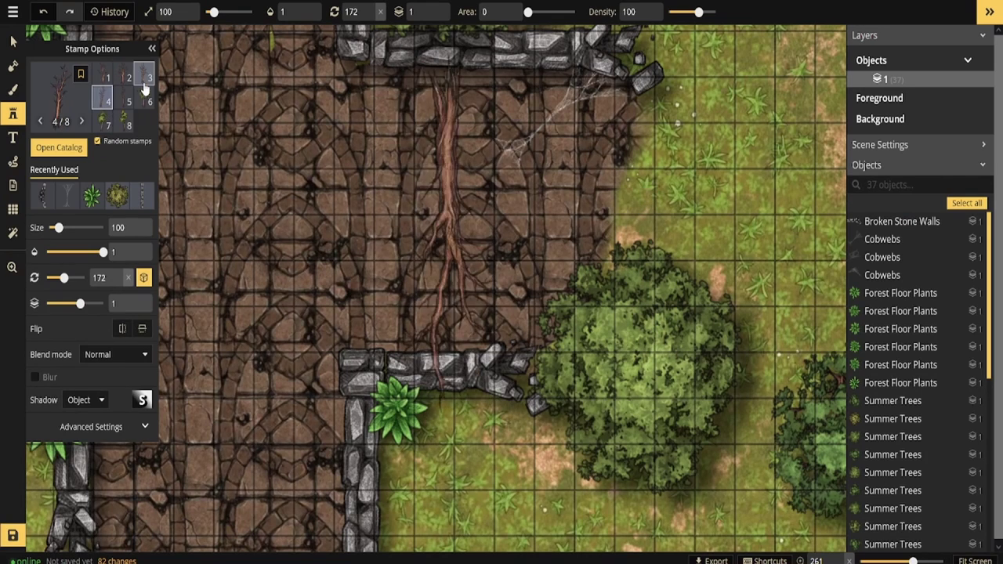
pyautogui.click(639, 270)
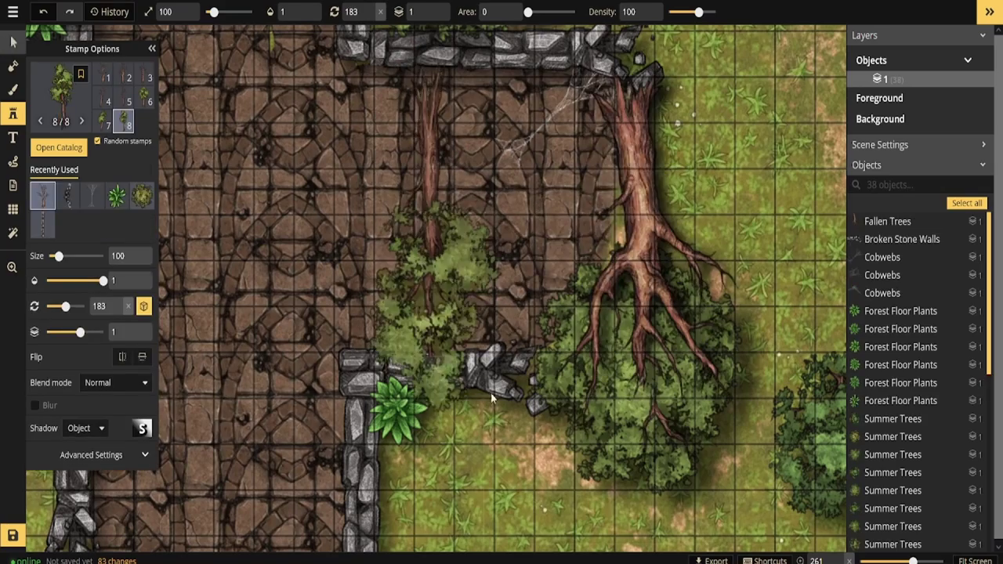
# Step: Reposition the fallen tree across the right wing's open end and rotate it to 184°
pyautogui.rightClick(583, 428)
pyautogui.scroll(-5, 624, 417)
pyautogui.moveTo(625, 418); pyautogui.dragTo(584, 465)
pyautogui.click(641, 302)
pyautogui.moveTo(589, 221); pyautogui.dragTo(611, 202)
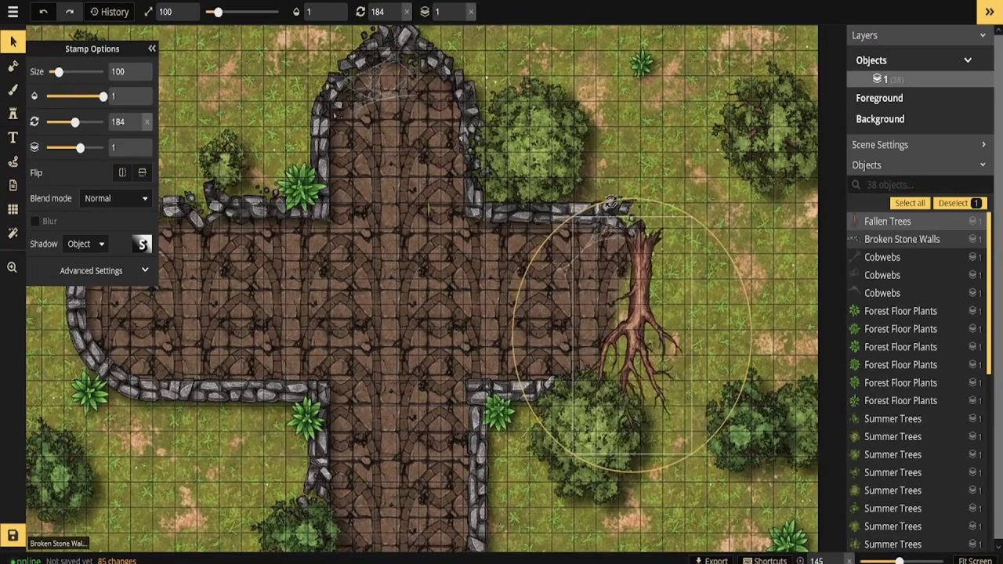
# Step: Nudge the fallen tree against the right wing's opening and shrink the summer tree beside its roots at the broken lower wall
pyautogui.moveTo(647, 307); pyautogui.dragTo(635, 306)
pyautogui.click(525, 490)
pyautogui.scroll(-5, 521, 473)
pyautogui.click(618, 252)
pyautogui.click(558, 454)
pyautogui.moveTo(349, 263); pyautogui.dragTo(639, 357)
pyautogui.moveTo(562, 448); pyautogui.dragTo(342, 241)
pyautogui.moveTo(649, 363); pyautogui.dragTo(566, 428)
# Step: Move the shrunken summer tree by the lower wall up one layer to layer 2
pyautogui.scroll(6, 569, 436)
pyautogui.click(594, 348)
pyautogui.click(598, 426)
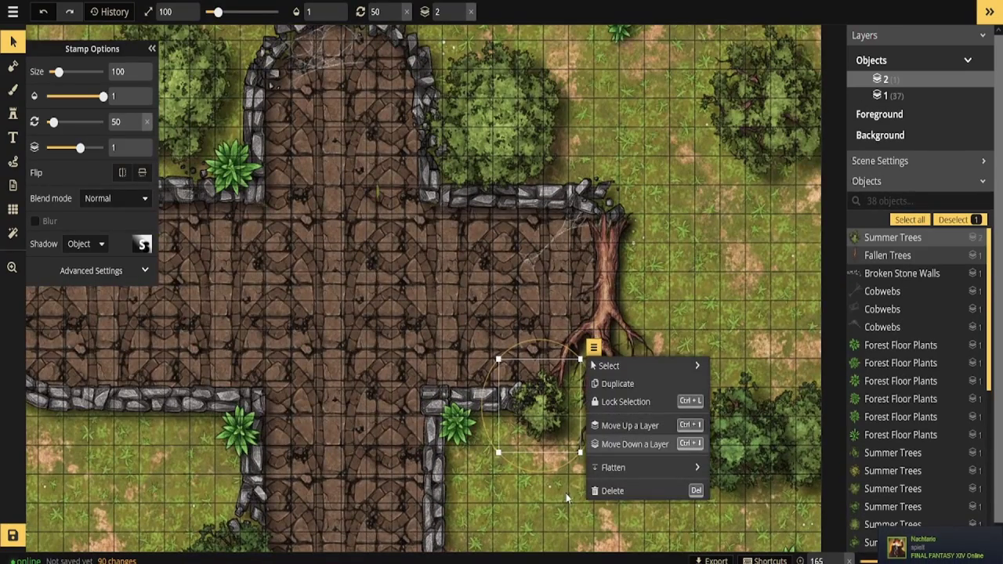
pyautogui.click(504, 492)
pyautogui.scroll(-7, 504, 492)
pyautogui.click(647, 296)
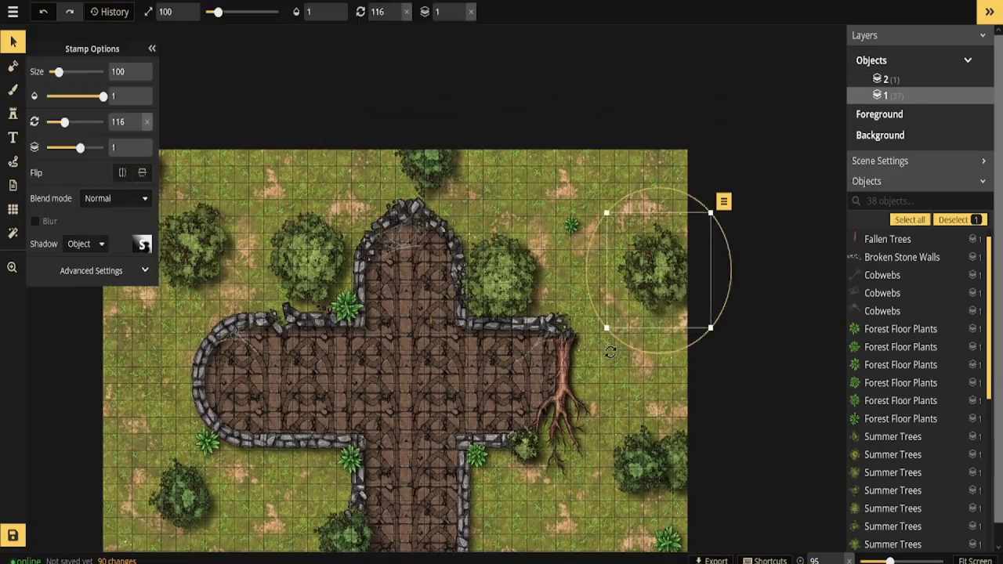
pyautogui.click(604, 384)
pyautogui.press('space')
pyautogui.moveTo(609, 394)
pyautogui.mouseDown()
pyautogui.moveTo(707, 290)
pyautogui.moveTo(699, 285)
pyautogui.mouseUp()
pyautogui.click(13, 90)
pyautogui.click(59, 156)
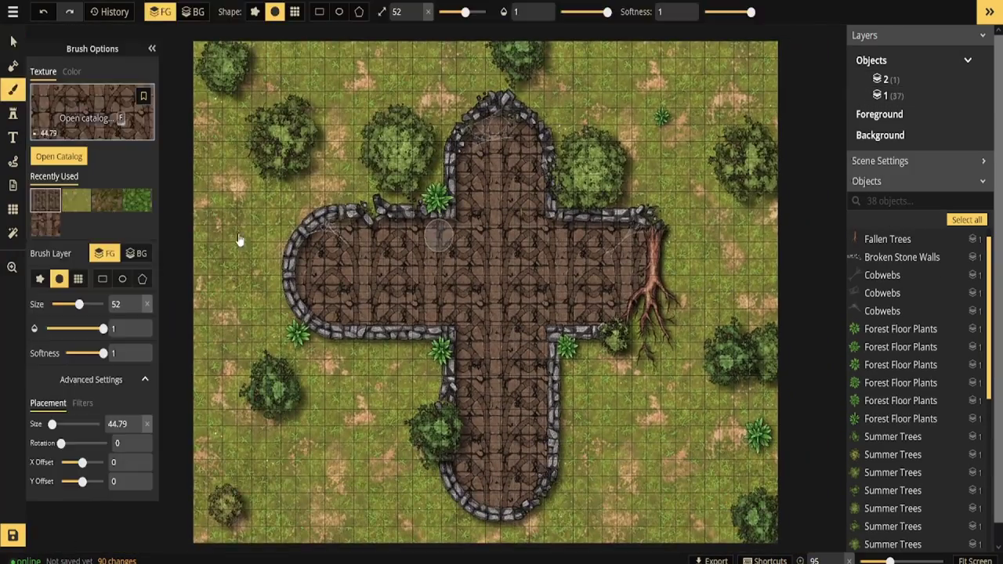
pyautogui.click(243, 172)
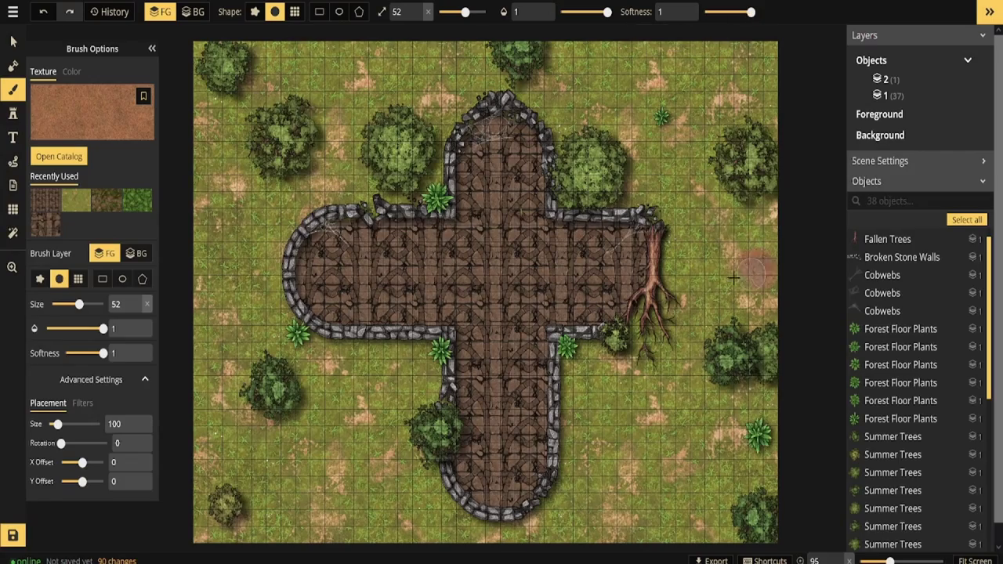
pyautogui.click(44, 11)
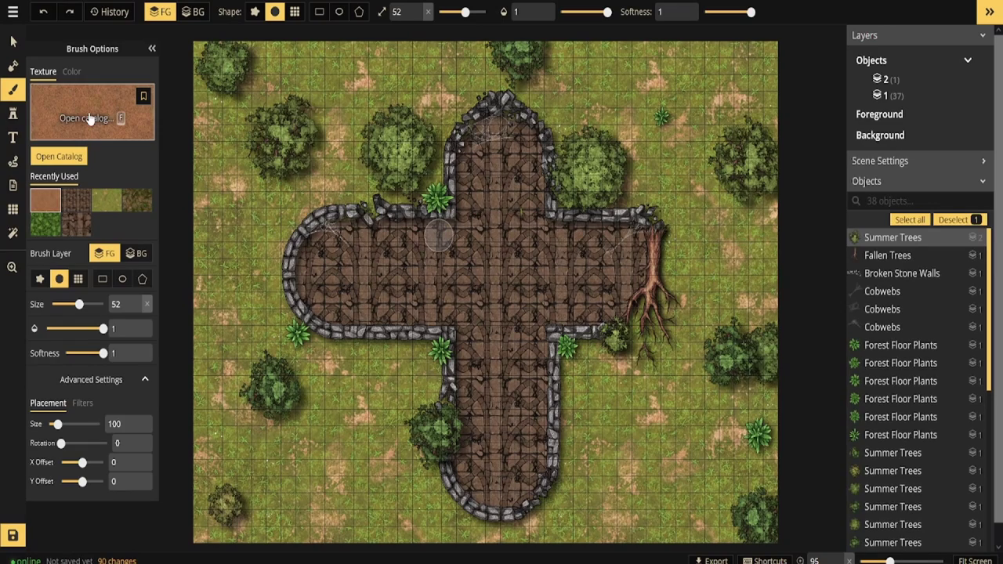
# Step: Browse the stamp catalog's Fantasy Battlemaps 2.0 sets and search it for #broken
pyautogui.click(14, 114)
pyautogui.click(58, 155)
pyautogui.click(389, 41)
pyautogui.scroll(-5, 549, 235)
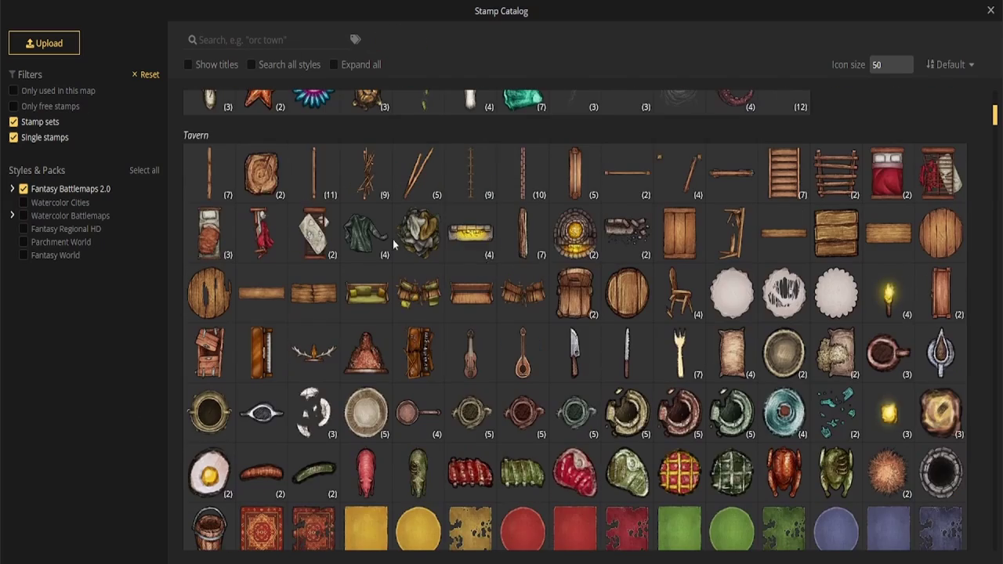
pyautogui.scroll(-10, 624, 262)
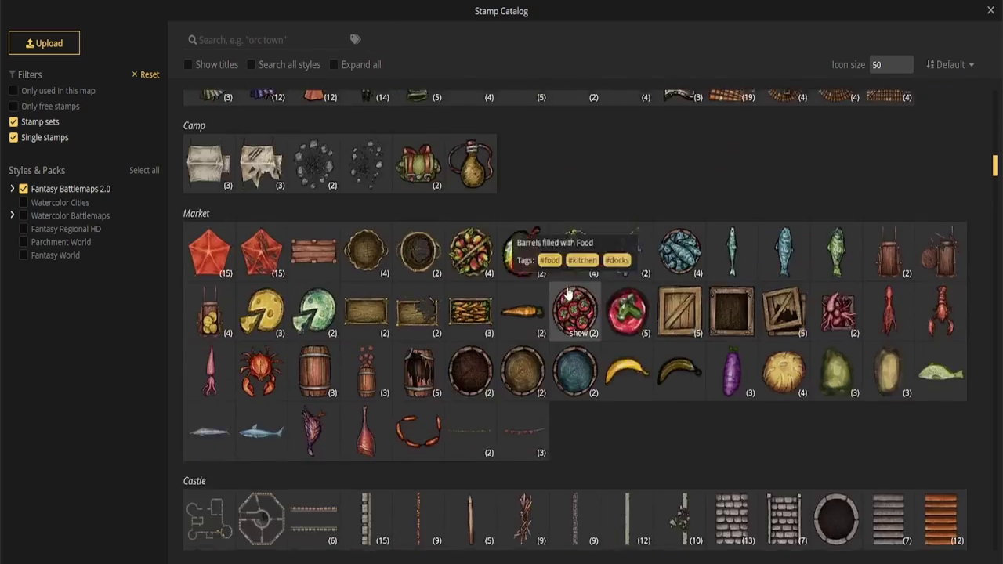
pyautogui.scroll(-15, 577, 384)
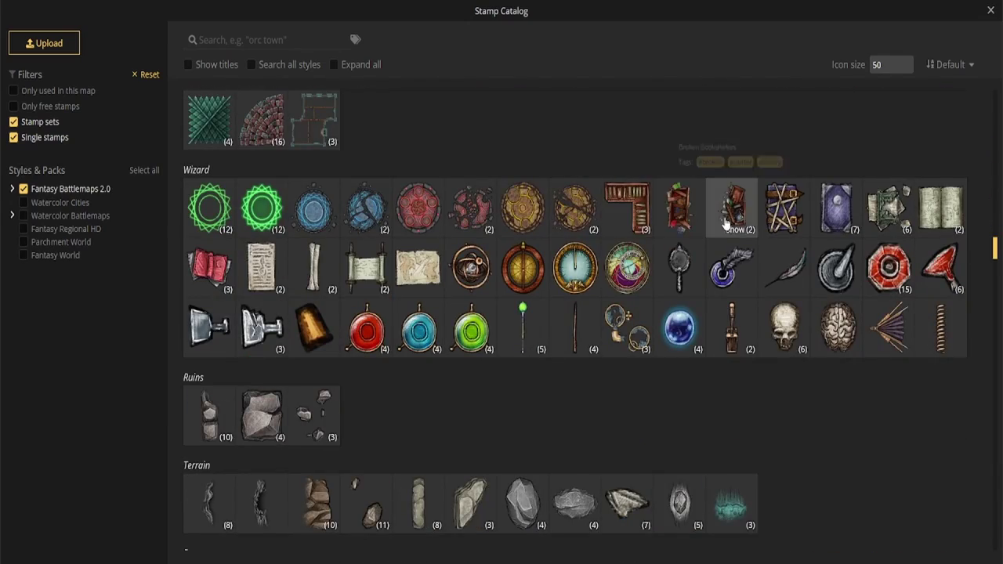
pyautogui.click(297, 40)
pyautogui.write('#broken')
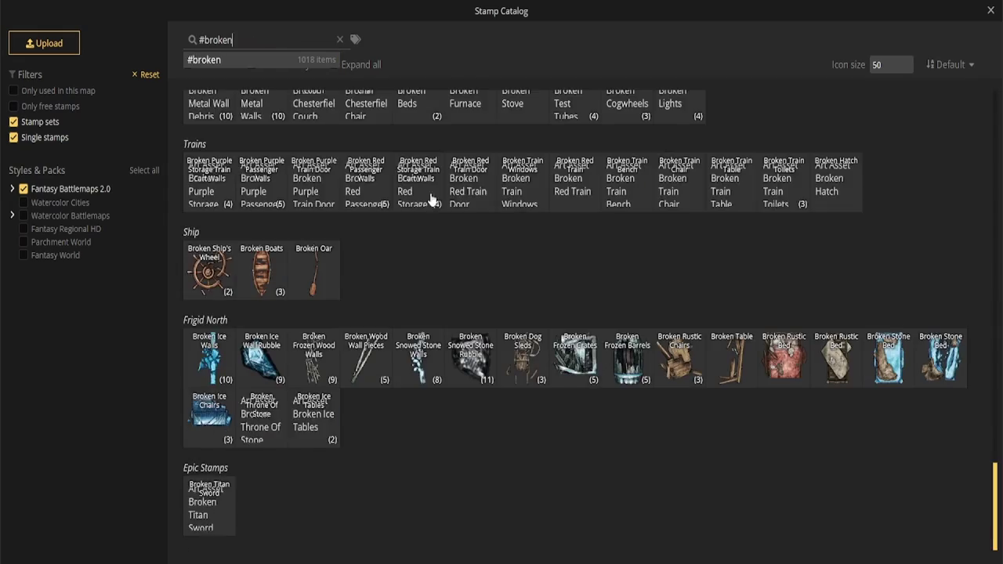
# Step: Choose the brown Broken Brass Altar stamp from the Temple group of the search results
pyautogui.scroll(5, 526, 362)
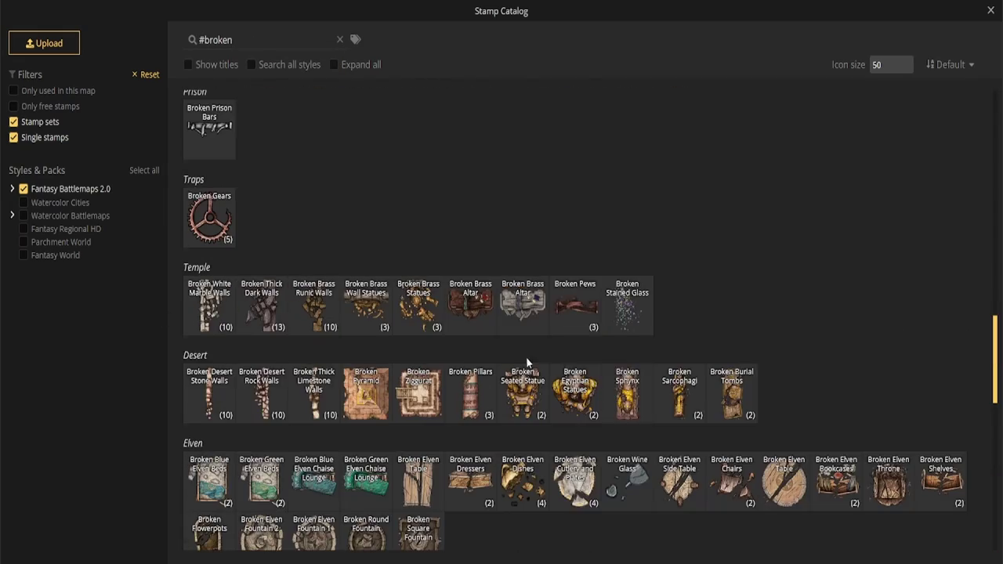
pyautogui.click(476, 311)
pyautogui.scroll(4, 499, 213)
pyautogui.press('b')
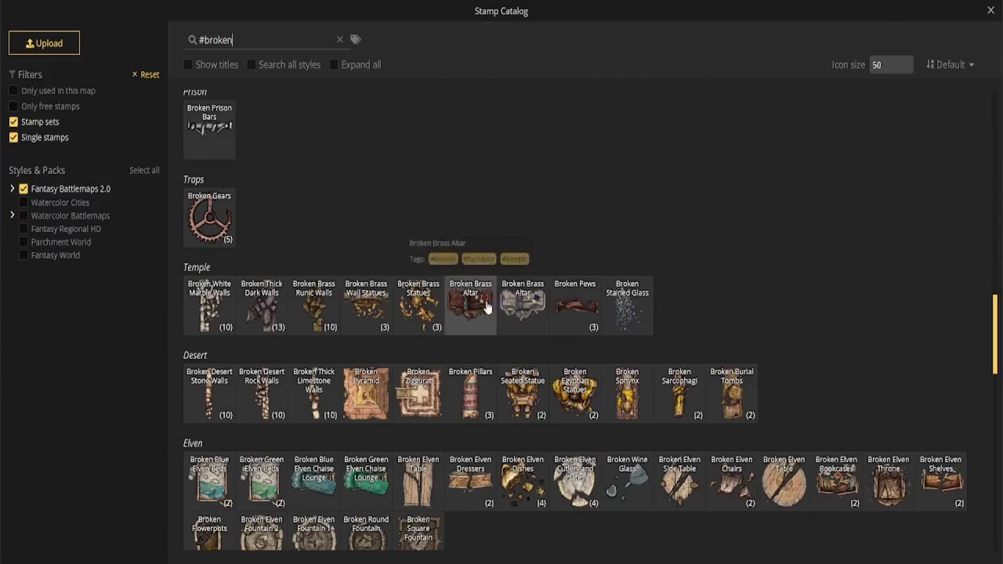
pyautogui.click(488, 306)
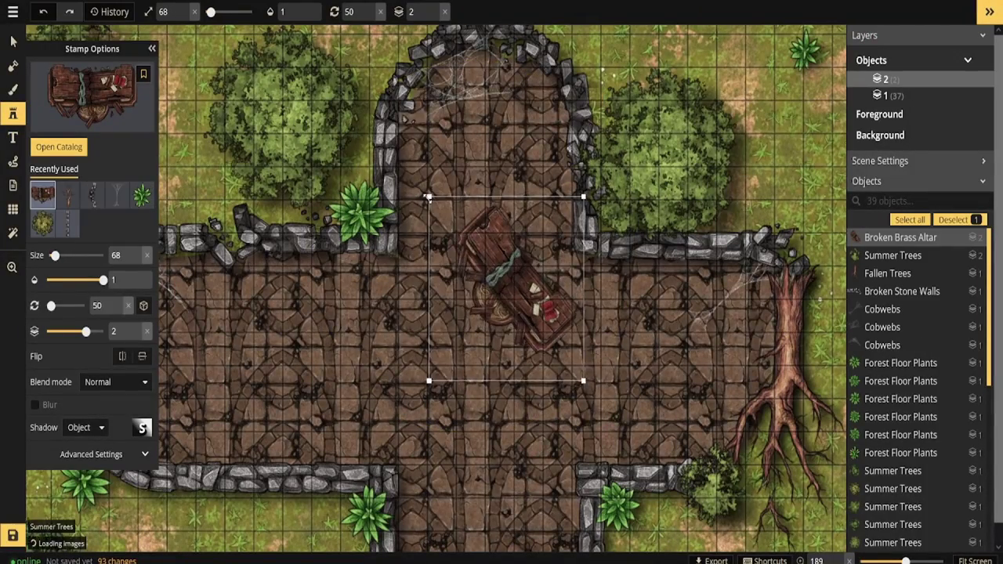
# Step: Place the broken altar upright inside the left wing's curved end and put it on layer 1
pyautogui.moveTo(369, 294); pyautogui.dragTo(376, 323)
pyautogui.moveTo(470, 308); pyautogui.dragTo(244, 363)
pyautogui.click(497, 361)
pyautogui.moveTo(544, 358); pyautogui.dragTo(496, 363)
pyautogui.click(43, 12)
pyautogui.click(43, 12)
pyautogui.moveTo(233, 288); pyautogui.dragTo(383, 345)
pyautogui.rightClick(383, 344)
pyautogui.click(475, 351)
pyautogui.click(14, 41)
# Step: Try raising the left wing's cobweb to layer 2 above the altar, and return it to layer 1
pyautogui.click(347, 255)
pyautogui.click(413, 217)
pyautogui.click(470, 296)
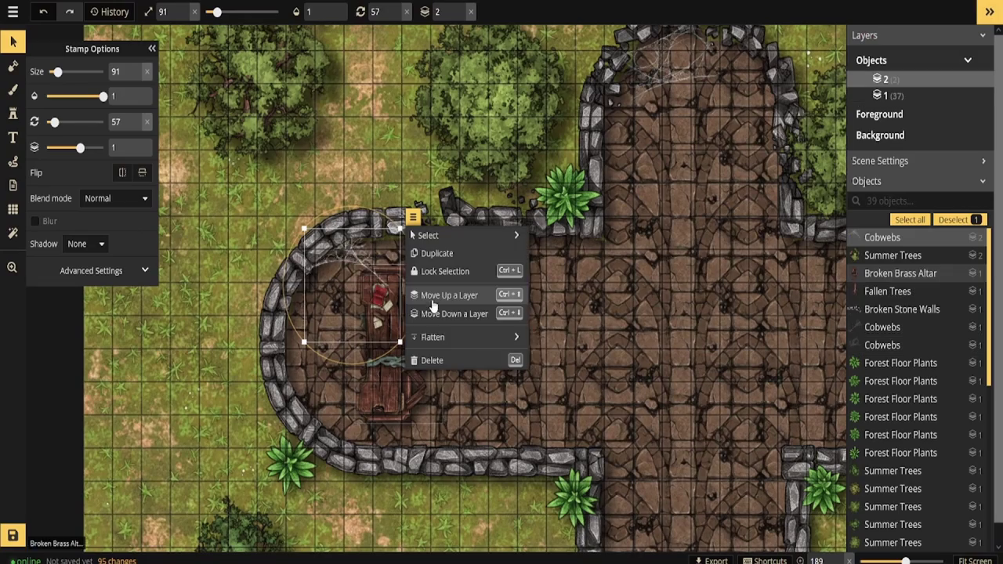
pyautogui.click(438, 315)
pyautogui.click(560, 334)
pyautogui.scroll(-3, 568, 336)
pyautogui.scroll(2, 583, 341)
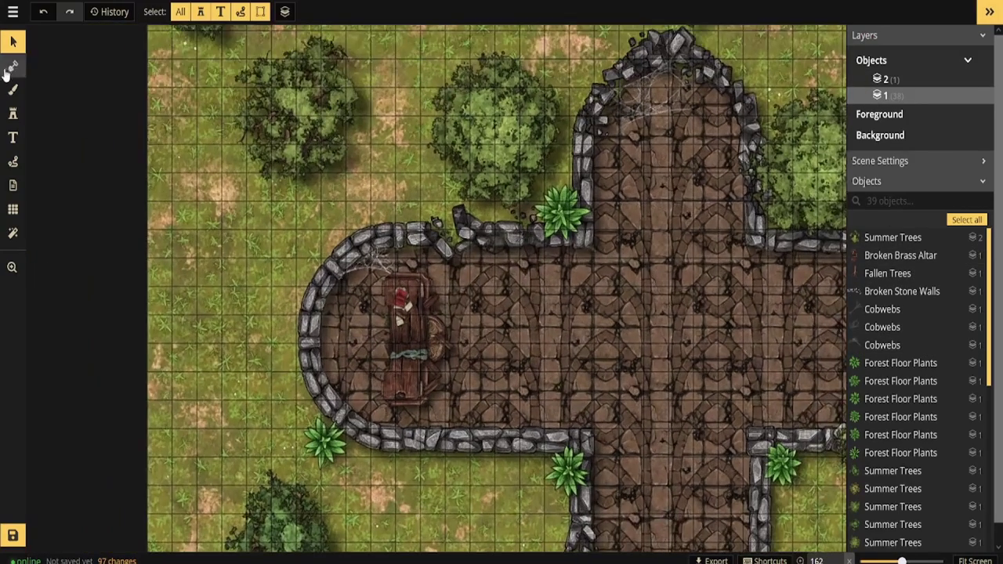
# Step: Choose the Broken Pews set, reduce the stamp size to 50 and place a pew on the floor to the altar's right
pyautogui.click(13, 115)
pyautogui.click(51, 107)
pyautogui.click(575, 304)
pyautogui.moveTo(59, 256); pyautogui.dragTo(53, 256)
pyautogui.click(561, 309)
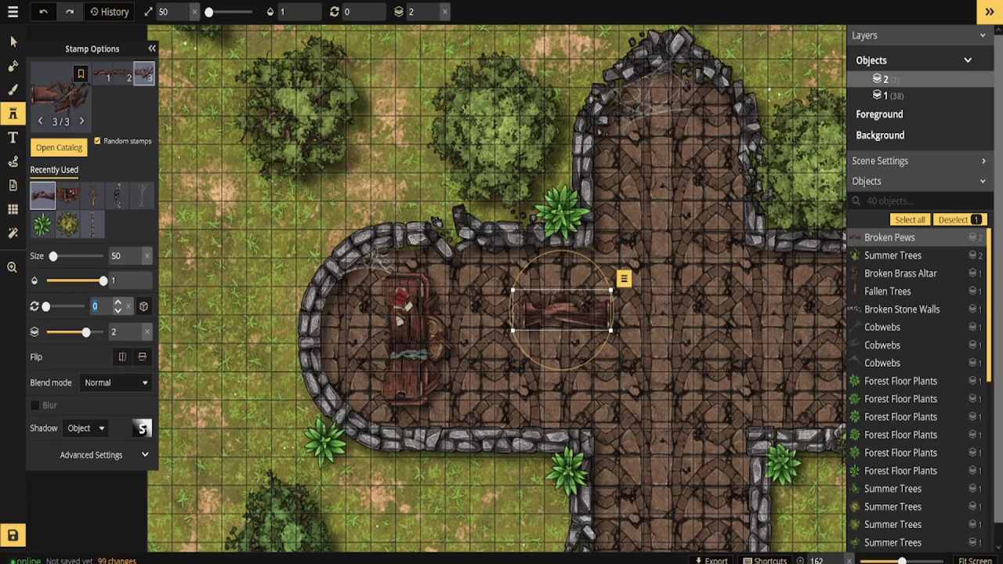
# Step: Rotate the broken pew to 270° so it stands parallel to the altar
pyautogui.write('90')
pyautogui.moveTo(112, 307); pyautogui.dragTo(81, 314)
pyautogui.write('180')
pyautogui.write('270')
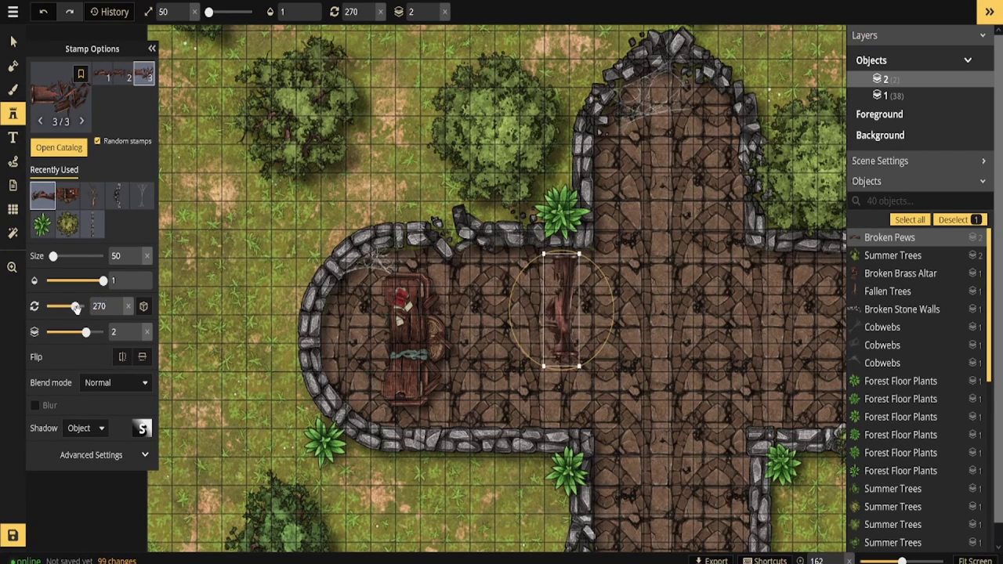
# Step: Move the pew to the left edge of the central crossing and place three more at 270° across the crossing
pyautogui.moveTo(573, 315); pyautogui.dragTo(617, 316)
pyautogui.click(605, 311)
pyautogui.click(681, 312)
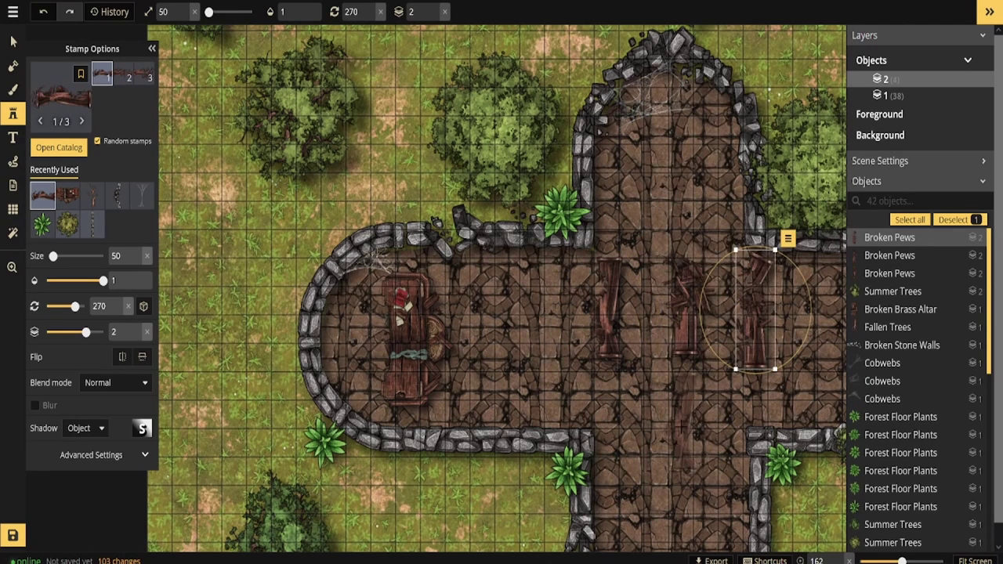
pyautogui.click(757, 312)
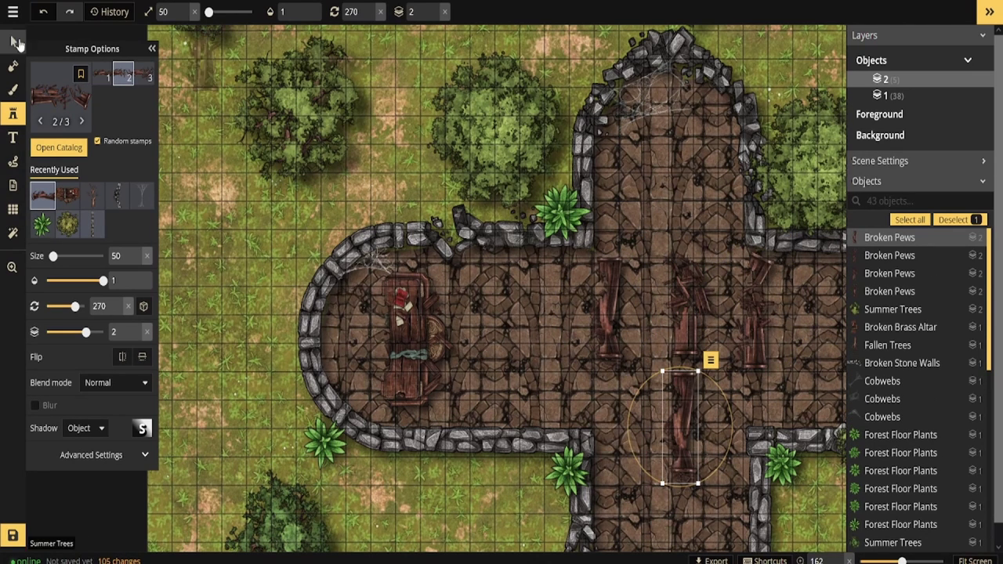
# Step: Shrink the broken pews in the crossing and move the fourth one directly below the left pew
pyautogui.press('v')
pyautogui.click(611, 303)
pyautogui.moveTo(623, 396); pyautogui.dragTo(617, 372)
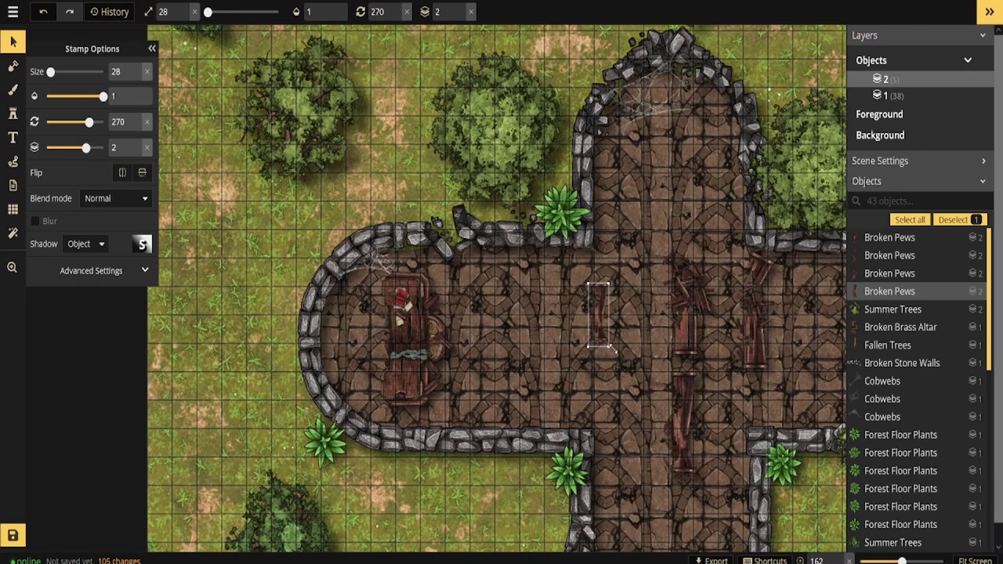
pyautogui.click(695, 333)
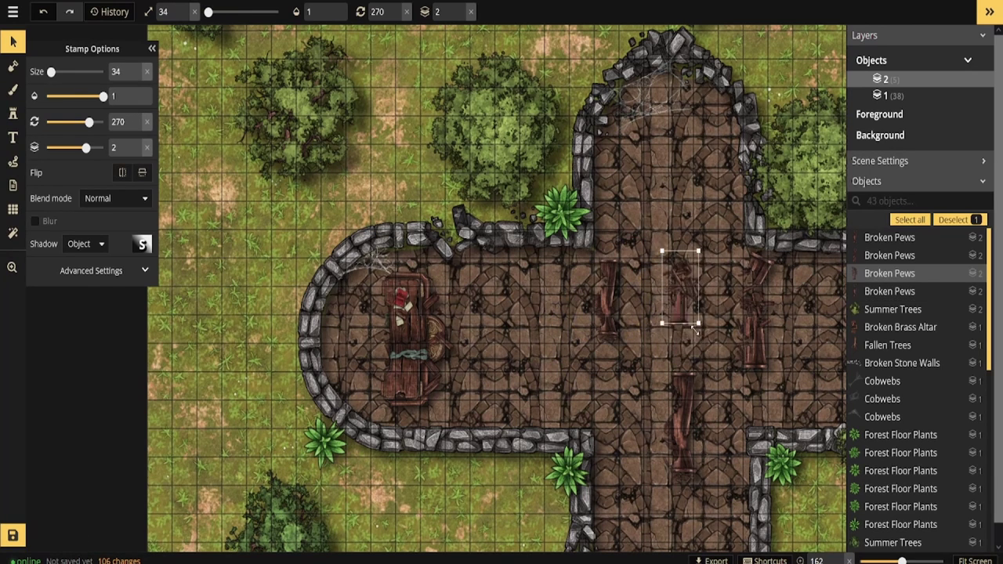
pyautogui.click(755, 344)
pyautogui.moveTo(683, 388); pyautogui.dragTo(609, 361)
pyautogui.click(670, 394)
# Step: Place two more size 38 pews below the middle and right pews to complete two rows of three
pyautogui.click(13, 90)
pyautogui.click(13, 113)
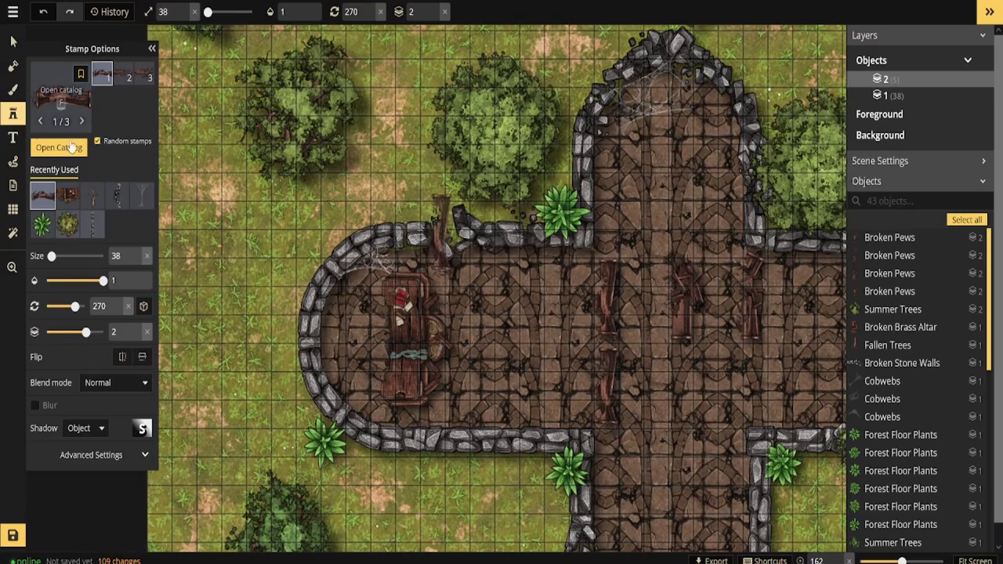
pyautogui.click(683, 387)
pyautogui.click(680, 387)
pyautogui.scroll(-3, 719, 384)
pyautogui.scroll(1, 744, 427)
pyautogui.click(745, 431)
pyautogui.scroll(-2, 657, 443)
# Step: Choose the third variant of the Broken Brass Wall Statues set and place it at size 38 inside the arch's apex
pyautogui.click(59, 108)
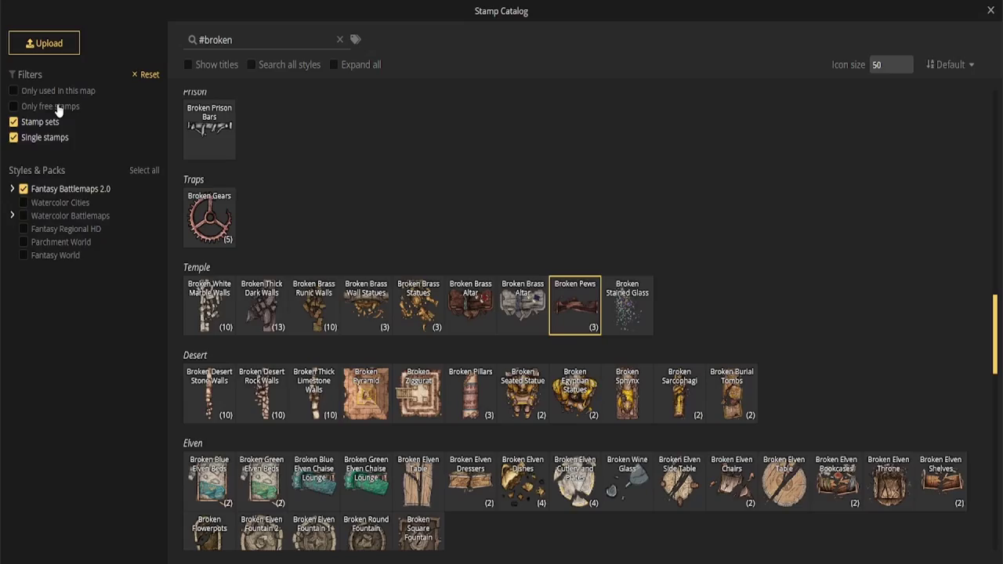
pyautogui.click(363, 316)
pyautogui.click(145, 82)
pyautogui.scroll(2, 669, 231)
pyautogui.click(655, 222)
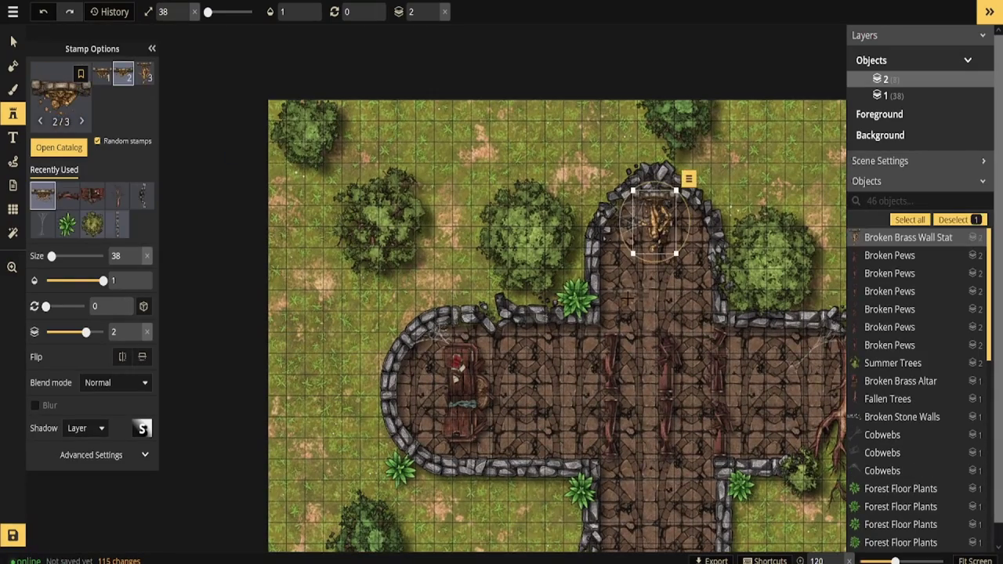
# Step: Move the brass statue in the arch down two layers to layer 0, beneath the cobwebs
pyautogui.press('v')
pyautogui.click(661, 243)
pyautogui.click(689, 179)
pyautogui.click(715, 276)
pyautogui.click(716, 276)
pyautogui.click(660, 293)
pyautogui.scroll(2, 666, 254)
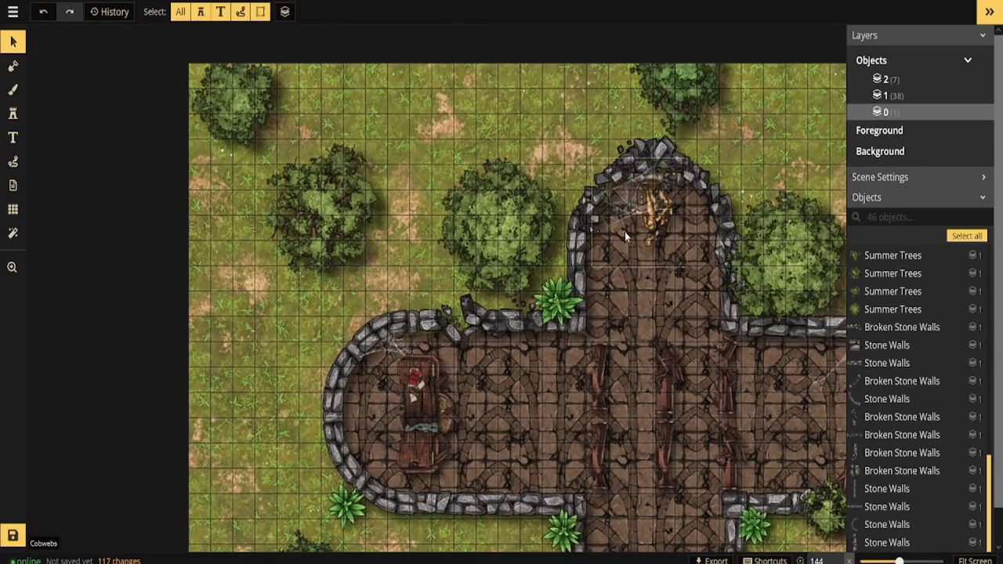
pyautogui.click(624, 226)
pyautogui.scroll(-2, 666, 255)
# Step: Search the stamp catalog for the #stairs tag in place of #broken
pyautogui.click(644, 478)
pyautogui.moveTo(644, 478); pyautogui.dragTo(578, 242)
pyautogui.scroll(3, 674, 391)
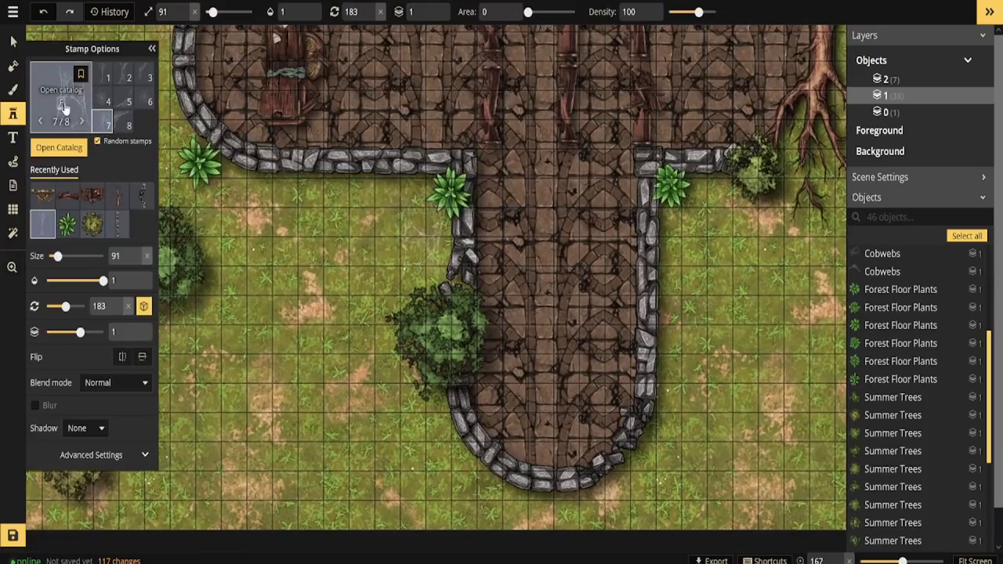
pyautogui.press('s')
pyautogui.click(59, 108)
pyautogui.moveTo(244, 41); pyautogui.dragTo(162, 52)
pyautogui.write('stairs')
pyautogui.press('Return')
# Step: Choose the Brick Stairshole from the Castle group and place it in the lower wing at size 91
pyautogui.scroll(5, 485, 237)
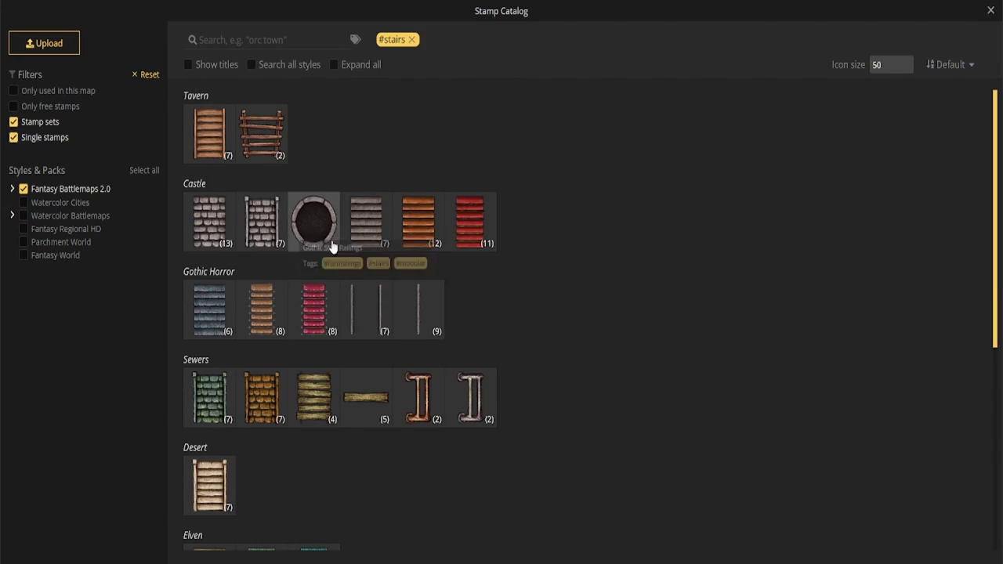
pyautogui.click(326, 235)
pyautogui.click(553, 359)
# Step: Choose the spiral seventh variant of the Castle Stone Stairs, reduce its size and place it over the stairshole
pyautogui.click(90, 102)
pyautogui.click(366, 222)
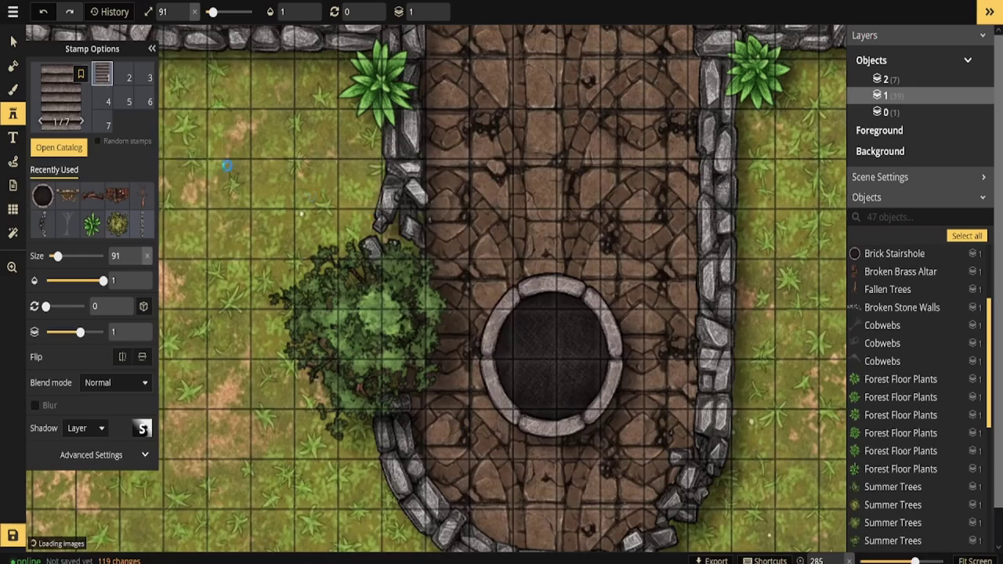
pyautogui.click(144, 75)
pyautogui.click(105, 123)
pyautogui.moveTo(58, 257); pyautogui.dragTo(52, 257)
pyautogui.click(542, 375)
# Step: Align and resize the spiral stairs to fit inside the stairshole's stone ring
pyautogui.moveTo(454, 273); pyautogui.dragTo(528, 358)
pyautogui.moveTo(563, 386); pyautogui.dragTo(529, 320)
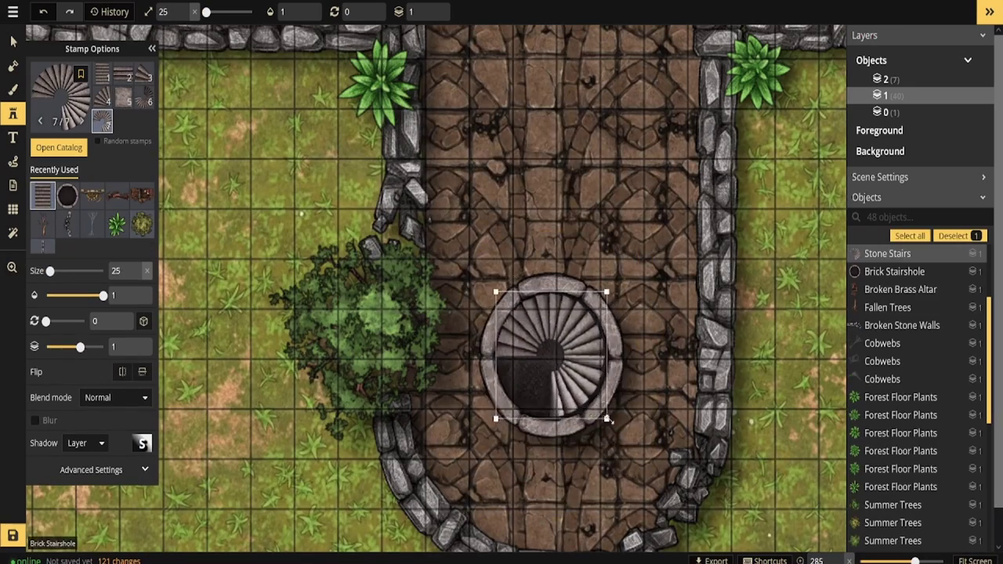
pyautogui.moveTo(492, 293); pyautogui.dragTo(619, 414)
pyautogui.click(629, 406)
pyautogui.scroll(-5, 463, 218)
pyautogui.click(13, 41)
pyautogui.scroll(-2, 363, 197)
pyautogui.moveTo(362, 197); pyautogui.dragTo(411, 405)
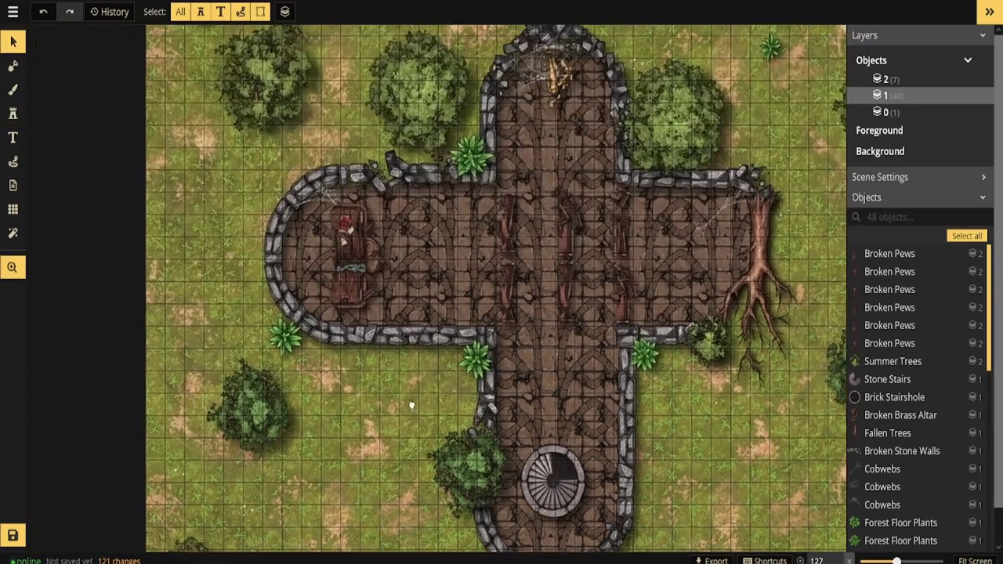
pyautogui.scroll(-3, 611, 376)
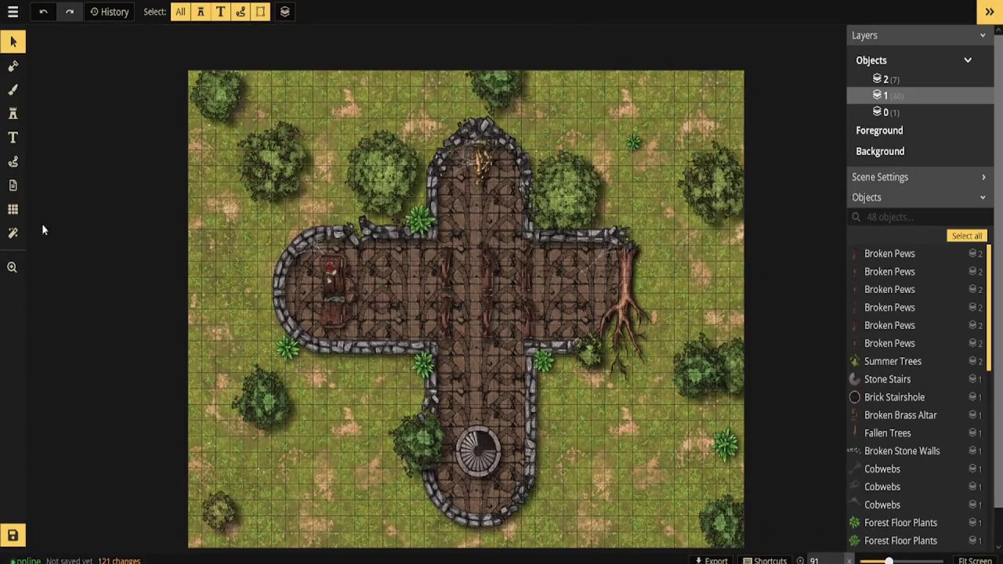
# Step: Try the Forest Lighting (shade) texture filter on the map, and remove it
pyautogui.click(13, 232)
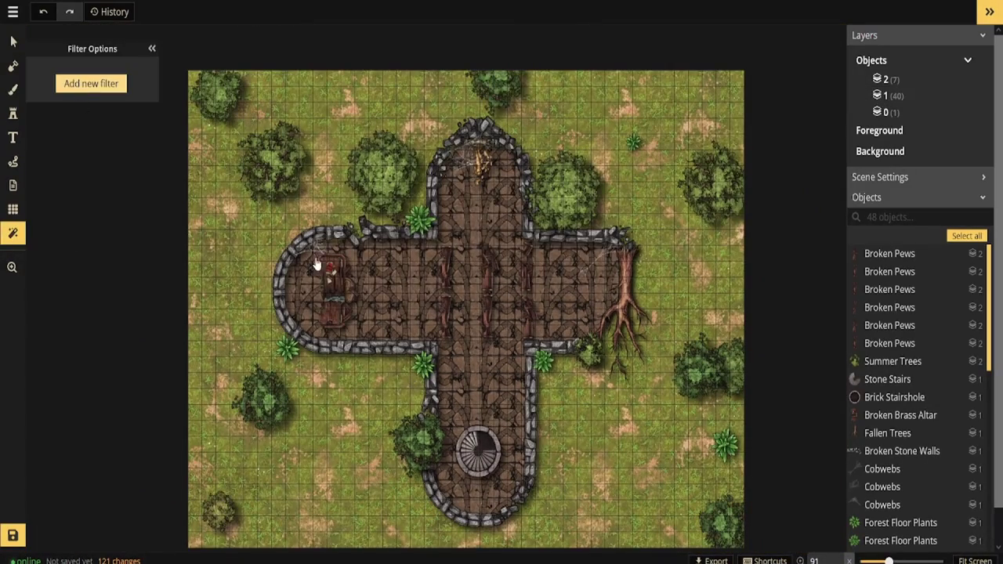
pyautogui.scroll(-3, 403, 243)
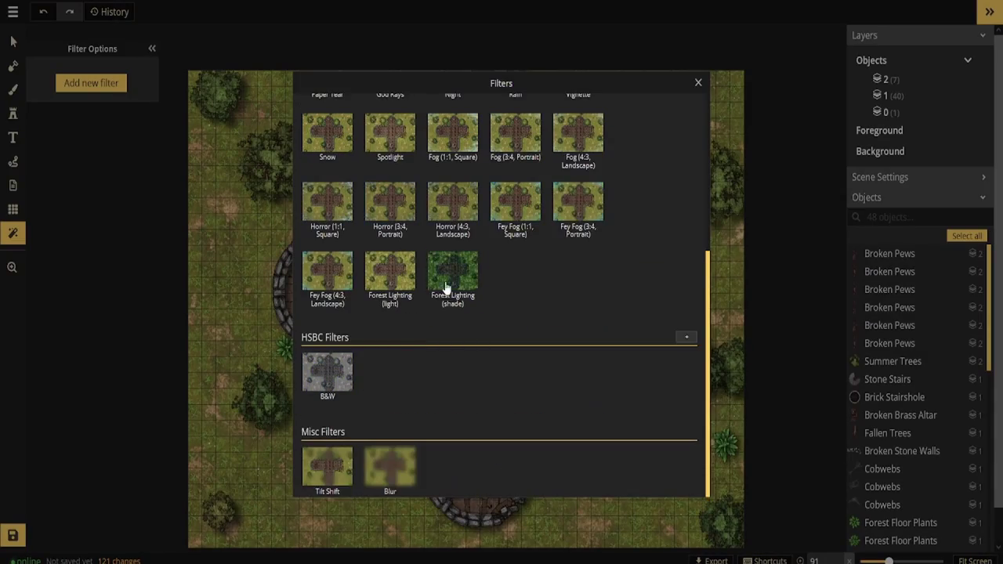
pyautogui.click(444, 272)
pyautogui.click(121, 102)
pyautogui.click(49, 312)
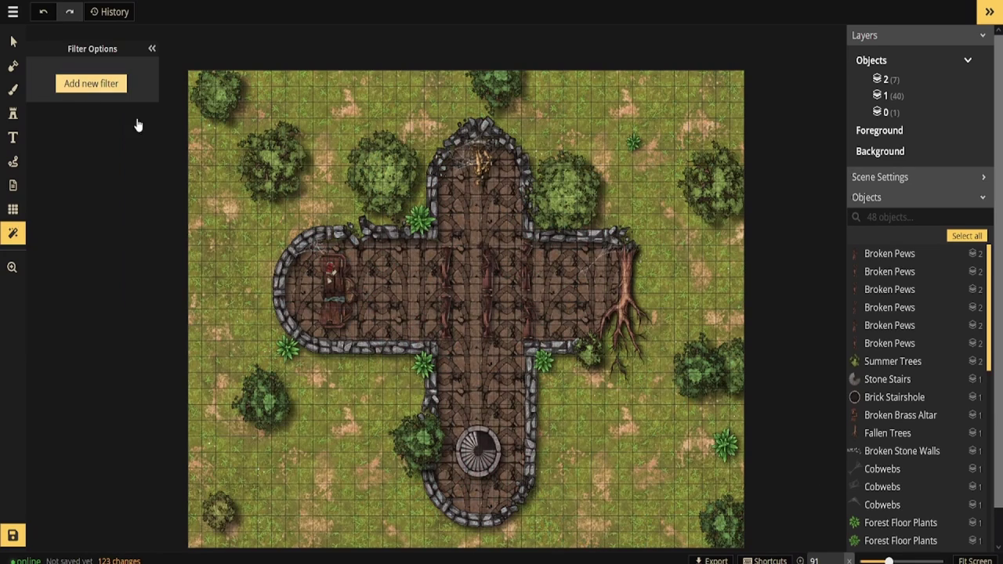
# Step: Add the Overcast color filter to the whole map
pyautogui.click(91, 83)
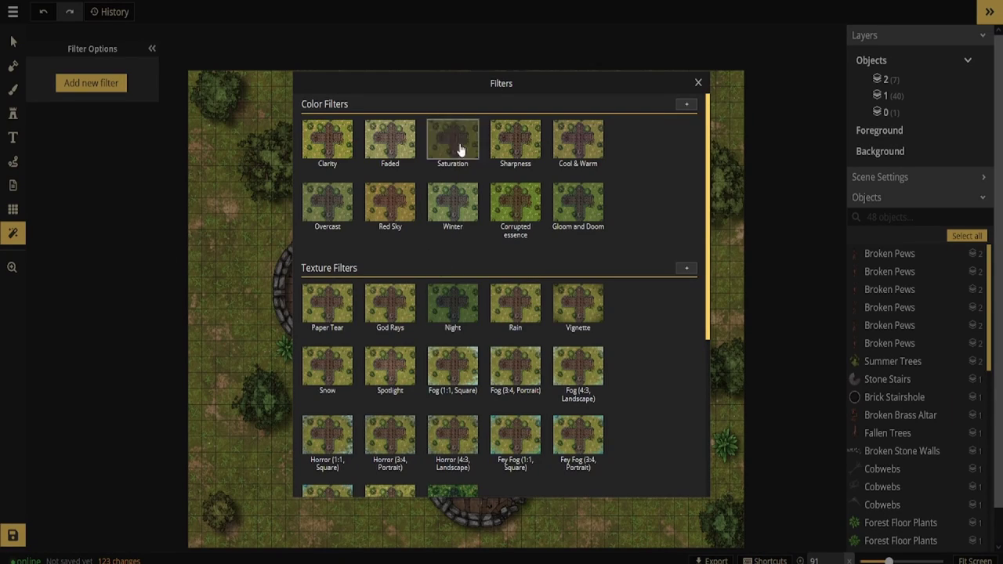
pyautogui.click(328, 203)
pyautogui.scroll(2, 583, 288)
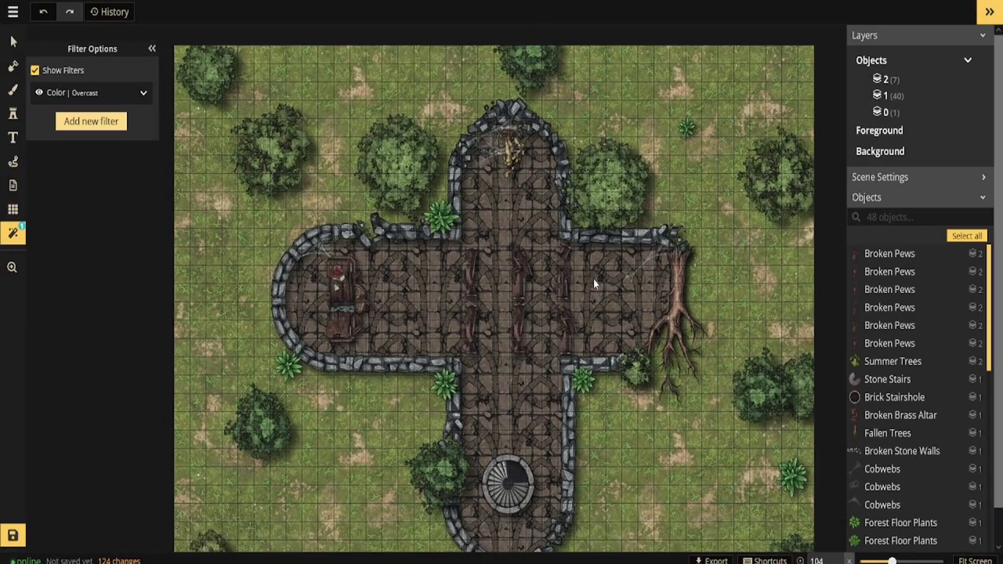
# Step: Try a Catacomb Pillars stamp between the broken pews in the crossing
pyautogui.scroll(-3, 607, 280)
pyautogui.click(14, 90)
pyautogui.click(62, 127)
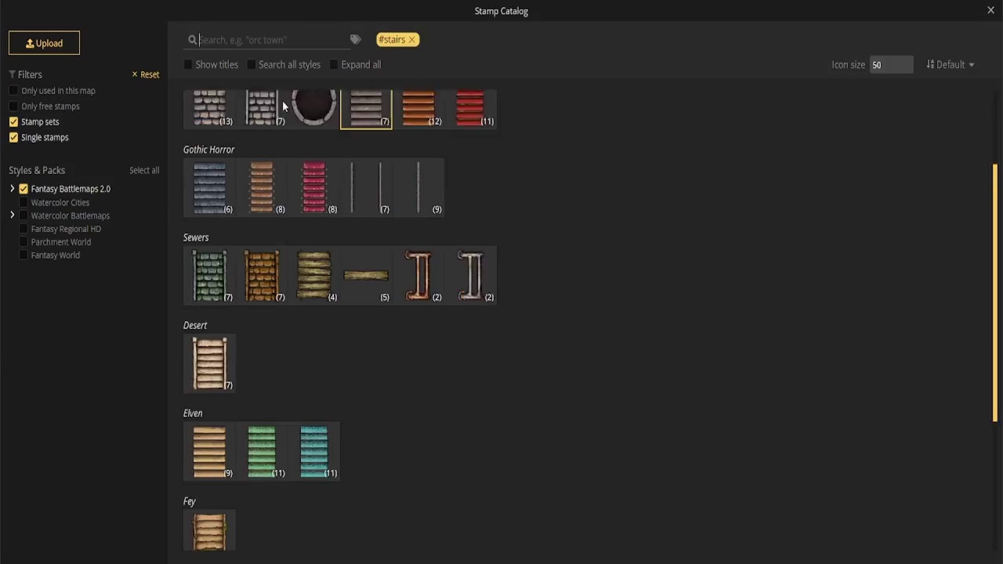
pyautogui.scroll(-1, 324, 112)
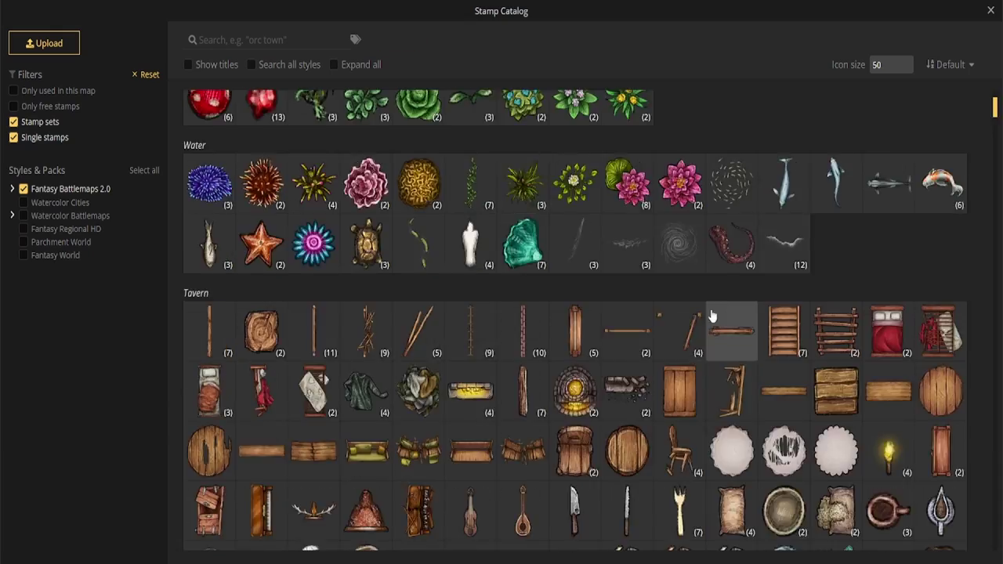
pyautogui.scroll(-20, 712, 315)
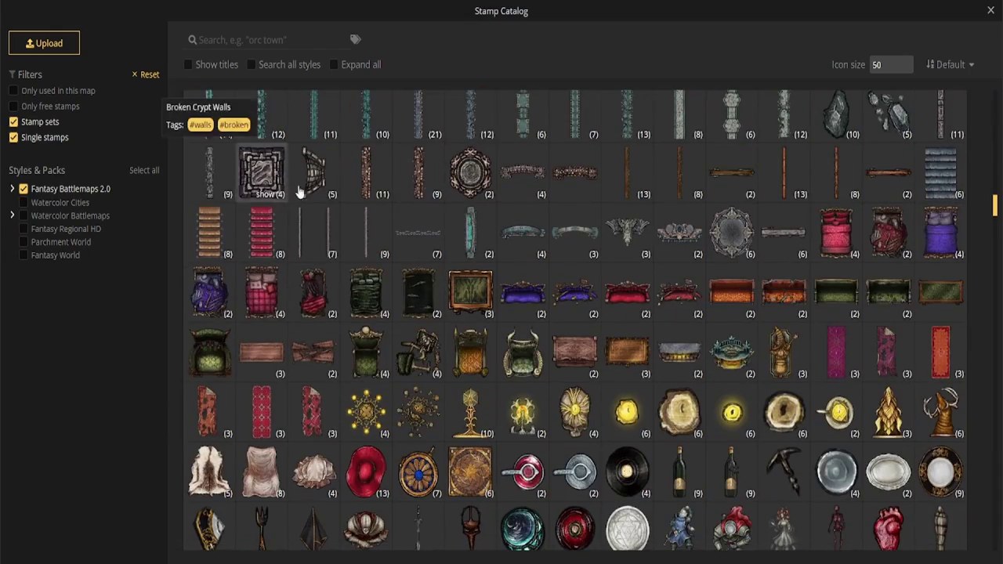
pyautogui.click(470, 173)
pyautogui.scroll(5, 518, 232)
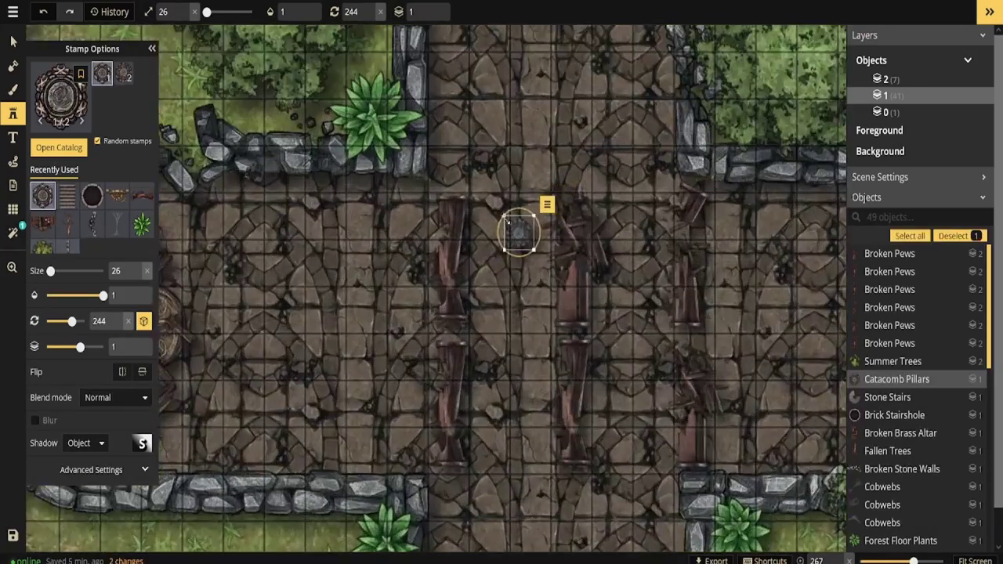
pyautogui.moveTo(505, 219); pyautogui.dragTo(422, 120)
pyautogui.moveTo(478, 183); pyautogui.dragTo(363, 241)
# Step: Choose the Broken Bookshelves stamp and place it rotated at size 46 against the south nave's west wall, above the spiral stairs
pyautogui.click(57, 99)
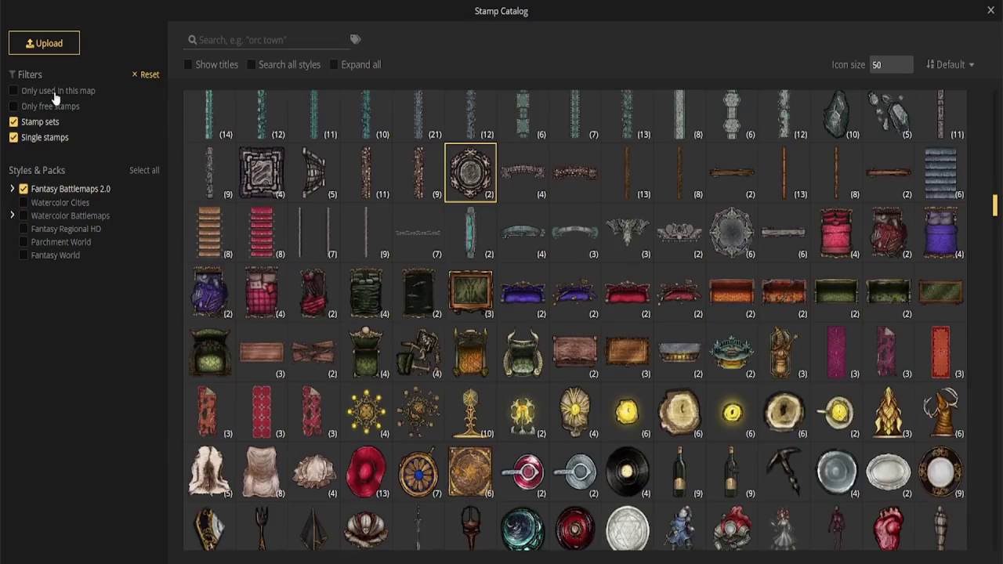
pyautogui.scroll(-8, 500, 380)
pyautogui.scroll(-5, 498, 377)
pyautogui.scroll(2, 499, 377)
pyautogui.click(731, 287)
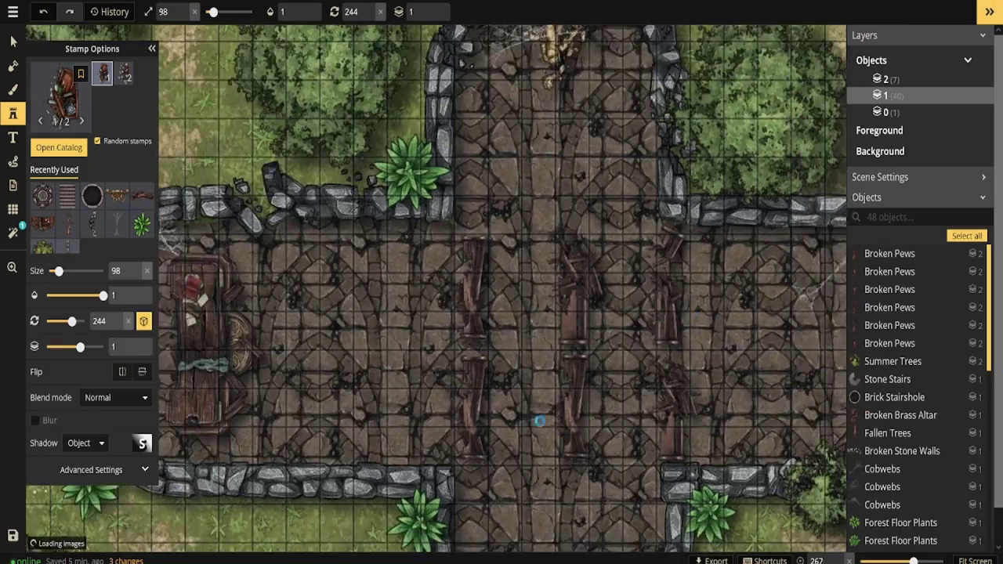
pyautogui.moveTo(519, 160); pyautogui.dragTo(471, 61)
pyautogui.scroll(3, 472, 61)
pyautogui.click(389, 188)
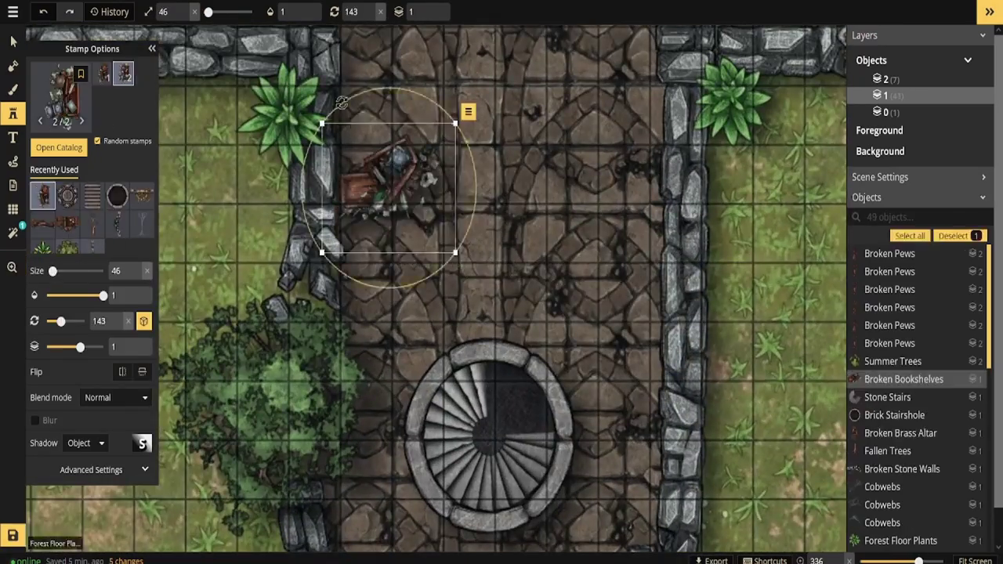
# Step: Search the stamp catalog for "pillar" and choose the Marble Wall Pillars set from the Temple group
pyautogui.click(63, 95)
pyautogui.click(788, 423)
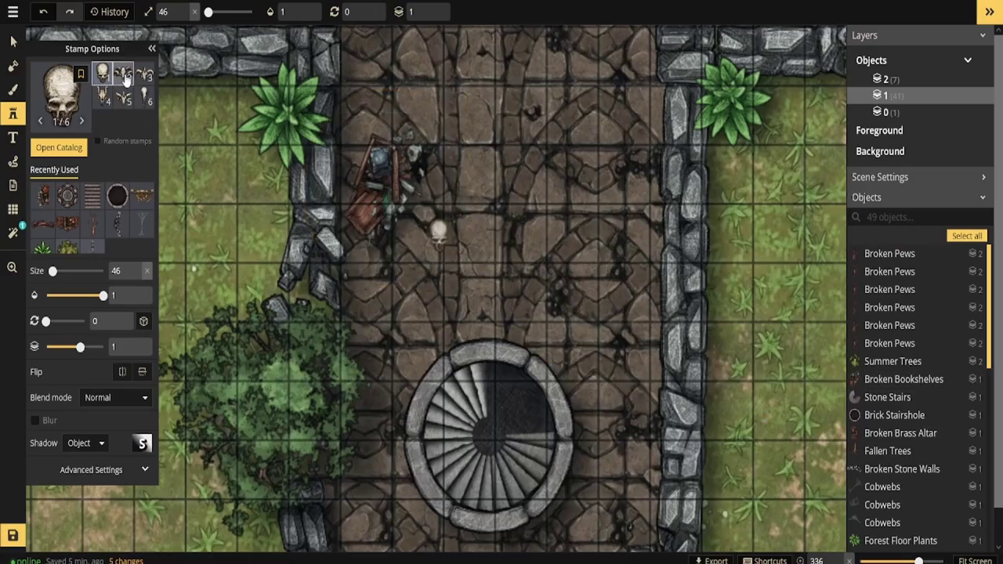
pyautogui.click(63, 98)
pyautogui.scroll(-5, 505, 445)
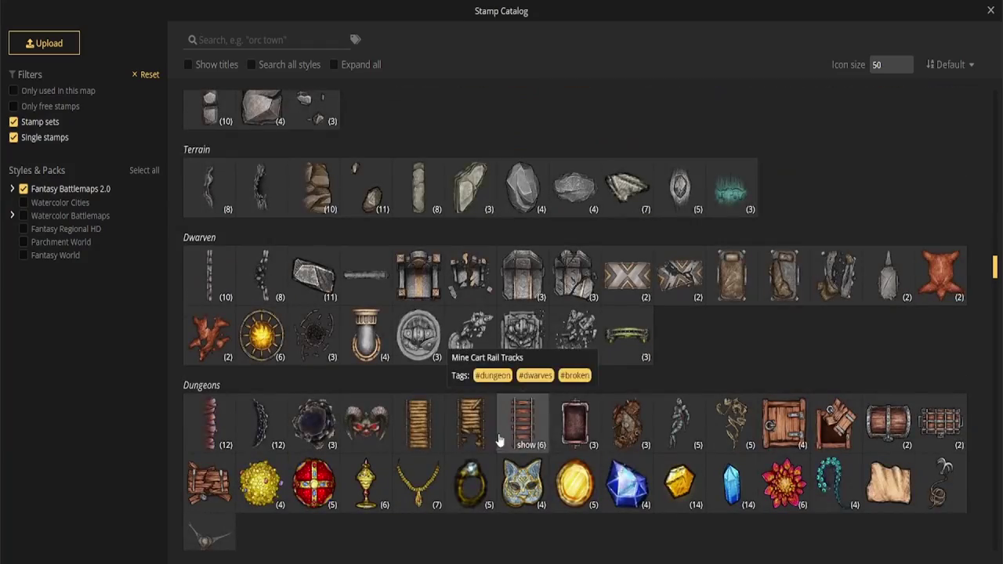
pyautogui.write('pillar')
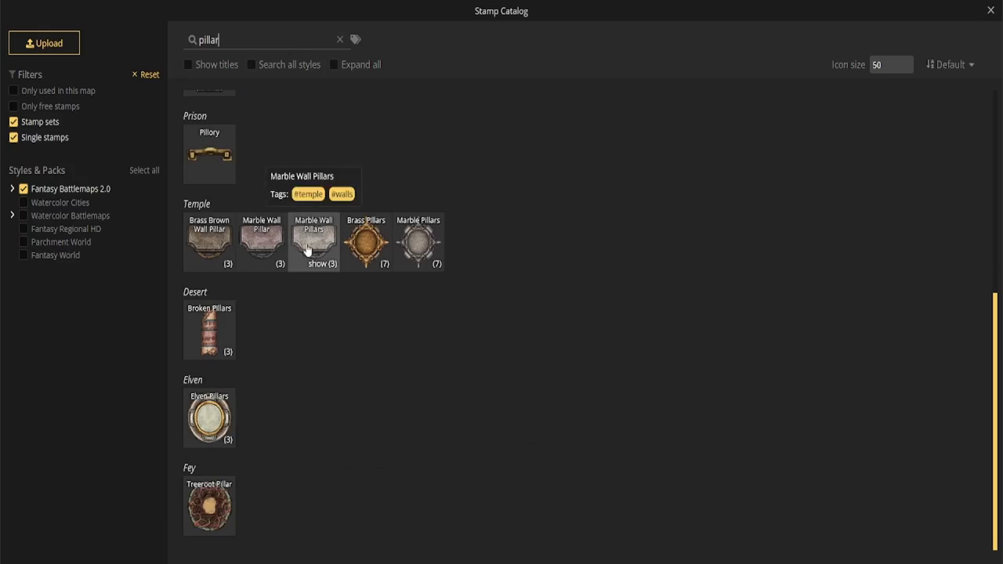
pyautogui.click(307, 251)
# Step: Place Marble Wall Pillars at the inner corners of the crossing, on the nave and transept sides
pyautogui.moveTo(548, 149); pyautogui.dragTo(555, 423)
pyautogui.scroll(3, 584, 184)
pyautogui.click(645, 186)
pyautogui.click(308, 179)
pyautogui.scroll(1, 431, 156)
pyautogui.click(390, 127)
pyautogui.click(573, 125)
pyautogui.click(674, 436)
pyautogui.click(295, 441)
# Step: Place more Marble Wall Pillars in the rounded west apse and in the south apse below the spiral stairs
pyautogui.scroll(-6, 352, 470)
pyautogui.moveTo(408, 510); pyautogui.dragTo(532, 381)
pyautogui.click(261, 207)
pyautogui.click(261, 302)
pyautogui.click(618, 370)
pyautogui.moveTo(618, 370); pyautogui.dragTo(634, 168)
pyautogui.click(616, 396)
pyautogui.click(520, 393)
pyautogui.moveTo(620, 247); pyautogui.dragTo(632, 548)
pyautogui.scroll(4, 632, 177)
# Step: Fit the nave-side pillar at the crossing's north-west corner against the wall
pyautogui.click(14, 42)
pyautogui.scroll(3, 397, 288)
pyautogui.click(505, 320)
pyautogui.moveTo(493, 277); pyautogui.dragTo(479, 328)
pyautogui.click(403, 382)
# Step: Rotate the west apse's upper pillar to 322 degrees, and move it and the north-west transept pillar down a layer
pyautogui.moveTo(347, 397); pyautogui.dragTo(660, 247)
pyautogui.click(341, 288)
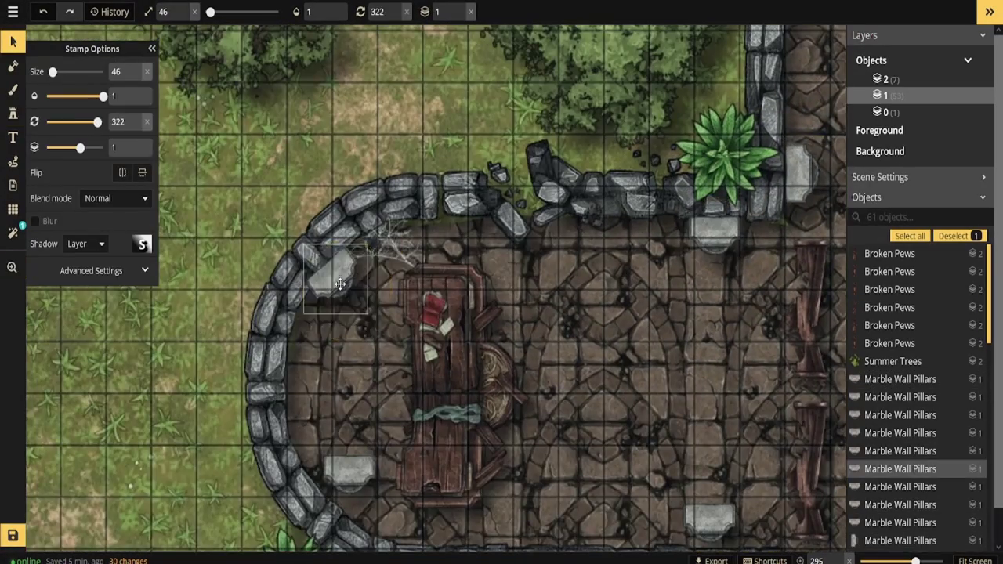
pyautogui.click(381, 235)
pyautogui.click(419, 332)
pyautogui.click(347, 476)
pyautogui.click(712, 232)
pyautogui.click(754, 204)
pyautogui.click(792, 301)
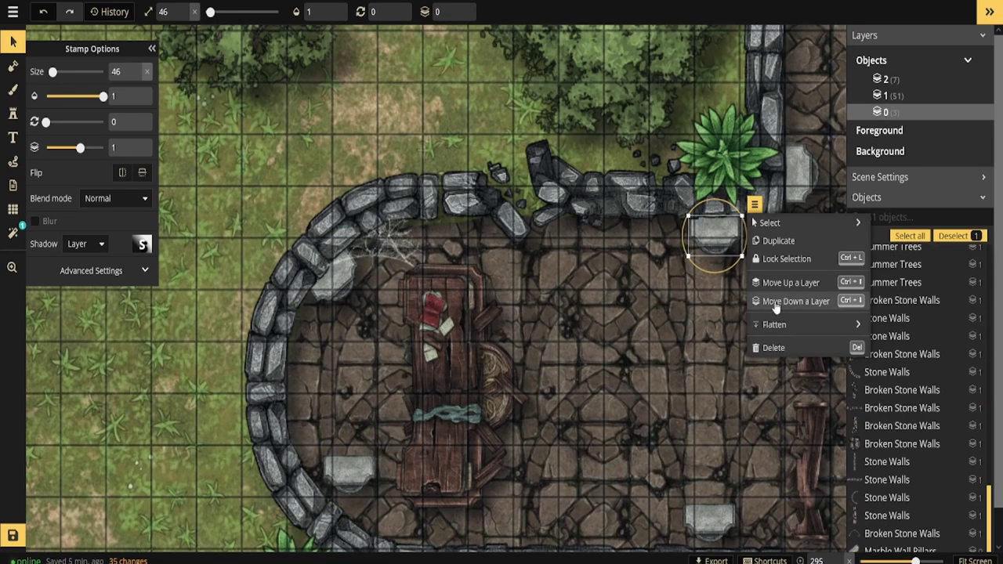
# Step: Rotate the west apse's lower pillar to 227 degrees against the curved wall and move it down a layer
pyautogui.click(345, 468)
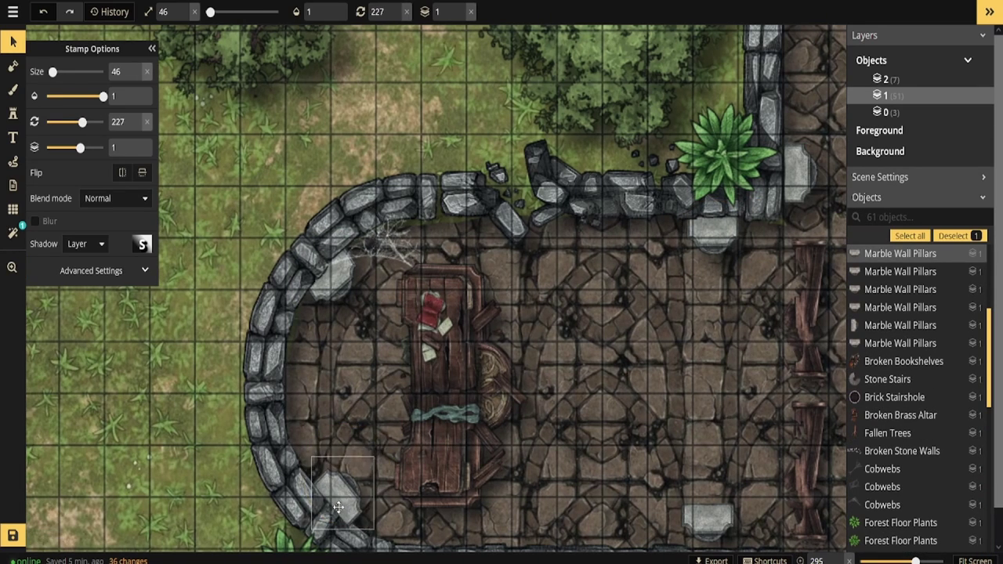
pyautogui.click(387, 445)
pyautogui.click(439, 384)
# Step: Rotate the south-west transept pillar to about 182 degrees, set it against the wall and move it down a layer
pyautogui.moveTo(670, 348); pyautogui.dragTo(466, 84)
pyautogui.click(500, 250)
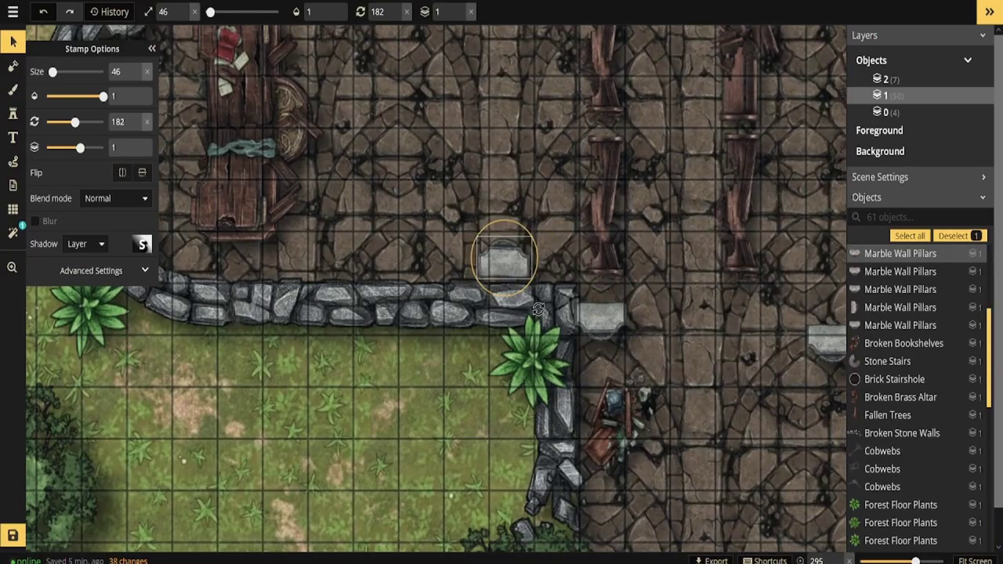
pyautogui.moveTo(504, 261); pyautogui.dragTo(512, 268)
pyautogui.click(551, 233)
pyautogui.click(587, 332)
# Step: Rotate the south-west nave pillar to 272 degrees, set it against the wall and move it down a layer
pyautogui.click(593, 304)
pyautogui.moveTo(582, 294); pyautogui.dragTo(555, 354)
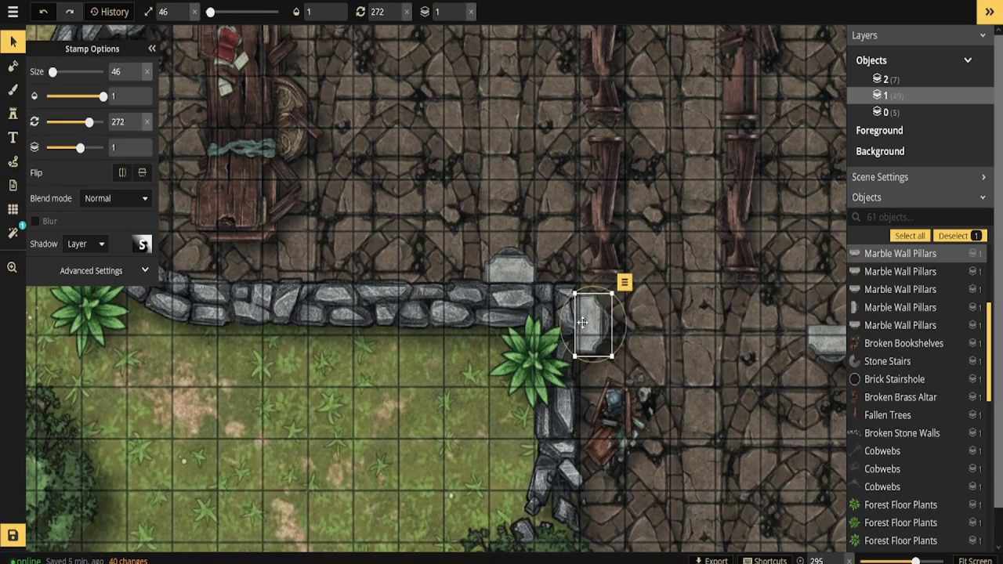
pyautogui.click(624, 282)
pyautogui.click(678, 378)
# Step: Rotate the south-east nave pillar to about 90 degrees, set it against the wall and move it down a layer
pyautogui.moveTo(807, 360); pyautogui.dragTo(509, 158)
pyautogui.click(526, 226)
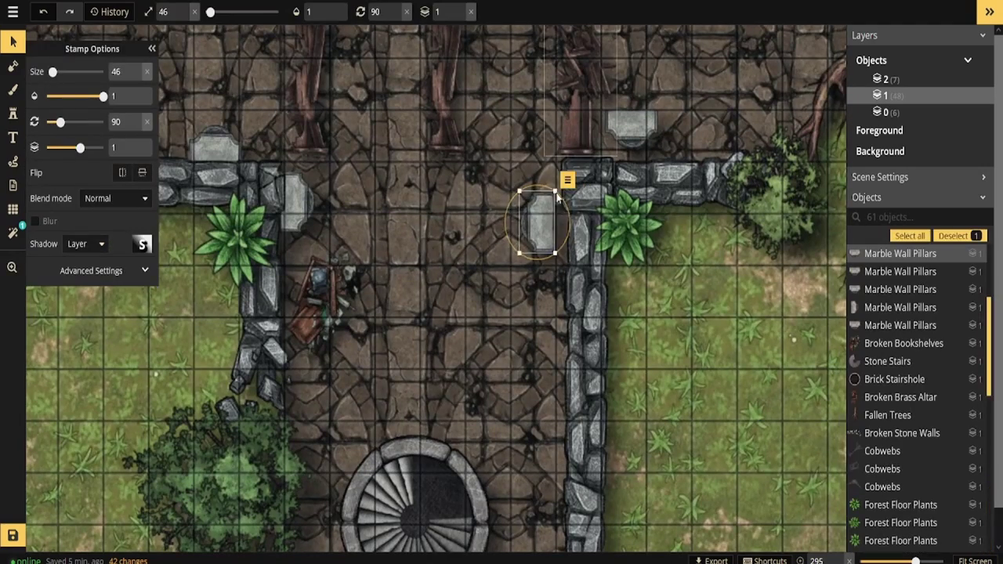
pyautogui.moveTo(546, 224); pyautogui.dragTo(563, 217)
pyautogui.click(585, 172)
pyautogui.click(618, 271)
# Step: Delete the eastern marble pillar in the south apse
pyautogui.moveTo(493, 462); pyautogui.dragTo(528, 212)
pyautogui.click(527, 397)
pyautogui.press('Delete')
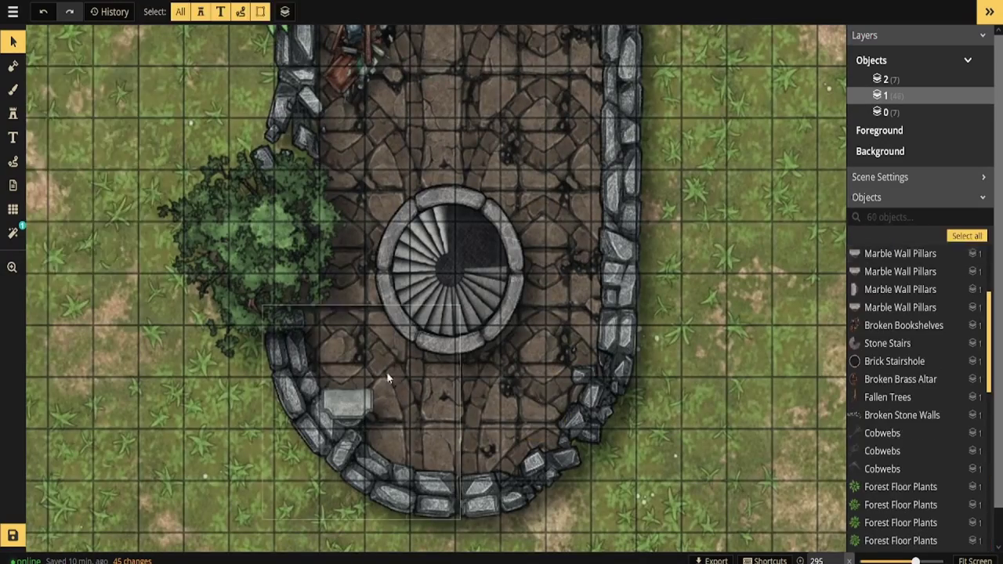
# Step: Rotate the remaining south apse pillar to fit the curved wall and move it down a layer
pyautogui.click(335, 401)
pyautogui.moveTo(340, 416); pyautogui.dragTo(341, 414)
pyautogui.click(389, 358)
pyautogui.click(410, 454)
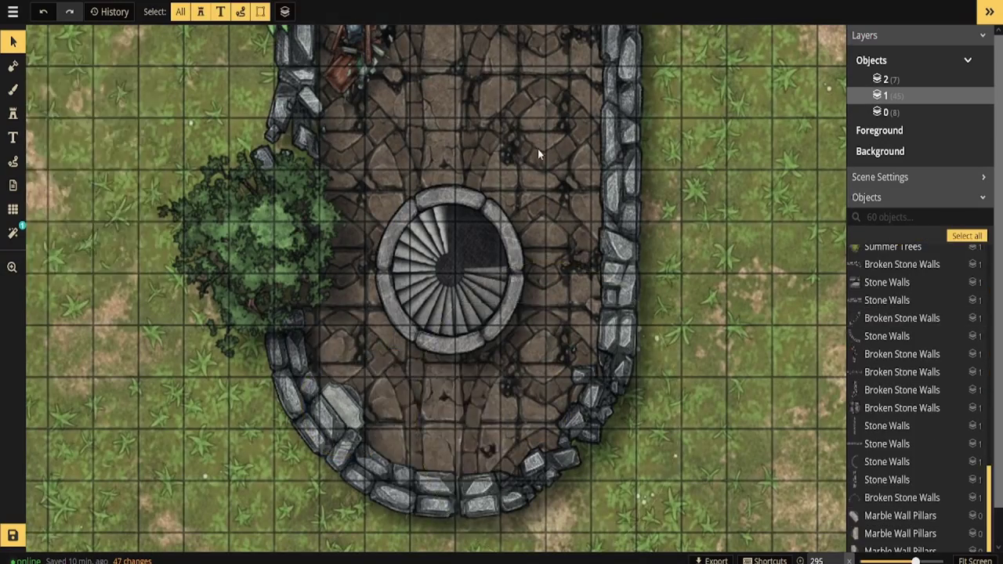
# Step: Rotate the south-east transept pillar to 183 degrees, set it against the wall and move it down a layer
pyautogui.moveTo(535, 123); pyautogui.dragTo(453, 530)
pyautogui.click(578, 312)
pyautogui.moveTo(592, 350); pyautogui.dragTo(597, 352)
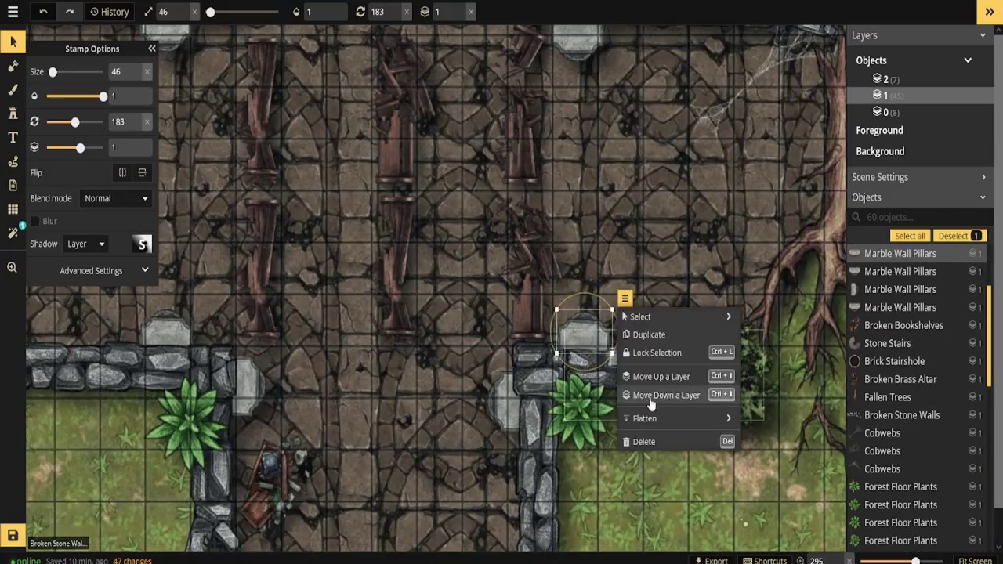
pyautogui.click(625, 295)
pyautogui.click(644, 393)
# Step: Move the nave-side pillar at the crossing's north-west corner down a layer
pyautogui.moveTo(470, 157); pyautogui.dragTo(476, 398)
pyautogui.click(463, 211)
pyautogui.click(259, 212)
pyautogui.click(288, 170)
pyautogui.click(309, 268)
# Step: Rotate the north-east nave pillar to about 93 degrees, set it against the wall and move it down a layer
pyautogui.click(462, 129)
pyautogui.click(486, 205)
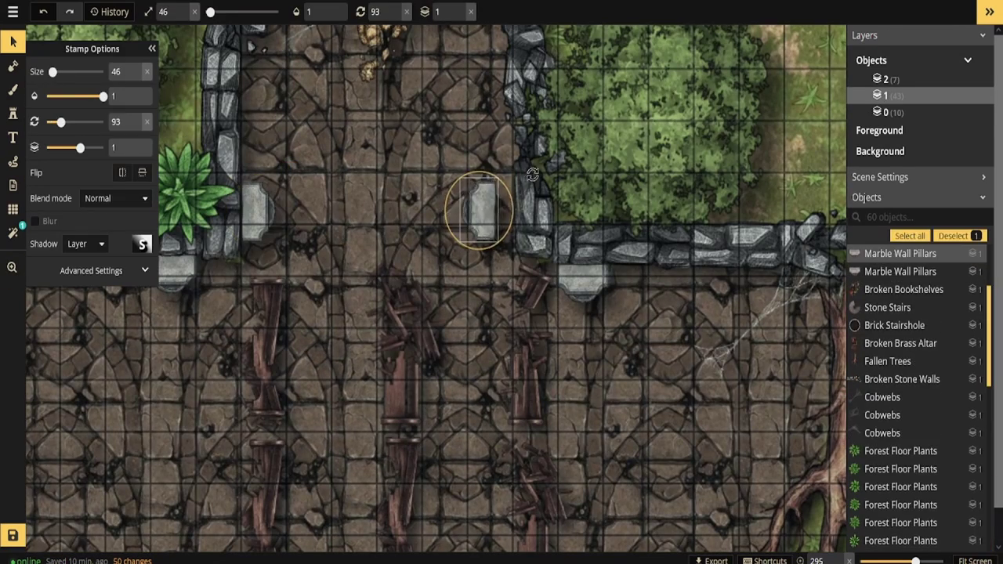
pyautogui.moveTo(498, 207); pyautogui.dragTo(495, 208)
pyautogui.click(533, 168)
pyautogui.click(557, 267)
# Step: Adjust the rotation of the north-east transept pillar and move it down a layer
pyautogui.click(572, 277)
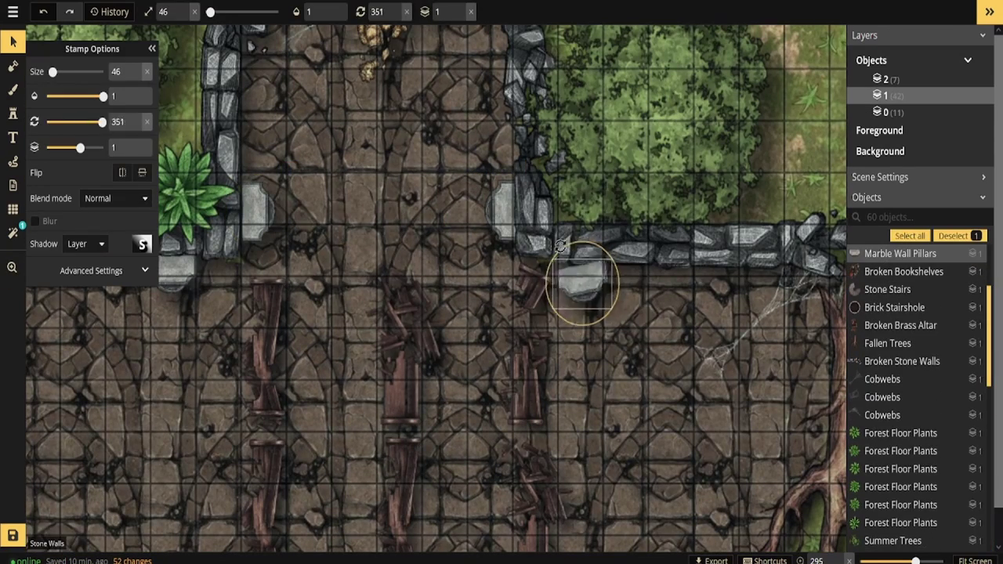
pyautogui.rightClick(580, 272)
pyautogui.click(639, 340)
# Step: Move the Brick Stairshole around the spiral stairs down a layer
pyautogui.scroll(-5, 470, 390)
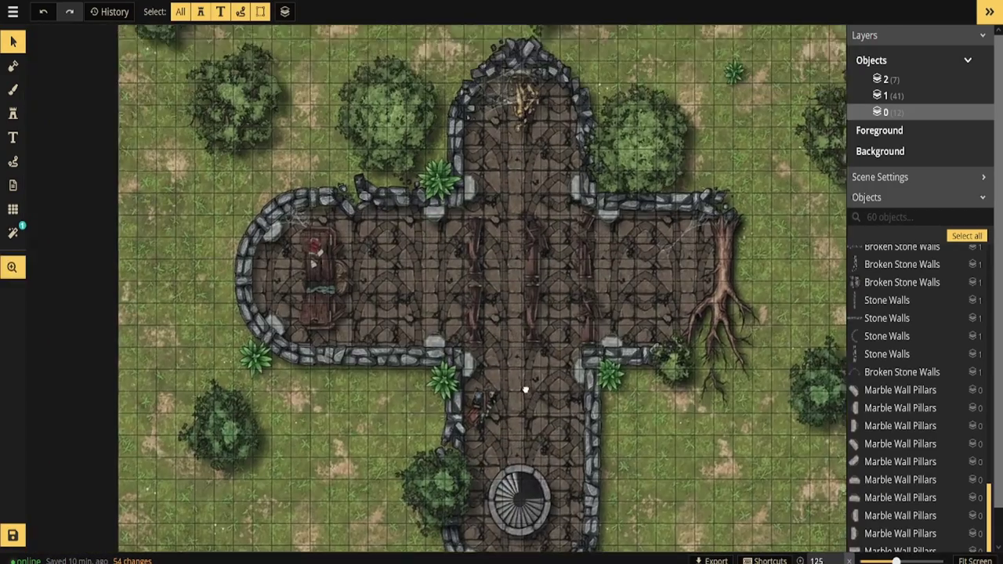
pyautogui.moveTo(525, 389); pyautogui.dragTo(535, 359)
pyautogui.click(535, 447)
pyautogui.click(572, 420)
pyautogui.click(609, 356)
pyautogui.click(553, 398)
# Step: Move the statue in the north apse down to layer -1
pyautogui.scroll(-1, 527, 286)
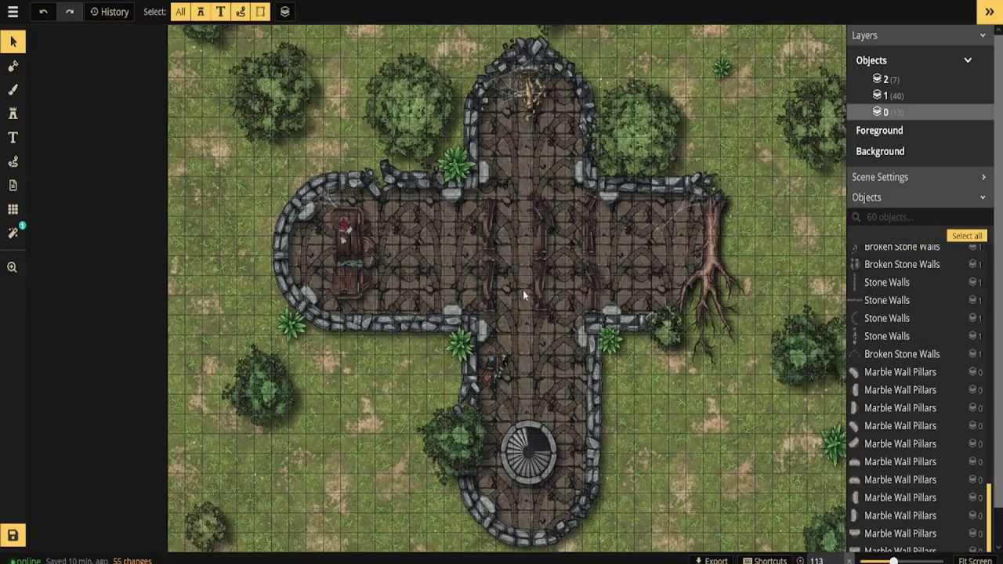
pyautogui.moveTo(509, 64); pyautogui.dragTo(536, 115)
pyautogui.rightClick(534, 115)
pyautogui.click(604, 148)
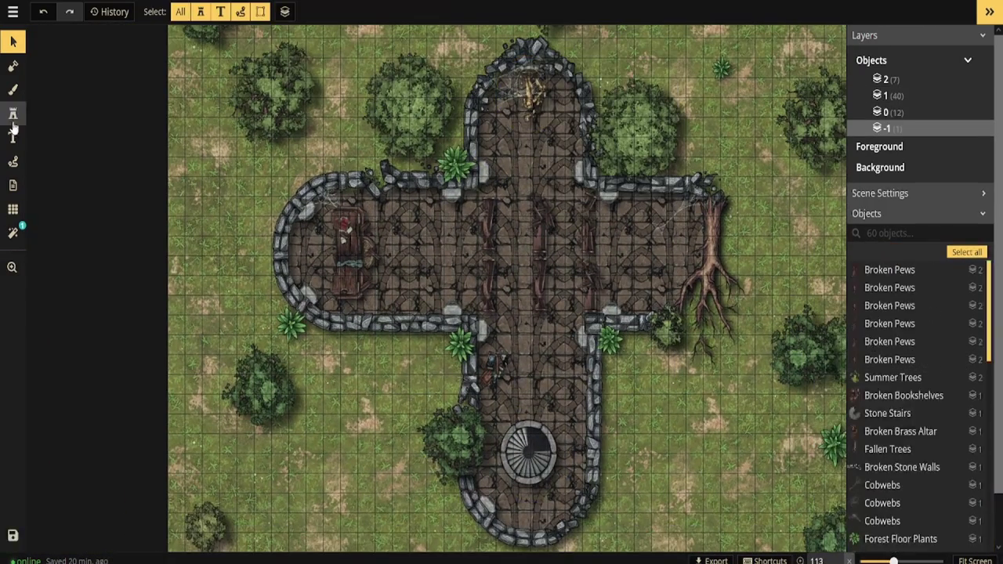
# Step: Filter the stamp catalog by #foliage and choose the leafy hanging vine set from the Farmstead group
pyautogui.click(13, 118)
pyautogui.click(59, 100)
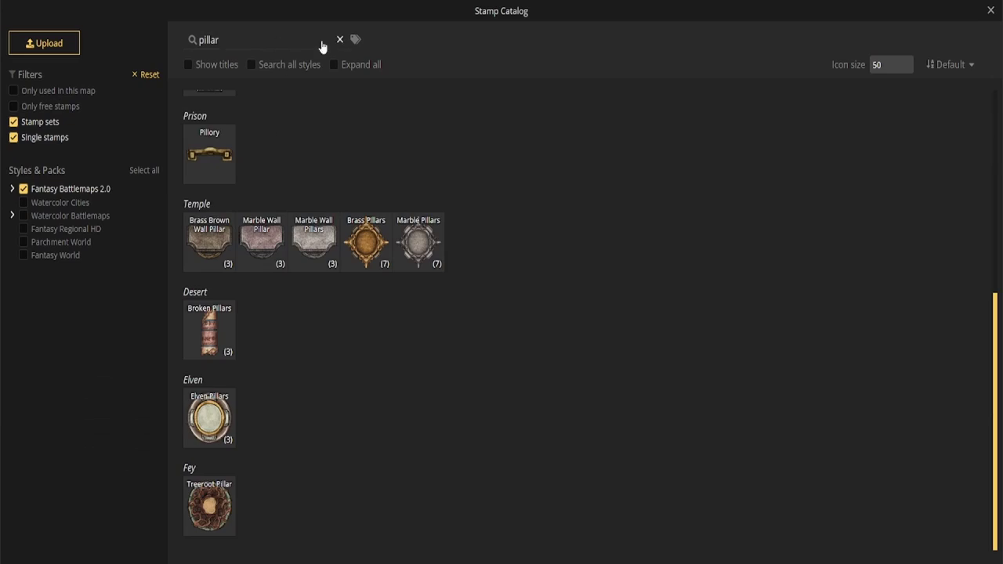
pyautogui.click(339, 39)
pyautogui.write('#foliage')
pyautogui.press('Return')
pyautogui.scroll(-10, 590, 264)
pyautogui.click(210, 181)
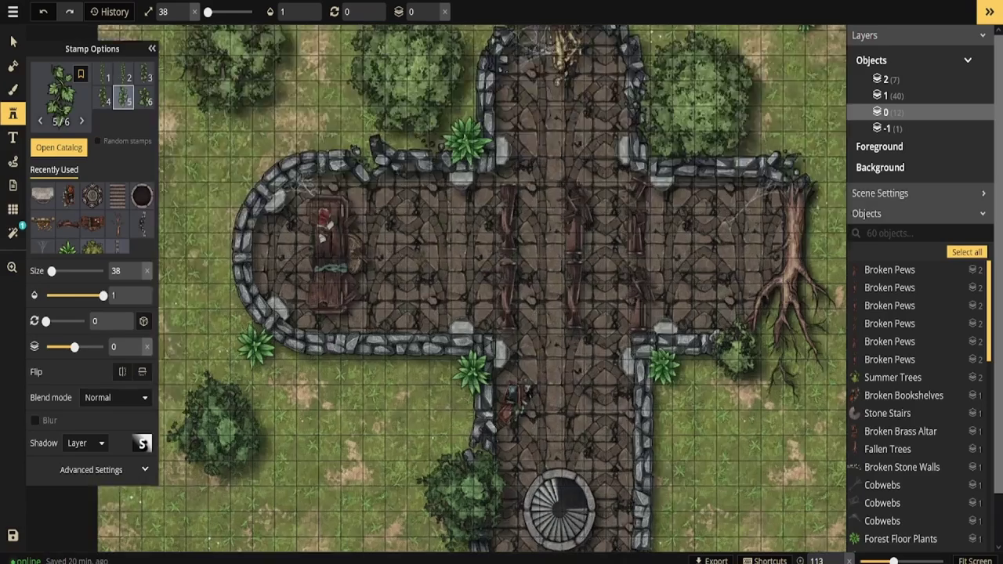
# Step: Place leafy vines at size 38 on layer 0 along the nave's west wall near the marble pillars
pyautogui.scroll(4, 450, 210)
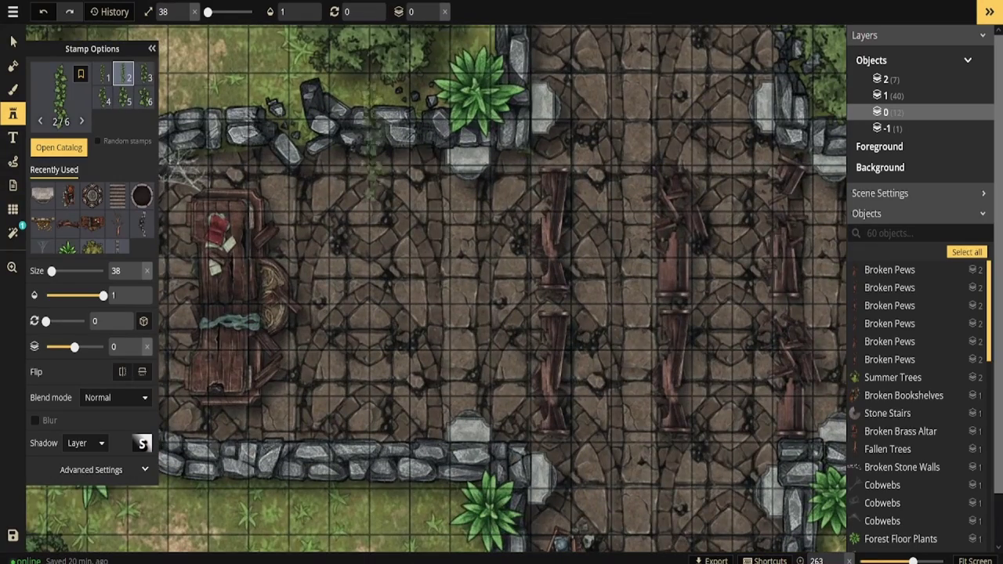
pyautogui.scroll(-1, 435, 140)
pyautogui.click(533, 92)
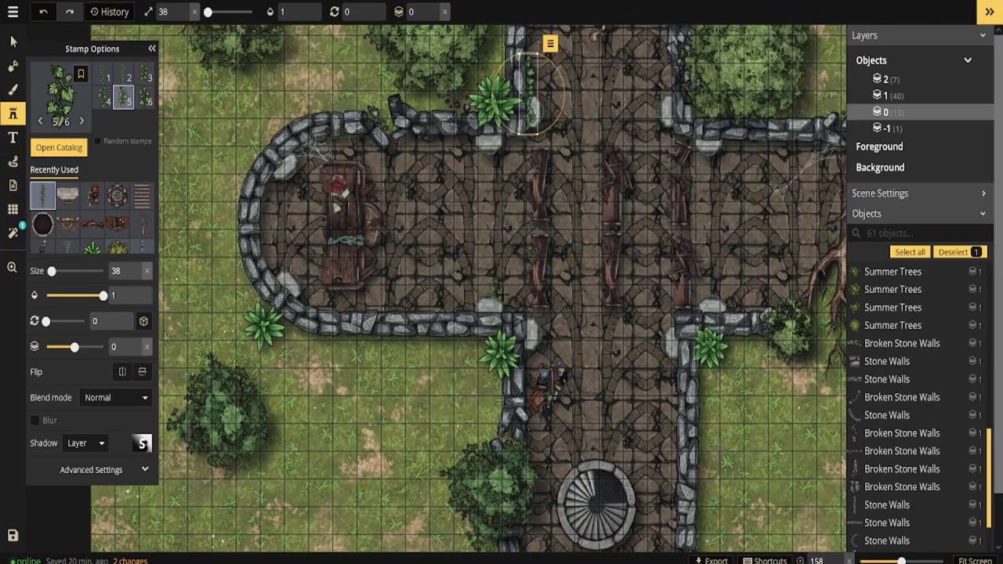
pyautogui.scroll(2, 316, 233)
# Step: Browse the foliage stamps and choose the eight-variant green vine set from the Forest group
pyautogui.click(69, 104)
pyautogui.scroll(-3, 322, 262)
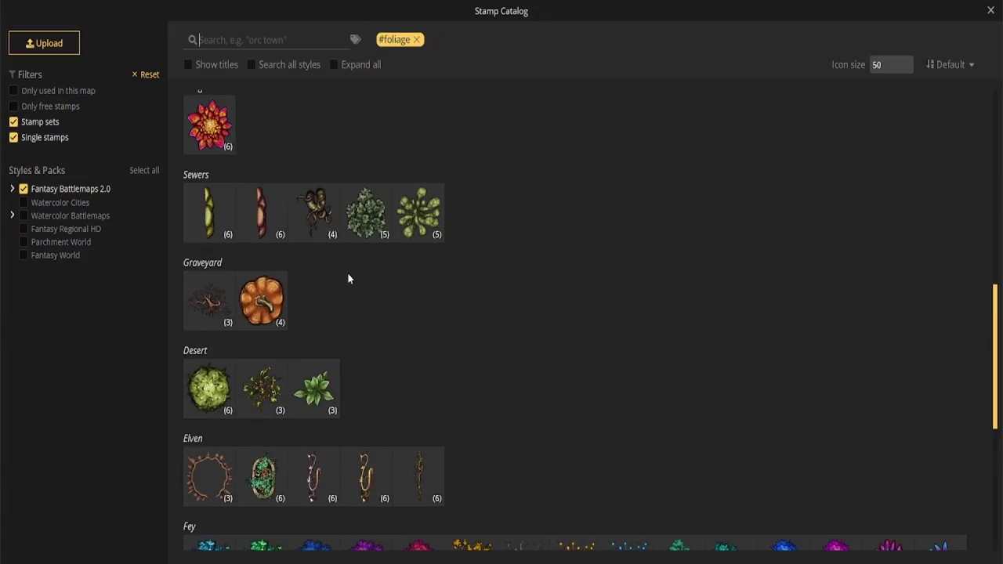
pyautogui.scroll(-4, 436, 313)
pyautogui.scroll(15, 577, 427)
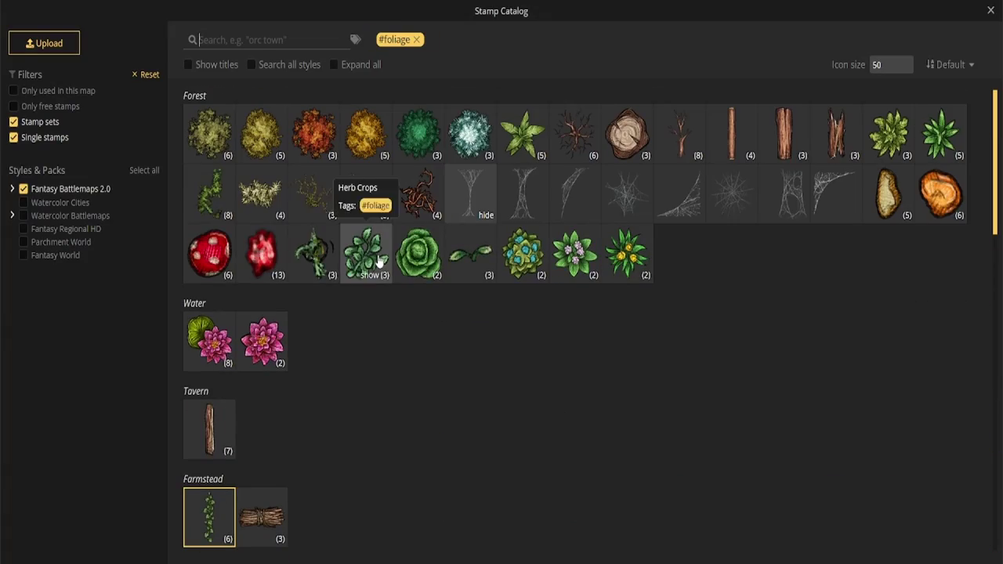
pyautogui.click(207, 193)
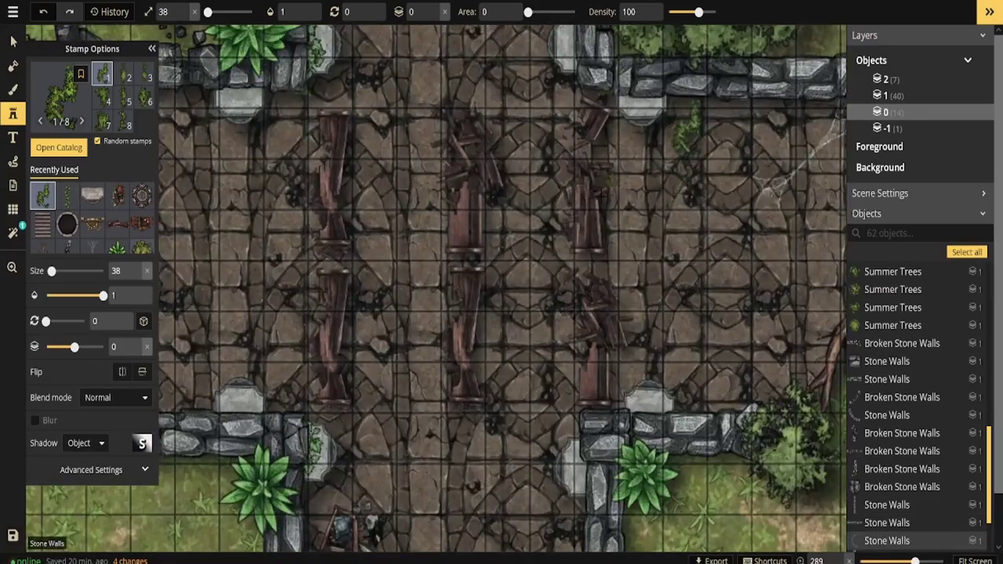
# Step: Place green vine stamps at size 38 on layer 0 around the walls and broken pews
pyautogui.scroll(-2, 502, 237)
pyautogui.click(502, 245)
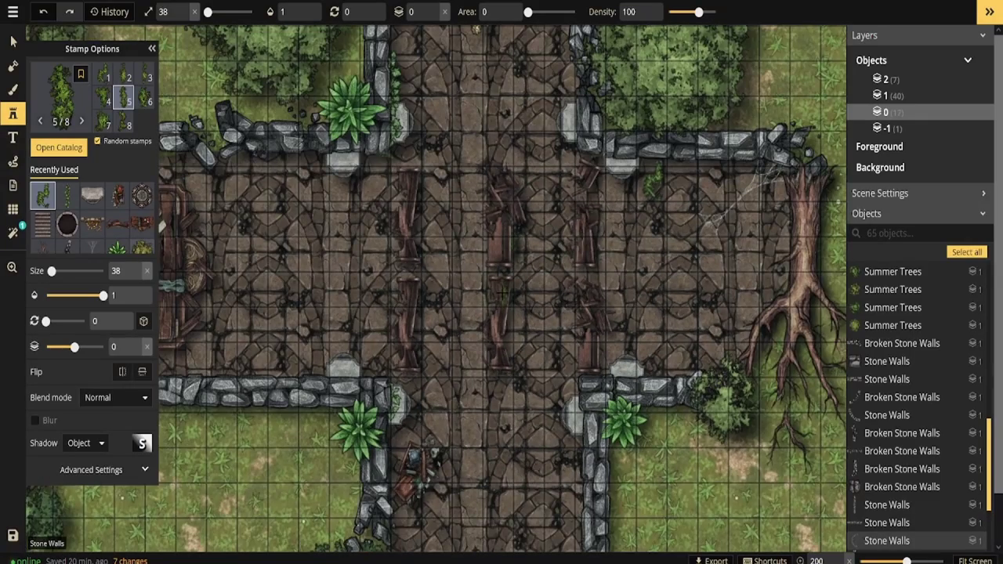
pyautogui.click(404, 303)
pyautogui.scroll(-2, 331, 237)
# Step: Raise the vine stamps to layers 1 and 2 and place more over the middle and eastern pews and beside the altar
pyautogui.click(435, 8)
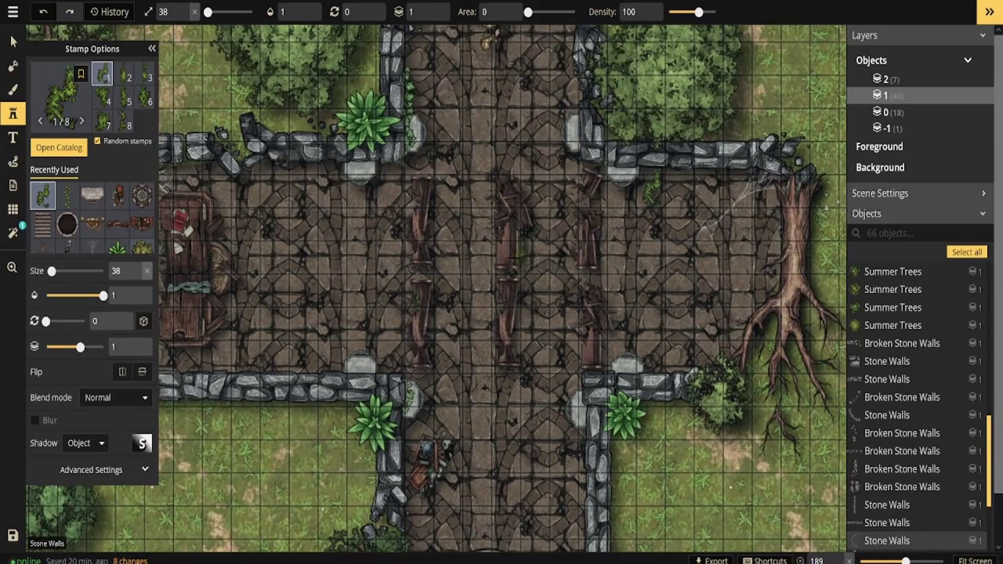
pyautogui.click(407, 28)
pyautogui.click(511, 251)
pyautogui.scroll(1, 607, 364)
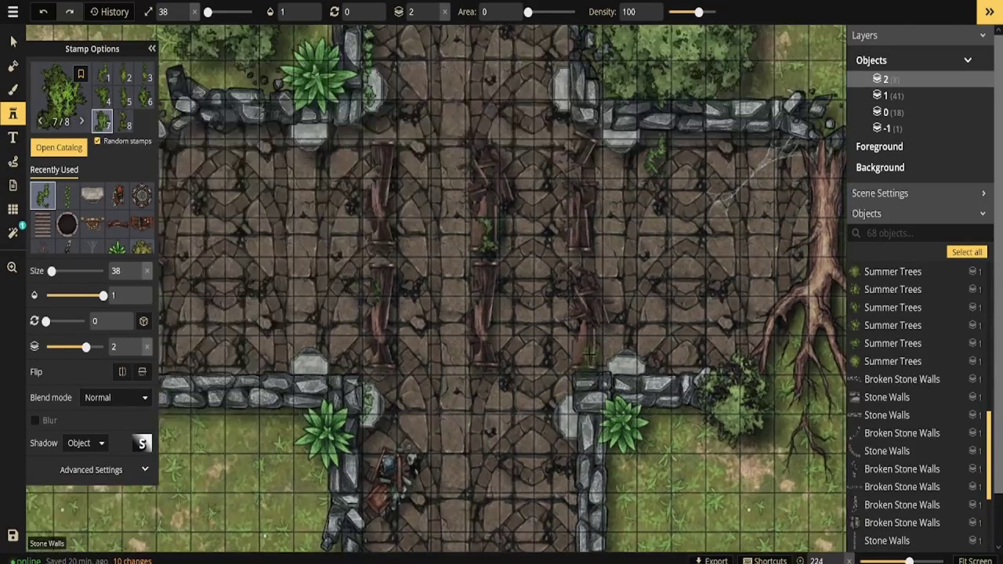
pyautogui.click(588, 357)
pyautogui.scroll(-2, 457, 379)
pyautogui.click(228, 283)
# Step: Replace the #foliage filter in the stamp catalog with a #broken search and choose the Broken Stained Glass stamp from the Temple group
pyautogui.click(61, 98)
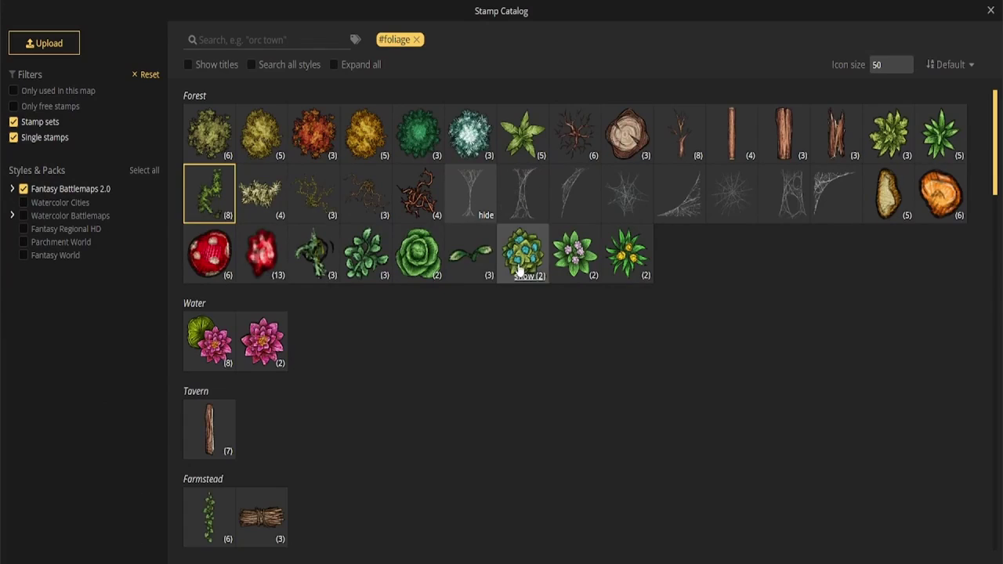
pyautogui.scroll(-4, 425, 325)
pyautogui.scroll(4, 272, 329)
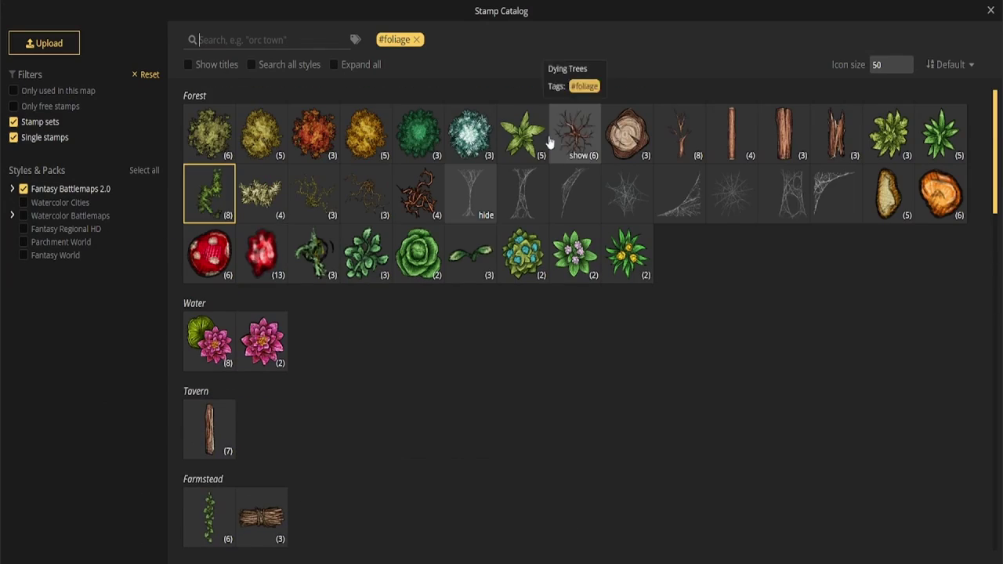
pyautogui.scroll(-10, 689, 331)
pyautogui.scroll(6, 661, 351)
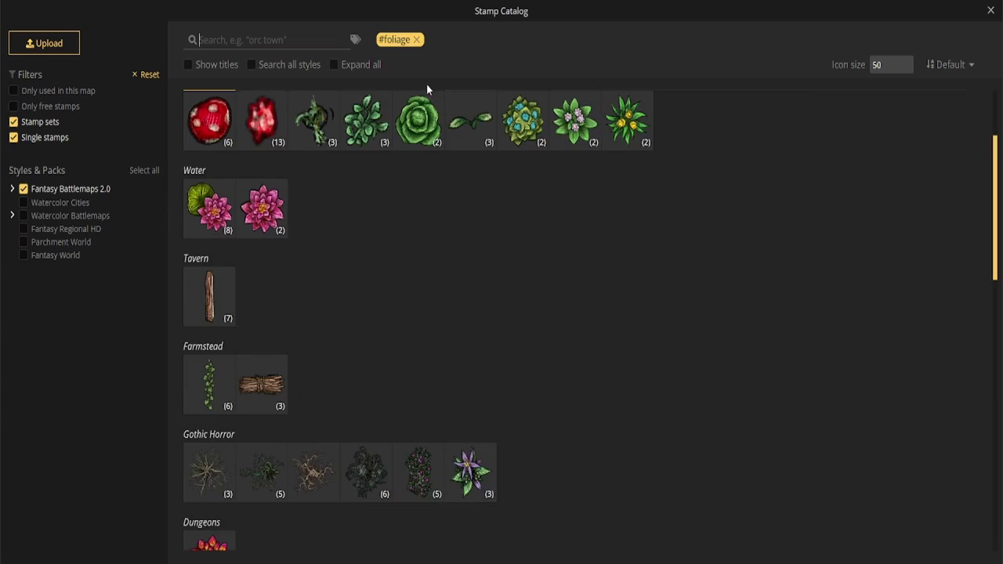
pyautogui.click(417, 40)
pyautogui.scroll(2, 418, 126)
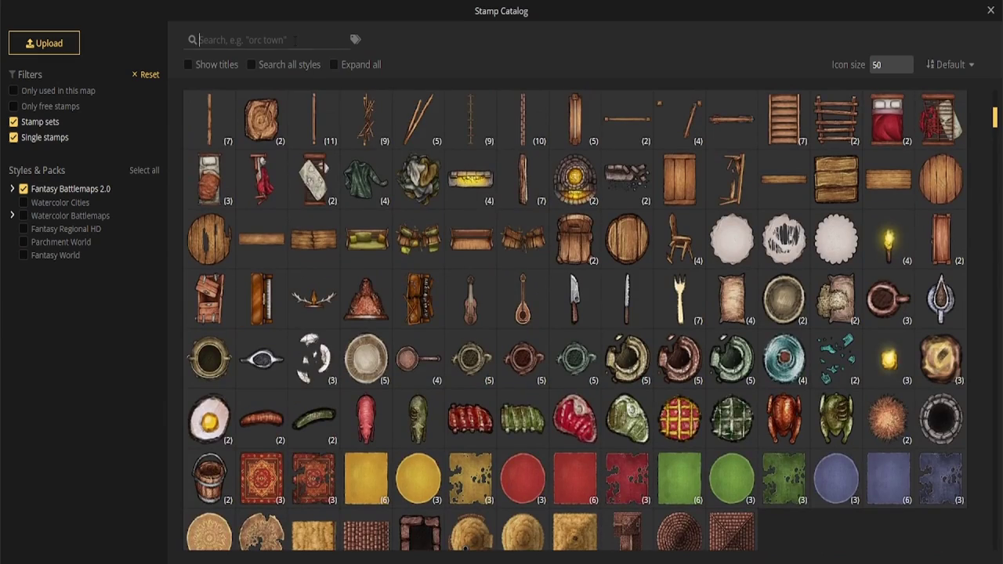
pyautogui.write('#broken')
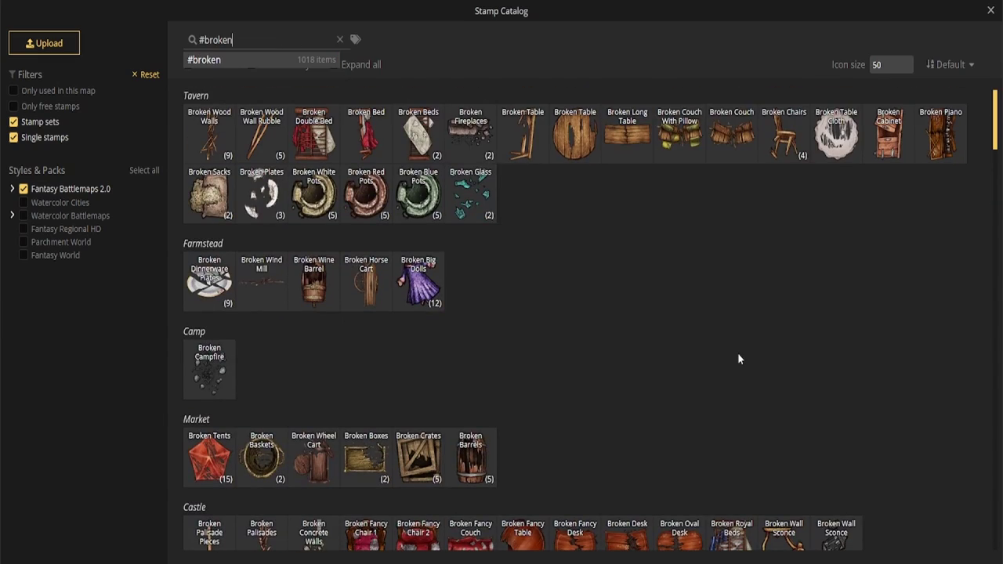
pyautogui.scroll(-10, 696, 343)
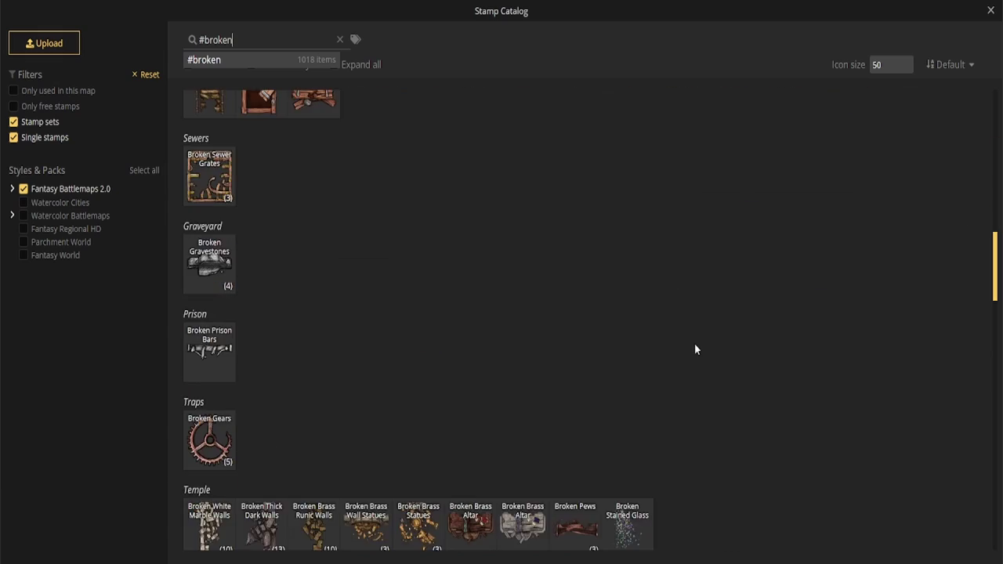
pyautogui.click(627, 291)
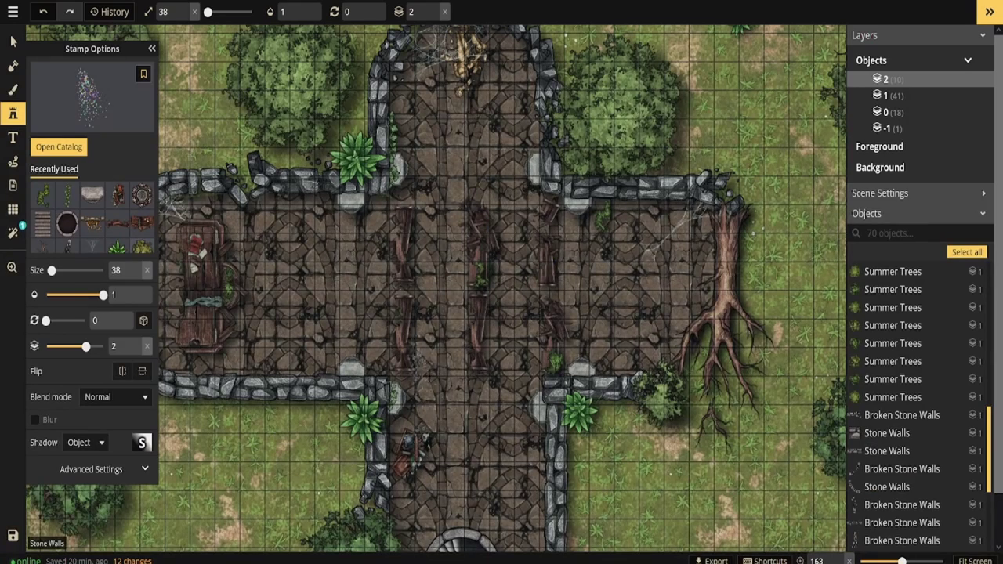
# Step: Browse the #broken stamps, choose Broken Campfire from the Camp group and place it at size 38 on layer 2 in the north apse
pyautogui.click(84, 97)
pyautogui.scroll(-4, 486, 375)
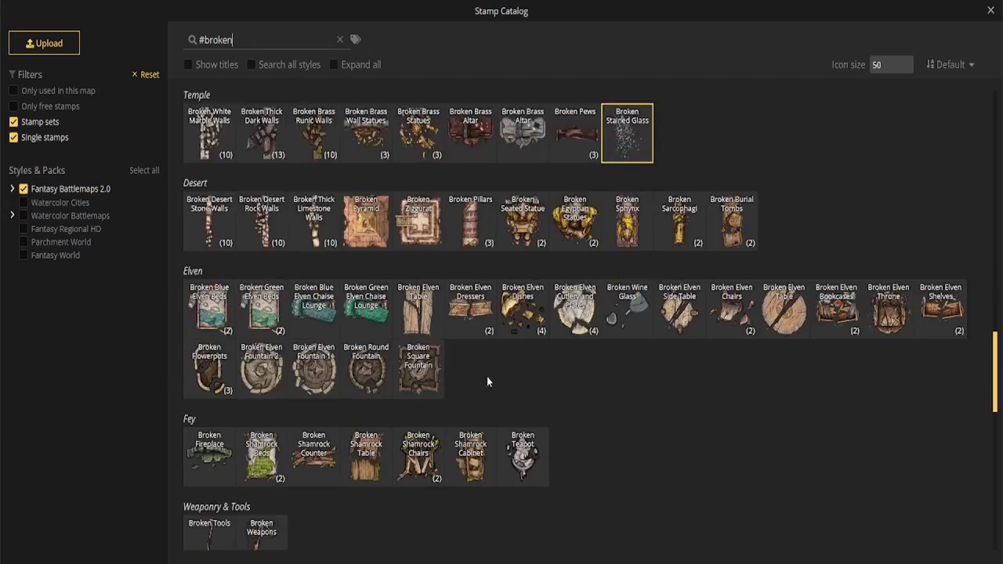
pyautogui.scroll(-3, 479, 396)
pyautogui.scroll(-2, 453, 396)
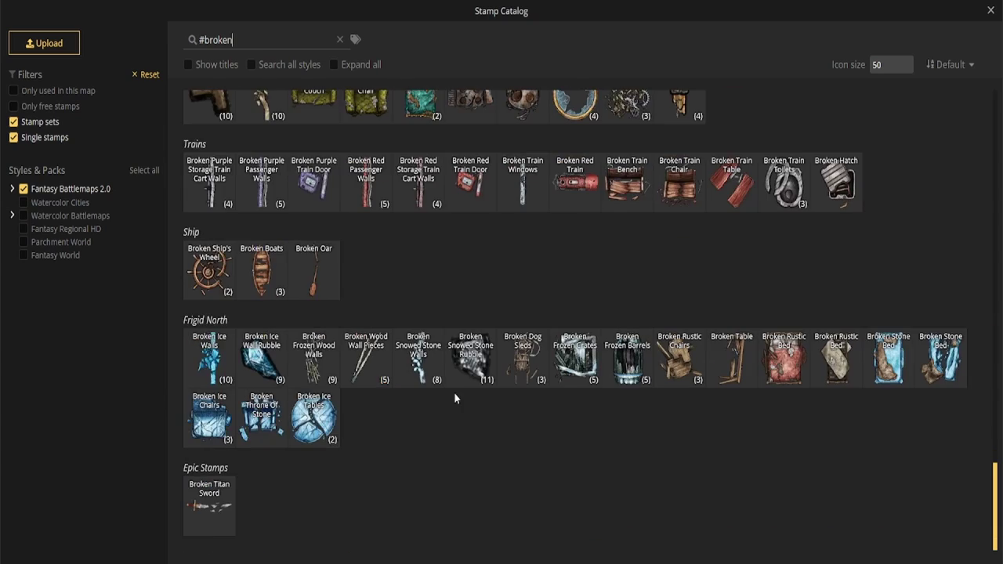
pyautogui.scroll(15, 470, 376)
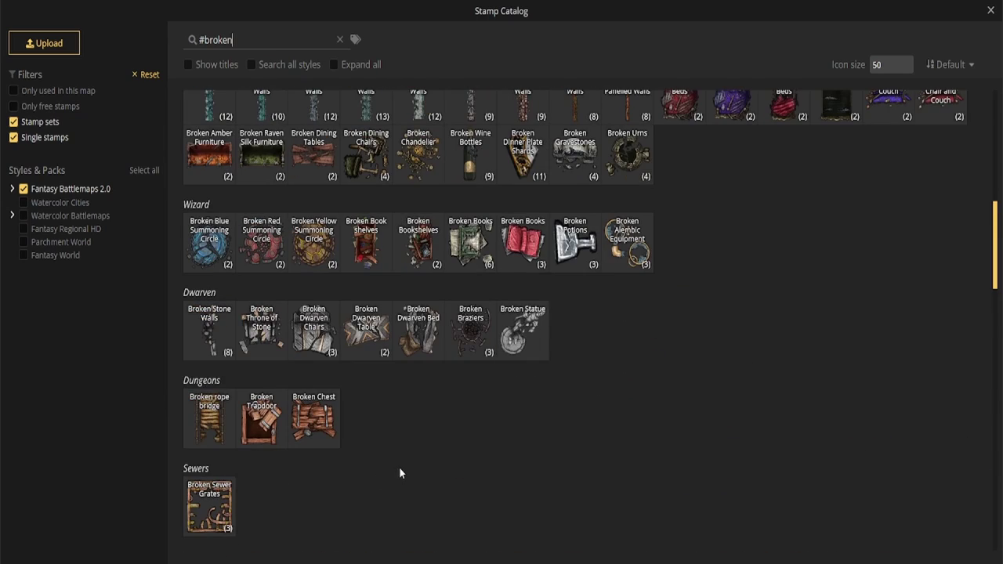
pyautogui.scroll(2, 470, 451)
pyautogui.scroll(5, 688, 410)
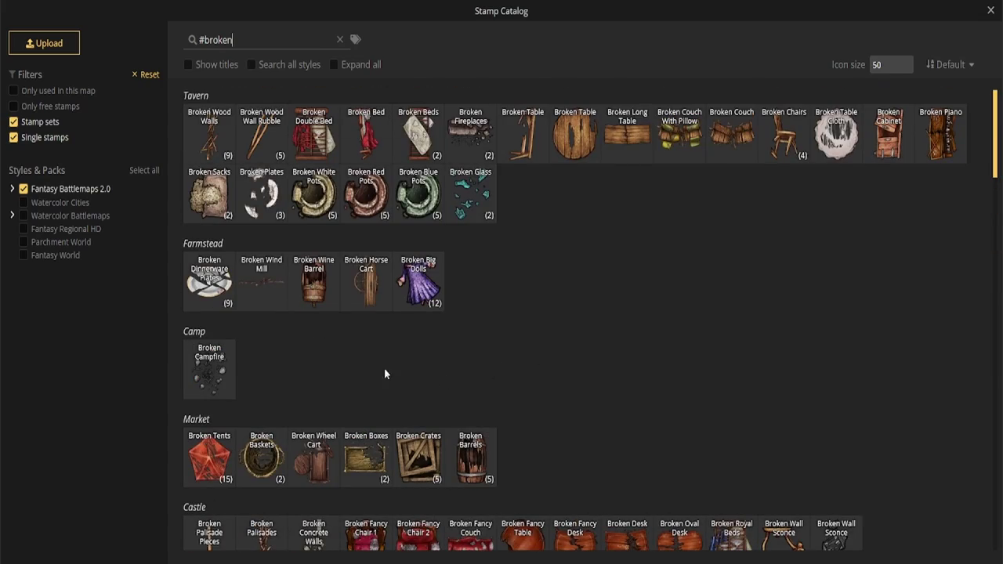
pyautogui.click(211, 368)
# Step: Choose the mossy patch texture from Leaves and Flowers Textures and paint it around the spiral stairs at size 20 and softness 1
pyautogui.click(13, 88)
pyautogui.click(59, 156)
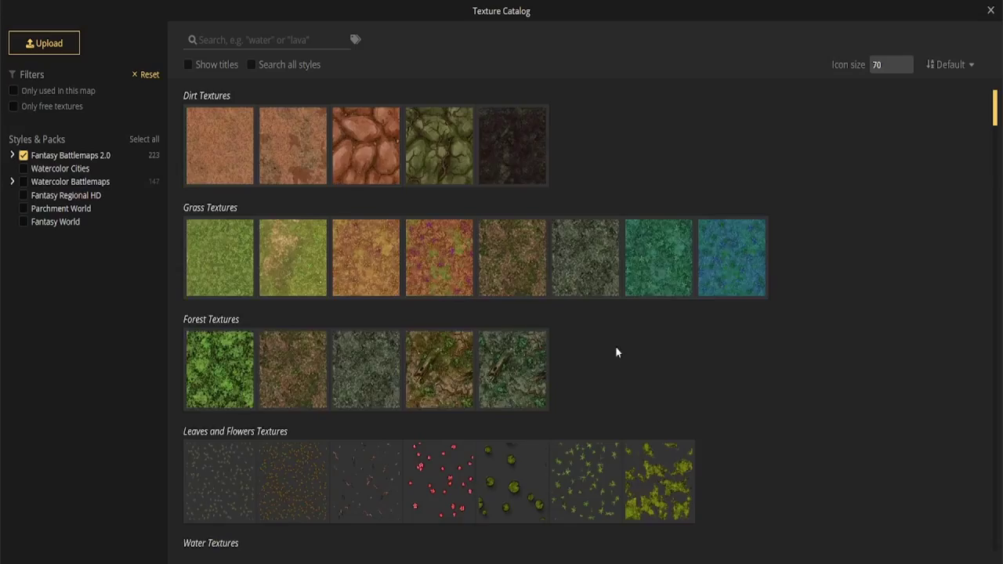
pyautogui.scroll(6, 627, 334)
pyautogui.click(645, 409)
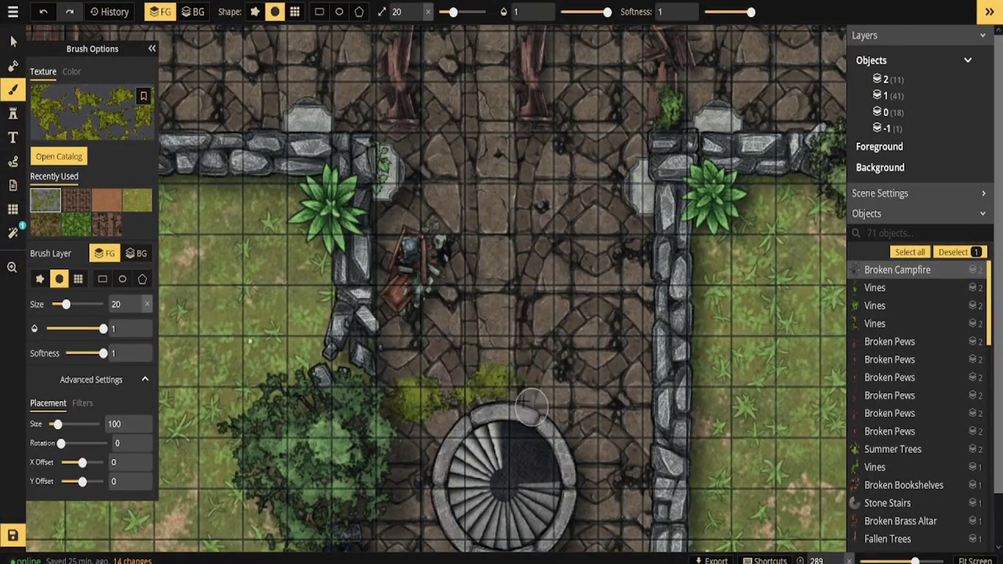
pyautogui.scroll(-3, 556, 508)
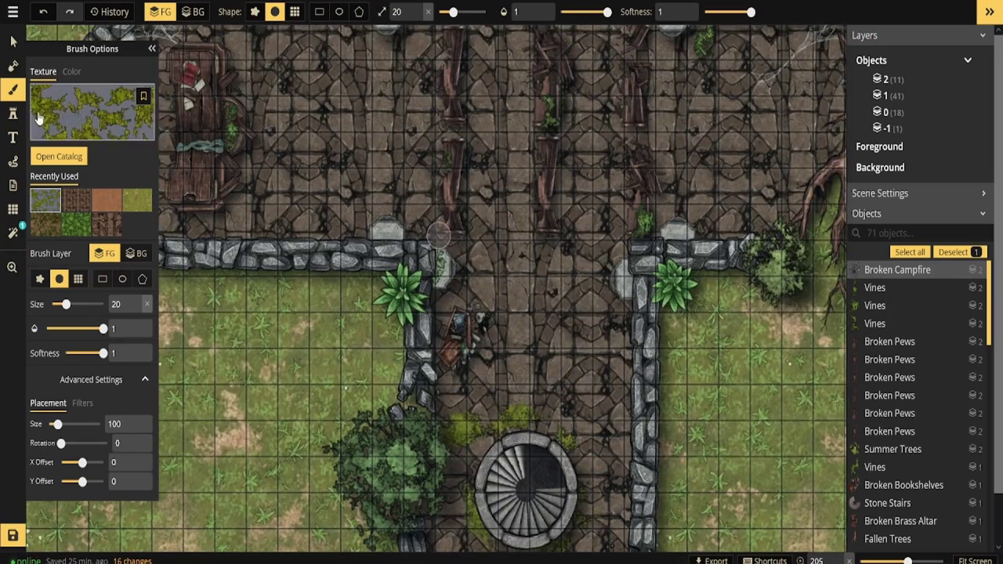
# Step: Choose the ornate blue marble Gothic Horror texture and recolor it green with hue -82, saturation 164, brightness 111 and contrast 103
pyautogui.click(91, 112)
pyautogui.scroll(-5, 650, 323)
pyautogui.scroll(10, 650, 316)
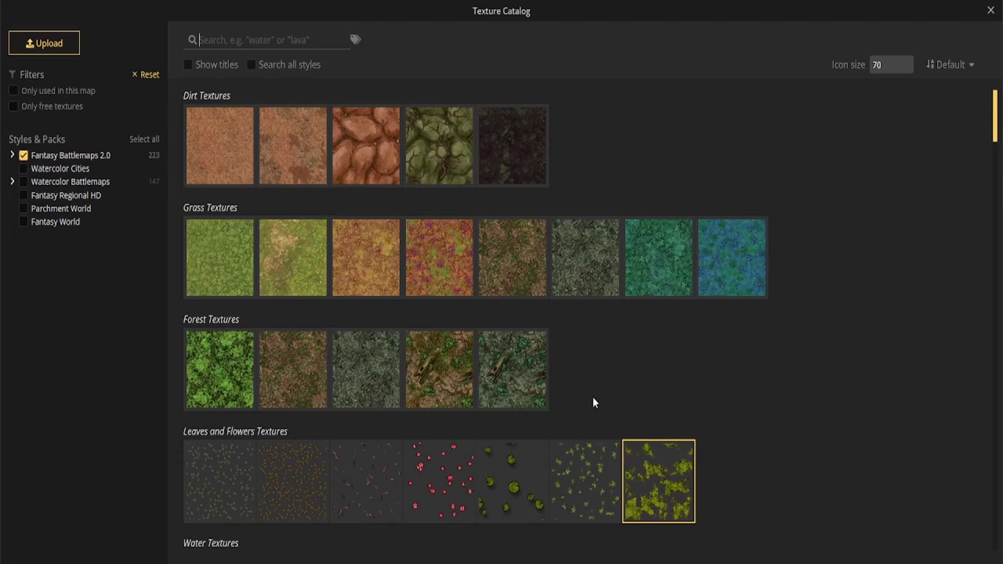
pyautogui.scroll(-15, 593, 395)
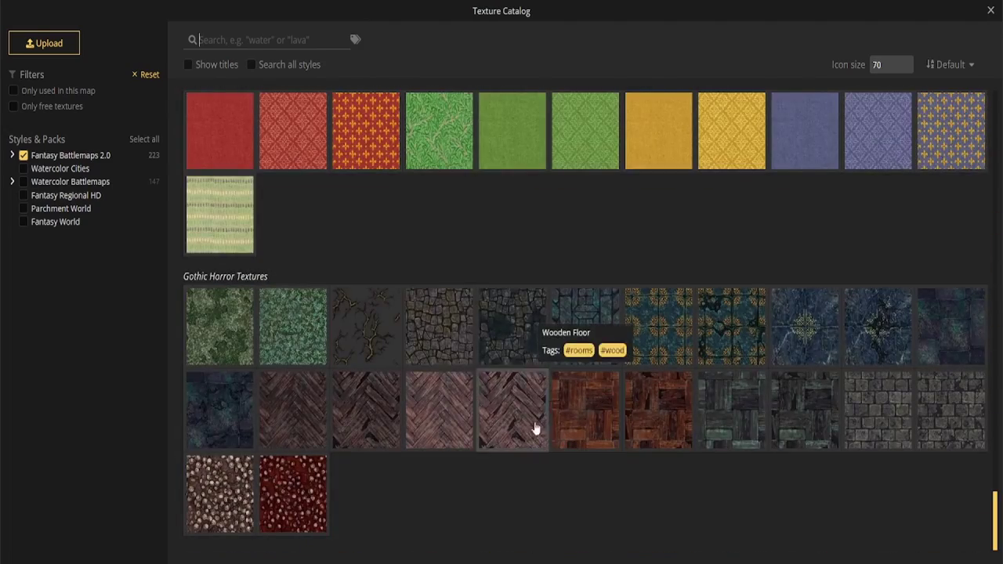
pyautogui.click(795, 340)
pyautogui.moveTo(527, 293)
pyautogui.mouseDown()
pyautogui.moveTo(506, 196)
pyautogui.moveTo(480, 153)
pyautogui.mouseUp()
pyautogui.scroll(-3, 313, 98)
pyautogui.moveTo(77, 424); pyautogui.dragTo(78, 424)
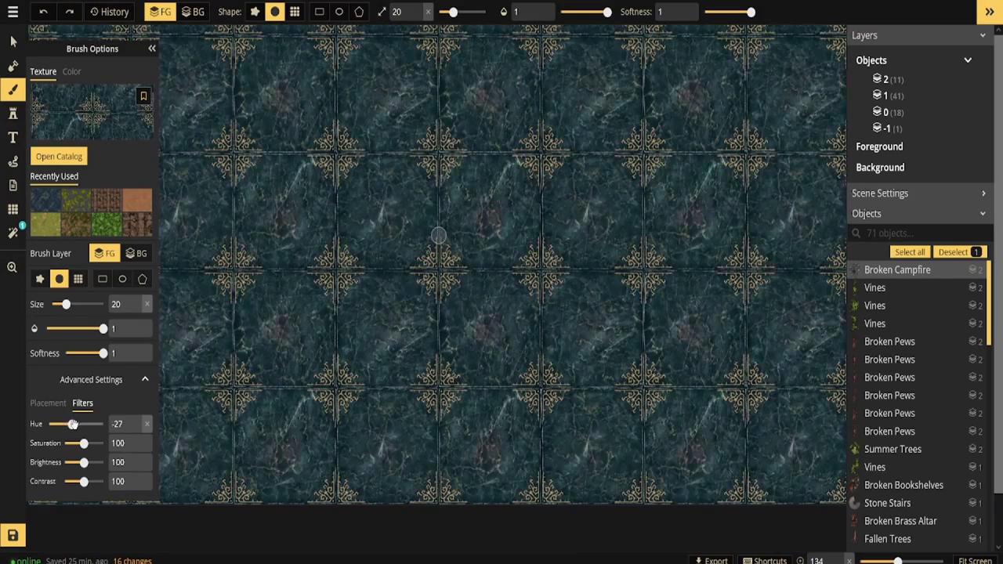
pyautogui.moveTo(92, 463); pyautogui.dragTo(88, 481)
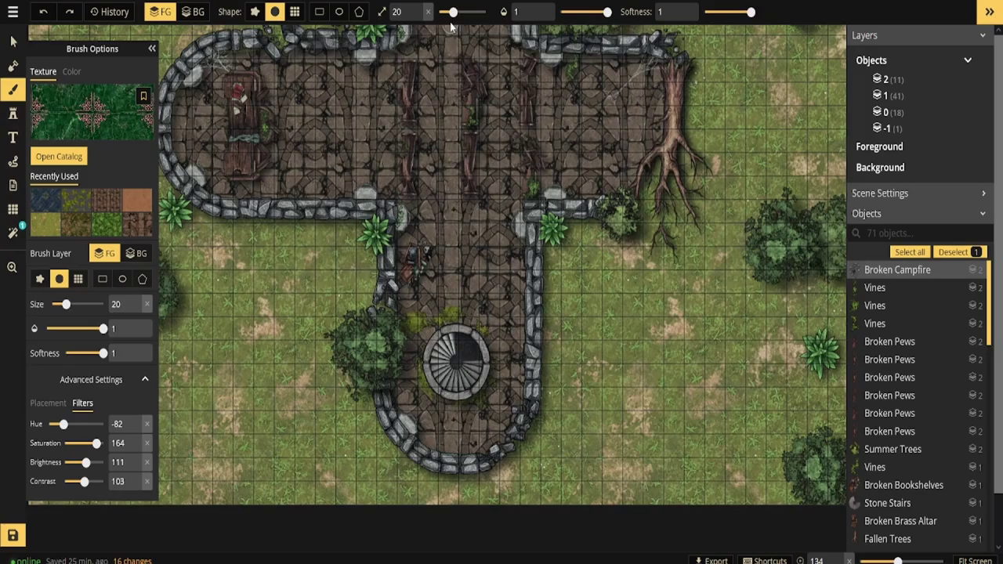
# Step: Set the brush to size 200 and softness 0, and try painting the green marble texture over the church crossing
pyautogui.moveTo(453, 12); pyautogui.dragTo(486, 12)
pyautogui.moveTo(750, 12); pyautogui.dragTo(703, 13)
pyautogui.moveTo(480, 149); pyautogui.dragTo(462, 147)
pyautogui.scroll(-3, 462, 147)
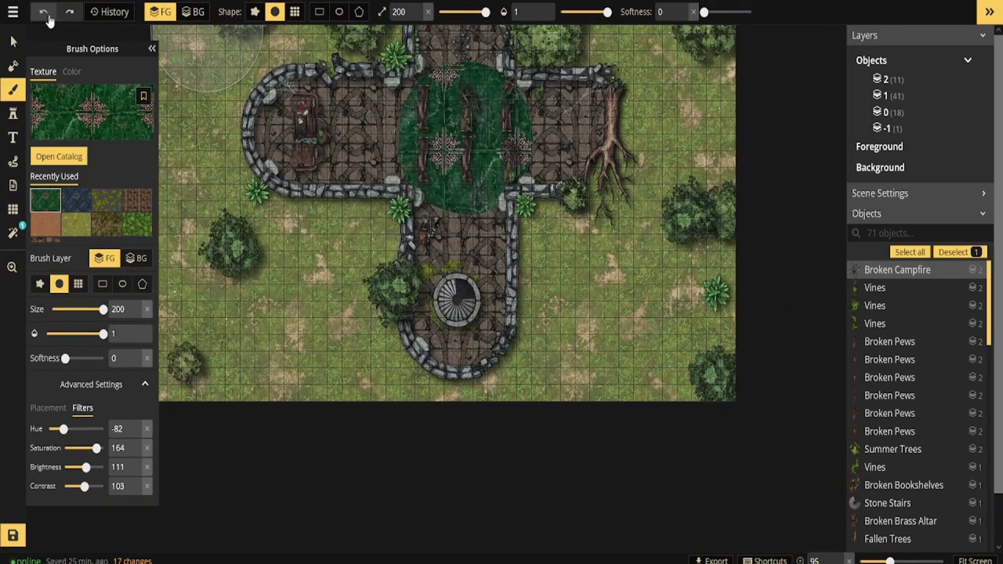
pyautogui.click(45, 14)
# Step: Set the marble texture's placement size to 55.08 and try painting it over the crossing and west wing
pyautogui.click(49, 408)
pyautogui.moveTo(57, 428); pyautogui.dragTo(54, 428)
pyautogui.moveTo(481, 132); pyautogui.dragTo(314, 135)
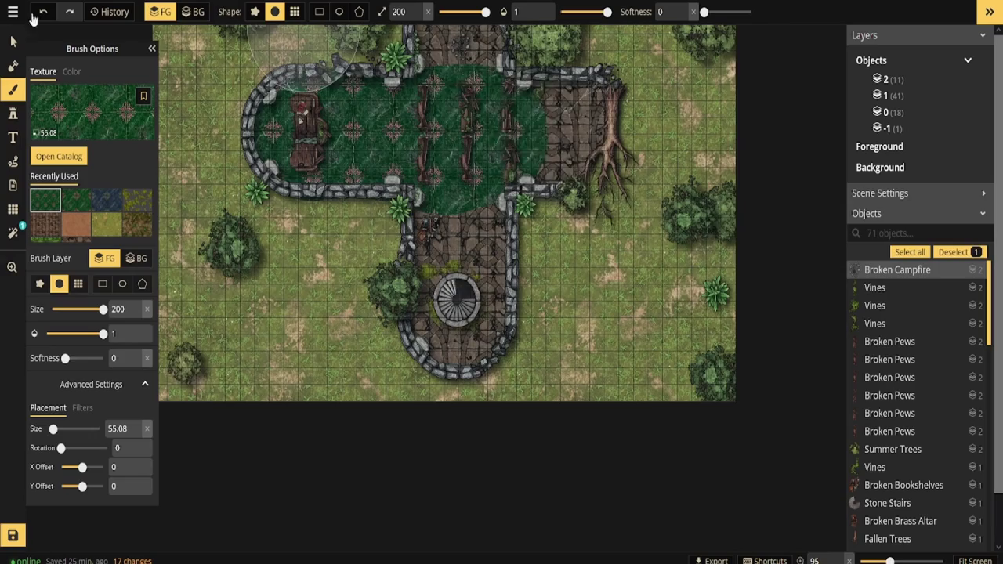
pyautogui.click(43, 13)
# Step: Set the brush size to 92 and paint the green marble over the church's entire floor
pyautogui.scroll(-1, 504, 116)
pyautogui.moveTo(504, 116); pyautogui.dragTo(558, 275)
pyautogui.scroll(3, 559, 276)
pyautogui.moveTo(486, 12); pyautogui.dragTo(473, 12)
pyautogui.moveTo(496, 167)
pyautogui.mouseDown()
pyautogui.moveTo(487, 138)
pyautogui.moveTo(513, 203)
pyautogui.moveTo(439, 282)
pyautogui.moveTo(298, 270)
pyautogui.moveTo(440, 324)
pyautogui.moveTo(266, 302)
pyautogui.moveTo(324, 323)
pyautogui.moveTo(647, 278)
pyautogui.mouseUp()
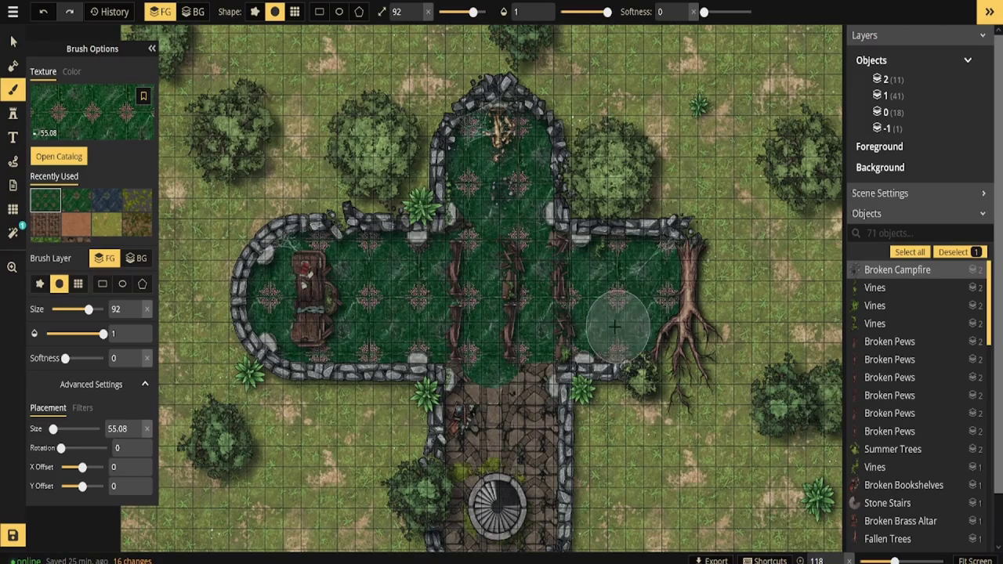
pyautogui.moveTo(561, 341); pyautogui.dragTo(494, 490)
pyautogui.scroll(-5, 509, 502)
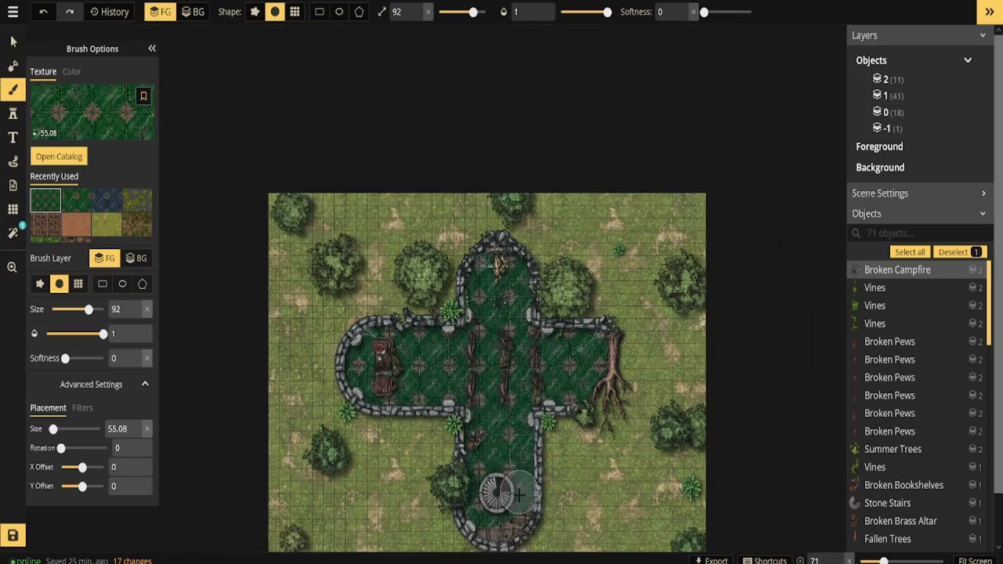
pyautogui.scroll(6, 505, 438)
# Step: Reuse the mossy patch texture and paint it around the spiral stairs with a size 29 brush at softness 1
pyautogui.click(90, 234)
pyautogui.scroll(-3, 485, 463)
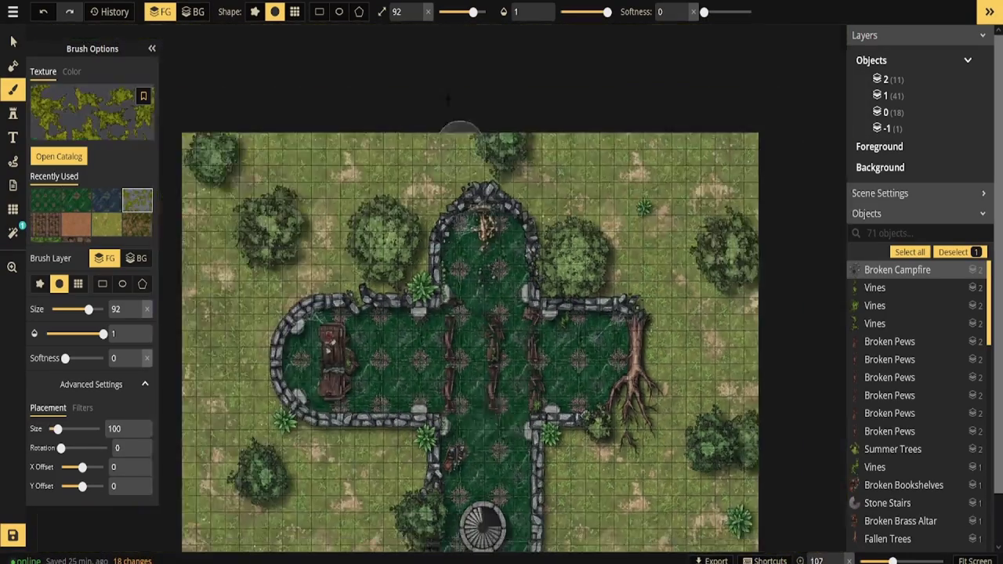
pyautogui.scroll(6, 507, 499)
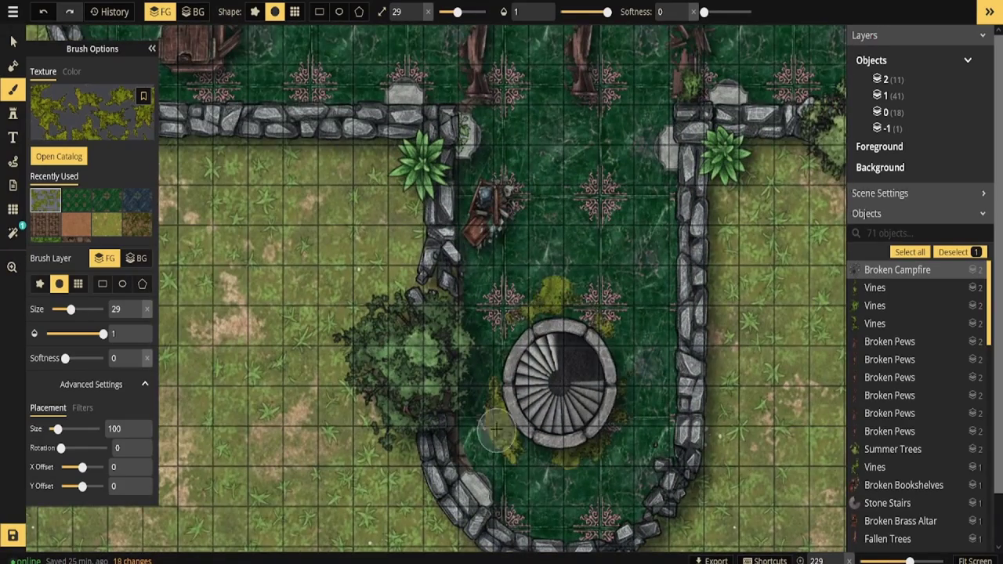
pyautogui.hotkey('ctrl', 'z')
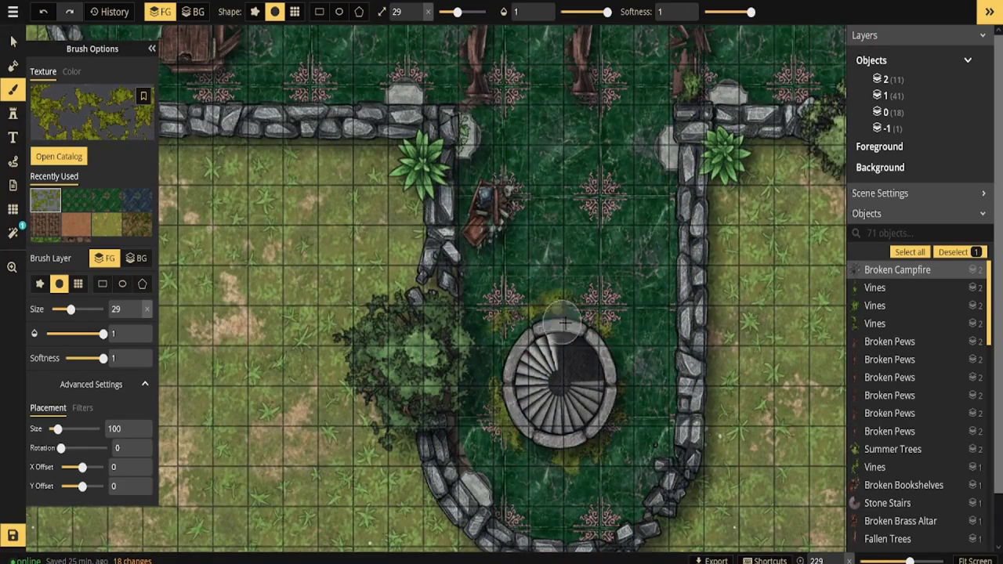
pyautogui.click(593, 329)
# Step: Choose the scattered stones texture from the catalog and paint rubble over the north apse floor
pyautogui.scroll(-3, 601, 338)
pyautogui.click(78, 155)
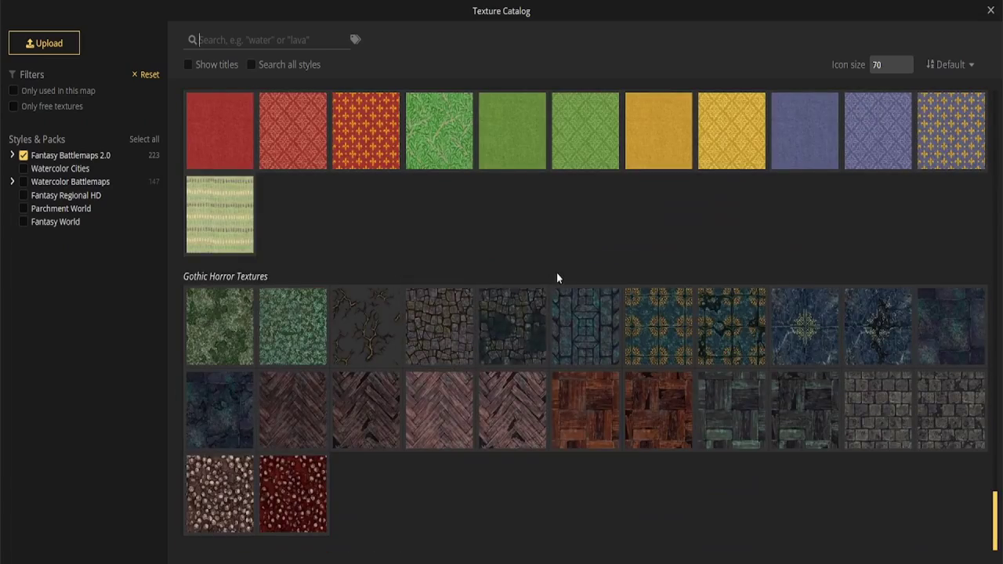
pyautogui.scroll(15, 603, 266)
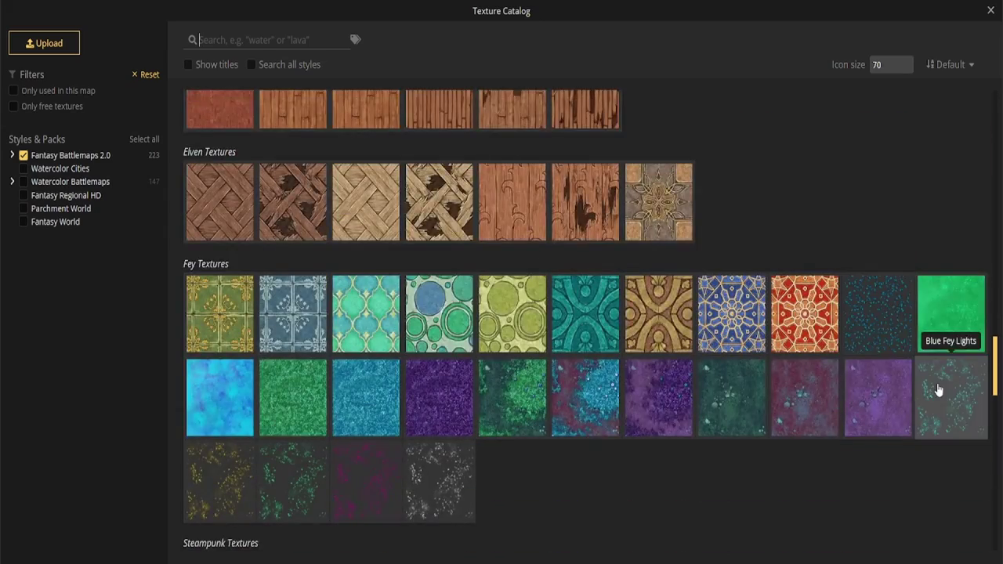
pyautogui.scroll(10, 937, 389)
pyautogui.click(802, 246)
pyautogui.scroll(-2, 628, 202)
pyautogui.scroll(4, 579, 54)
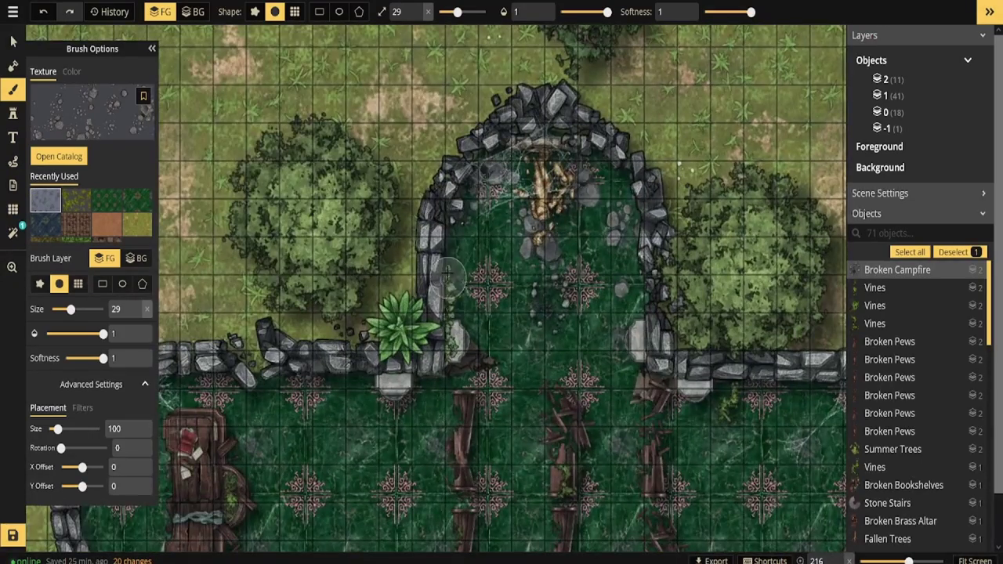
# Step: Choose the cracked ground texture from the catalog and paint cracks across the floor at the north apse's entrance
pyautogui.click(92, 113)
pyautogui.click(665, 356)
pyautogui.moveTo(566, 254); pyautogui.dragTo(573, 280)
pyautogui.moveTo(537, 321); pyautogui.dragTo(549, 324)
pyautogui.scroll(-4, 574, 441)
pyautogui.scroll(4, 717, 475)
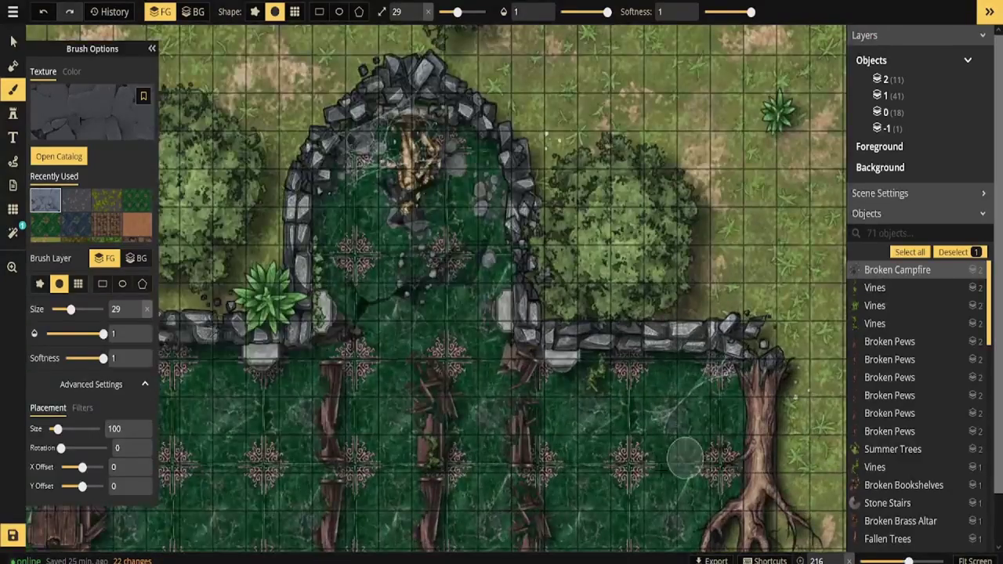
# Step: Set the crack texture's placement size to 44.79 and brush softness to 0.65, and paint cracks on the east wing floor beside the tree roots
pyautogui.moveTo(58, 429); pyautogui.dragTo(52, 428)
pyautogui.moveTo(750, 12); pyautogui.dragTo(735, 14)
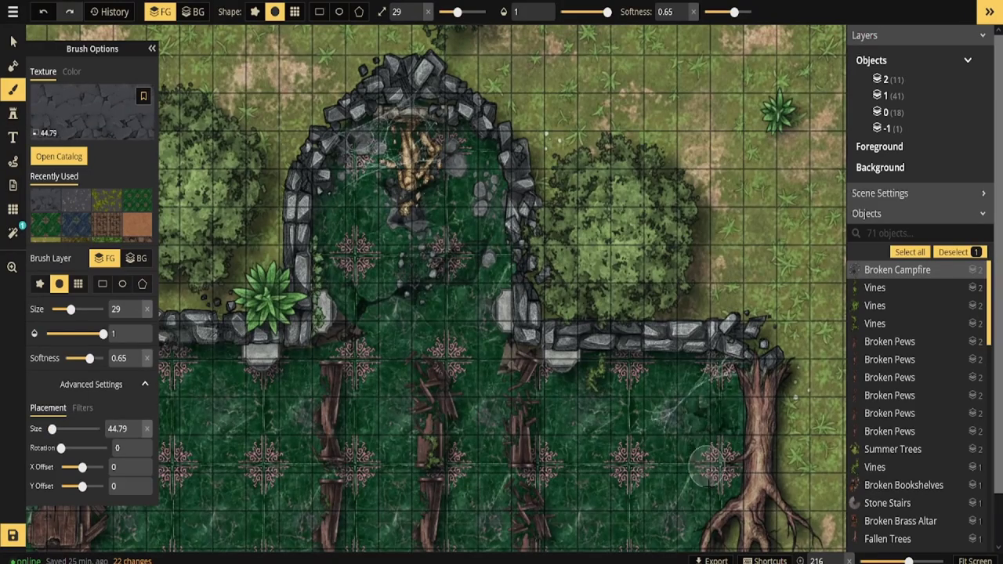
pyautogui.click(695, 485)
pyautogui.scroll(-2, 673, 478)
pyautogui.moveTo(669, 475); pyautogui.dragTo(693, 391)
pyautogui.click(743, 292)
pyautogui.scroll(-2, 530, 424)
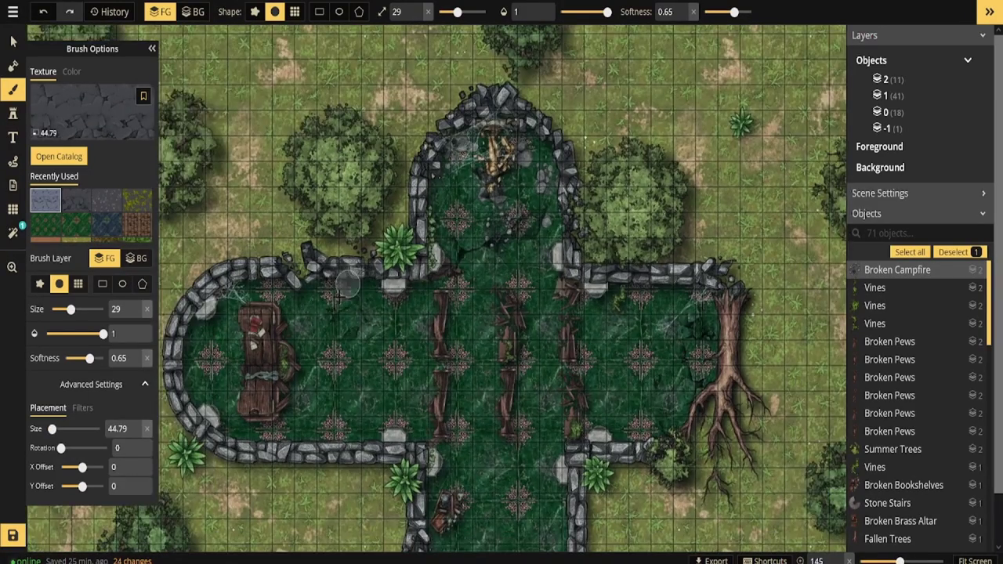
# Step: Paint more floor cracks in the south wing near the spiral stairs
pyautogui.scroll(-1, 427, 470)
pyautogui.scroll(3, 472, 289)
pyautogui.moveTo(430, 529); pyautogui.dragTo(483, 312)
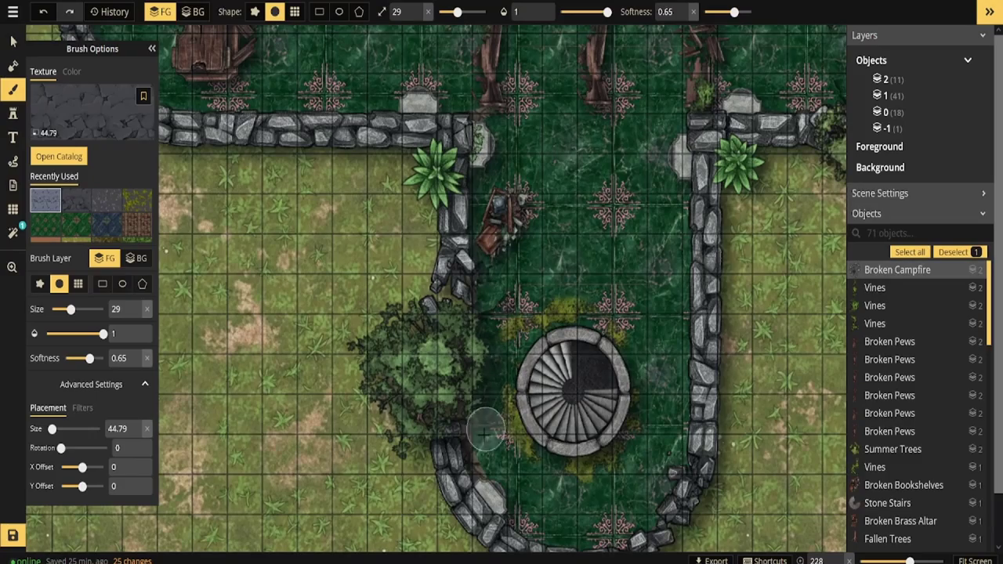
pyautogui.scroll(-4, 644, 415)
# Step: Browse the stamp catalog for further decorations for the church ruin
pyautogui.click(13, 113)
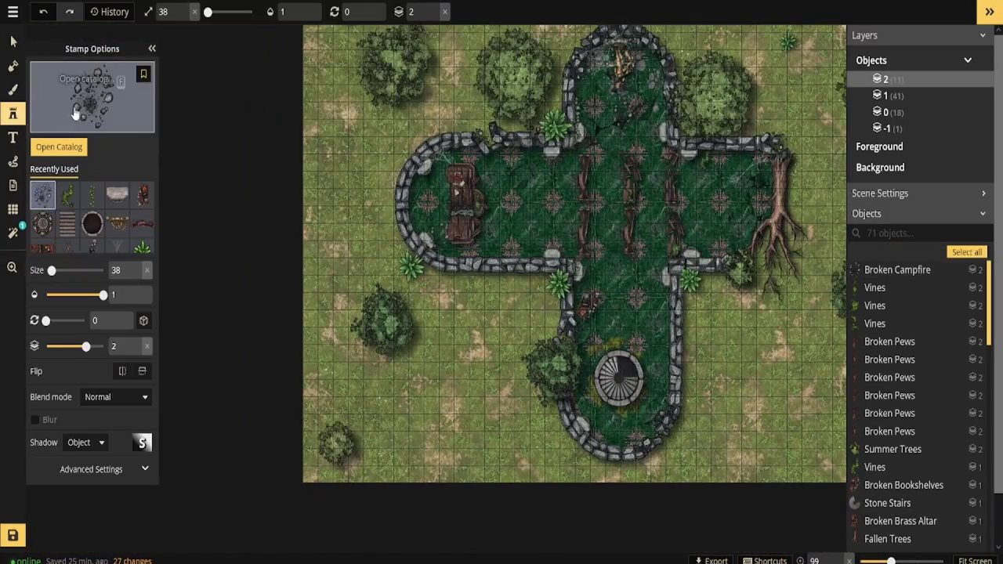
pyautogui.click(74, 112)
pyautogui.scroll(-4, 573, 322)
pyautogui.click(339, 39)
pyautogui.scroll(-10, 676, 337)
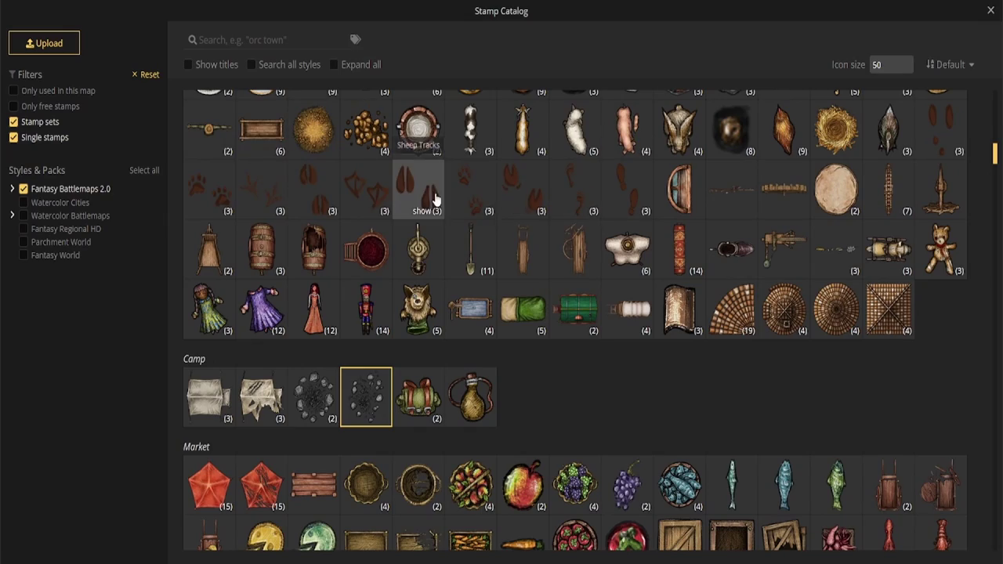
pyautogui.click(471, 190)
pyautogui.scroll(2, 515, 320)
pyautogui.click(72, 111)
pyautogui.scroll(-10, 583, 403)
pyautogui.scroll(-6, 580, 382)
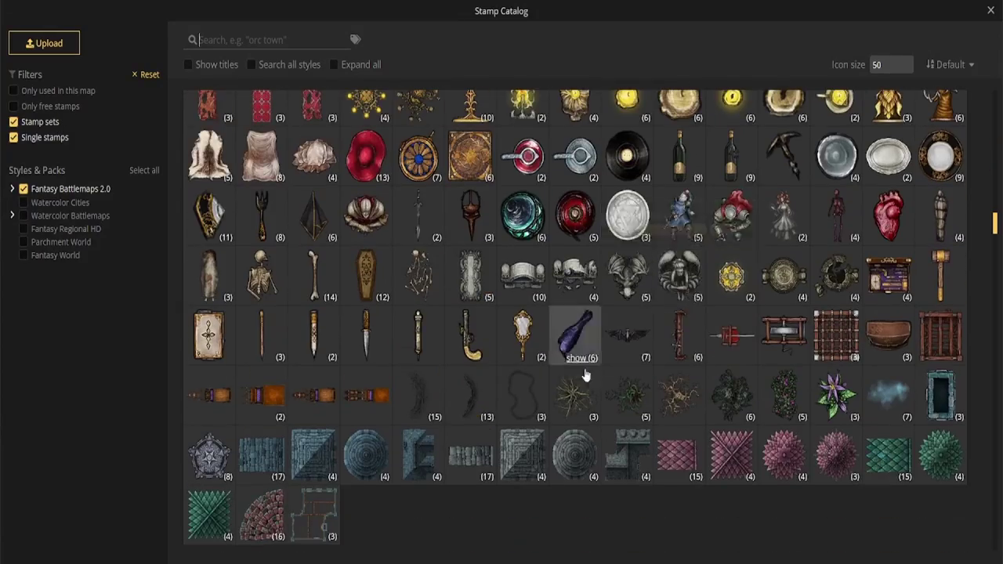
pyautogui.click(990, 11)
pyautogui.scroll(-5, 747, 167)
pyautogui.scroll(3, 744, 145)
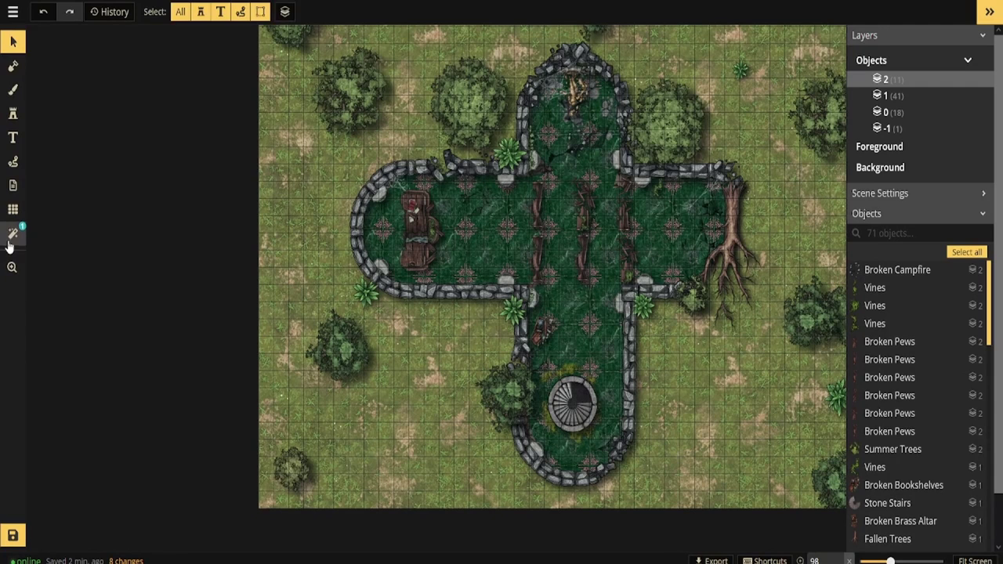
# Step: Add a God Rays texture filter to the map
pyautogui.click(12, 233)
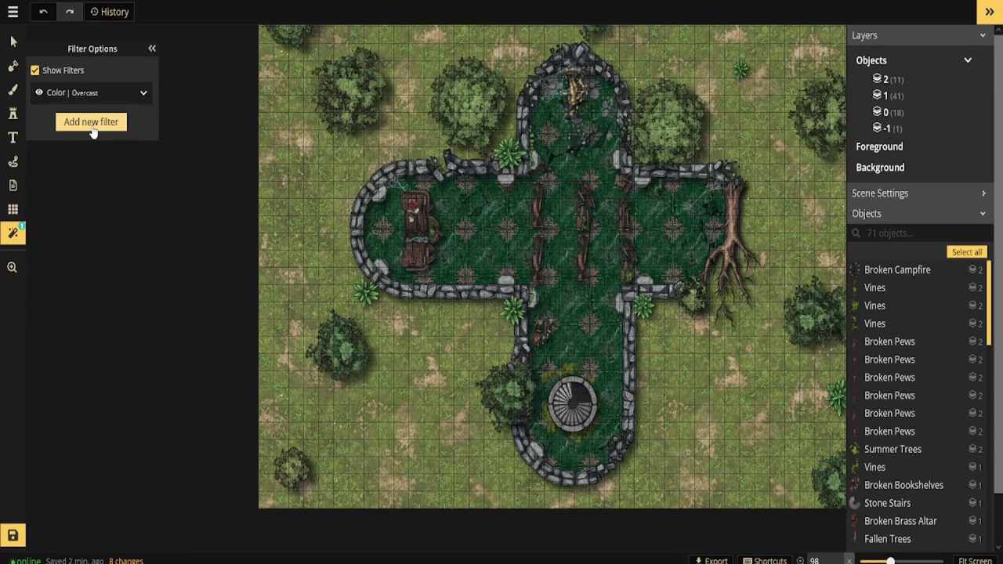
pyautogui.click(91, 124)
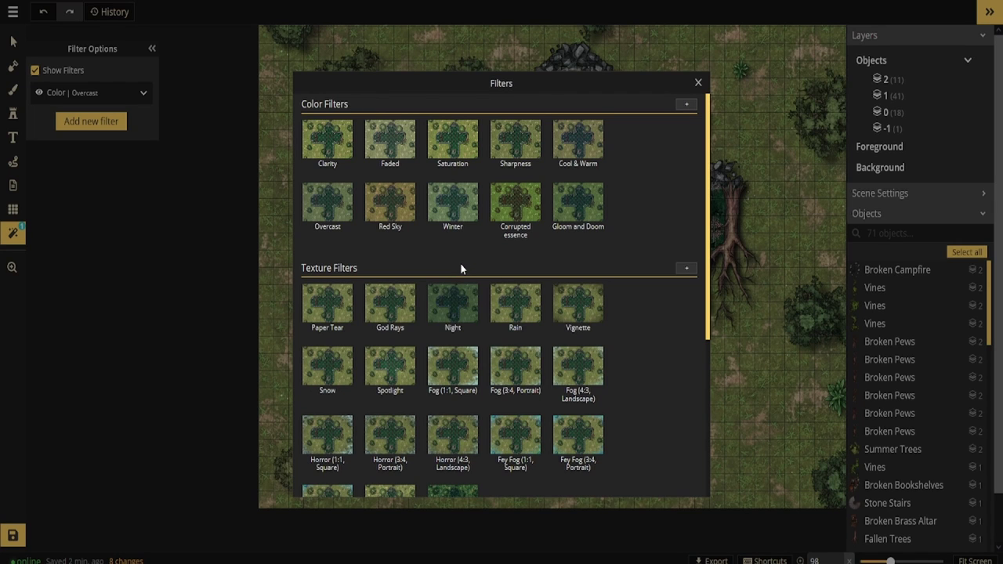
pyautogui.click(395, 310)
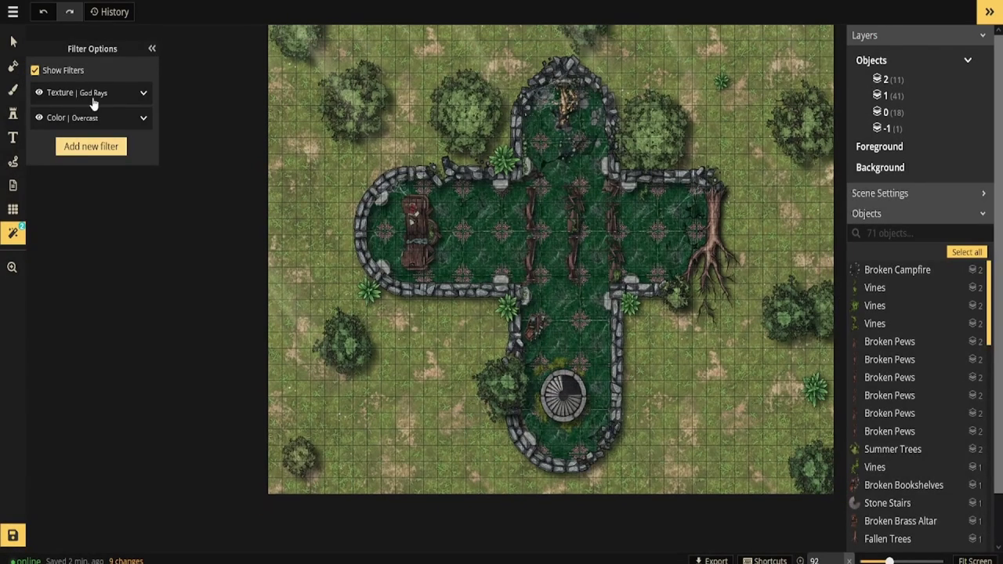
# Step: Choose the slanted light-ray texture for the God Rays filter and raise the filter's opacity above 0.5
pyautogui.click(92, 96)
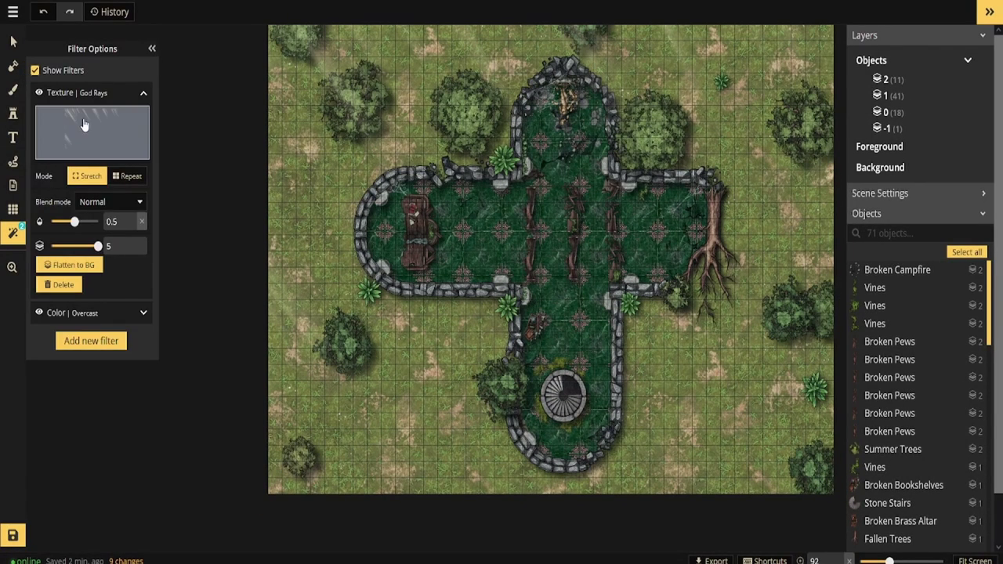
pyautogui.click(83, 117)
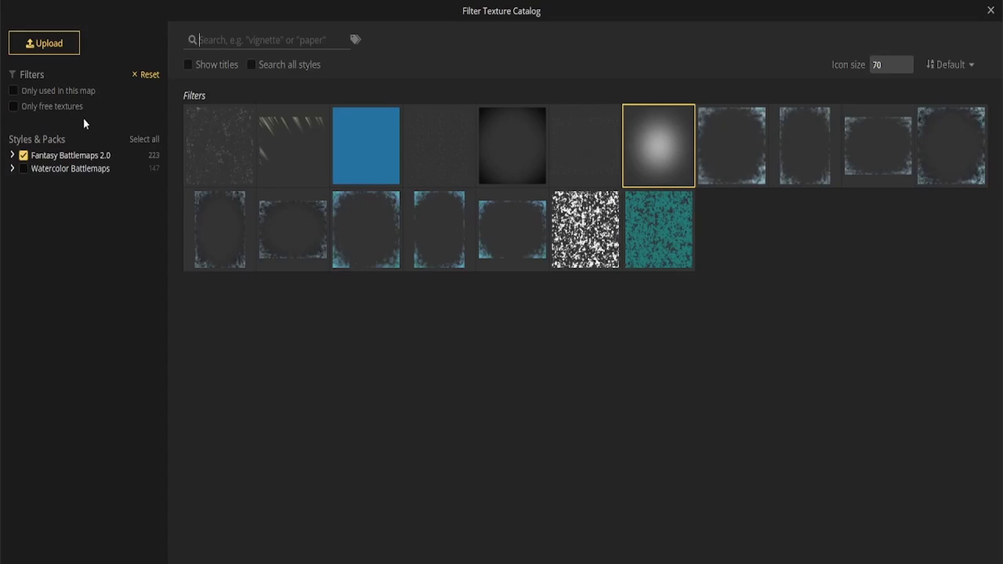
pyautogui.click(292, 149)
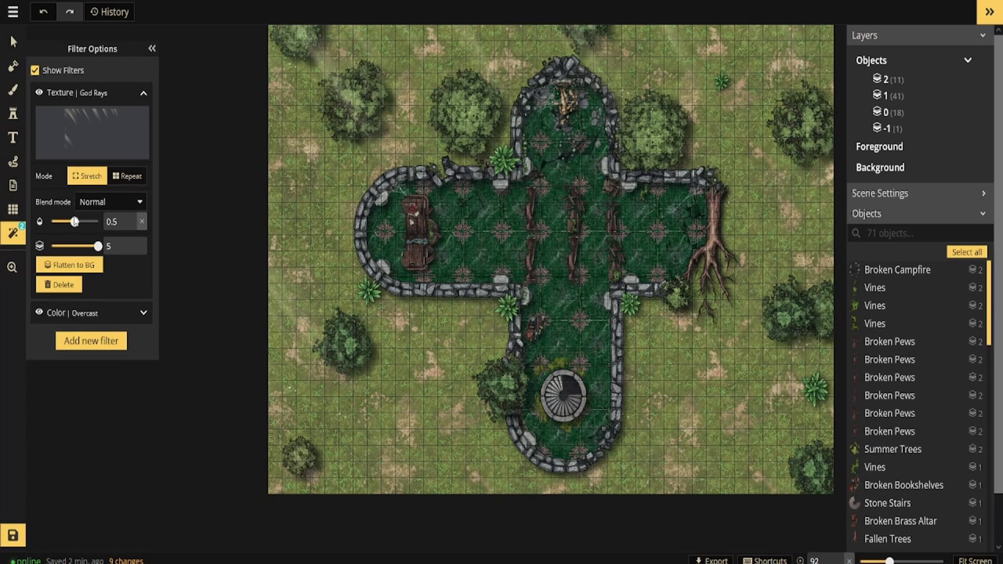
pyautogui.moveTo(74, 222); pyautogui.dragTo(89, 222)
pyautogui.click(143, 94)
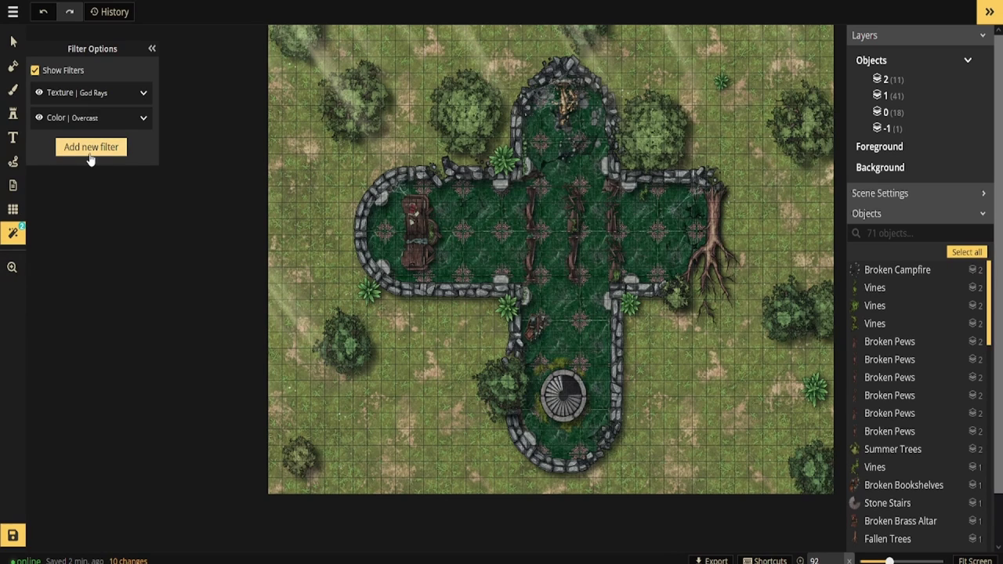
# Step: Add the Forest Lighting (light) texture filter and hide the Overcast color filter
pyautogui.click(90, 152)
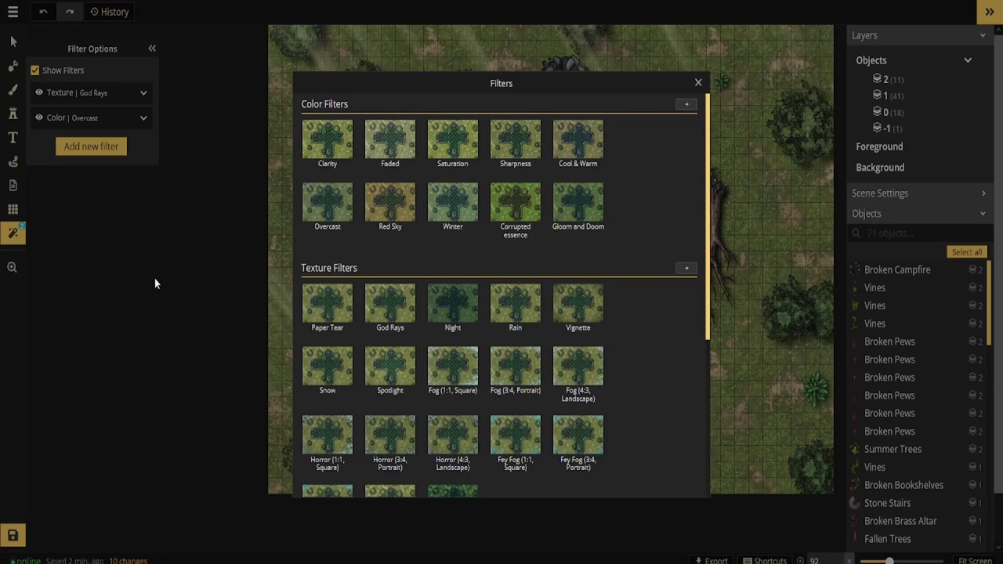
pyautogui.scroll(-2, 353, 411)
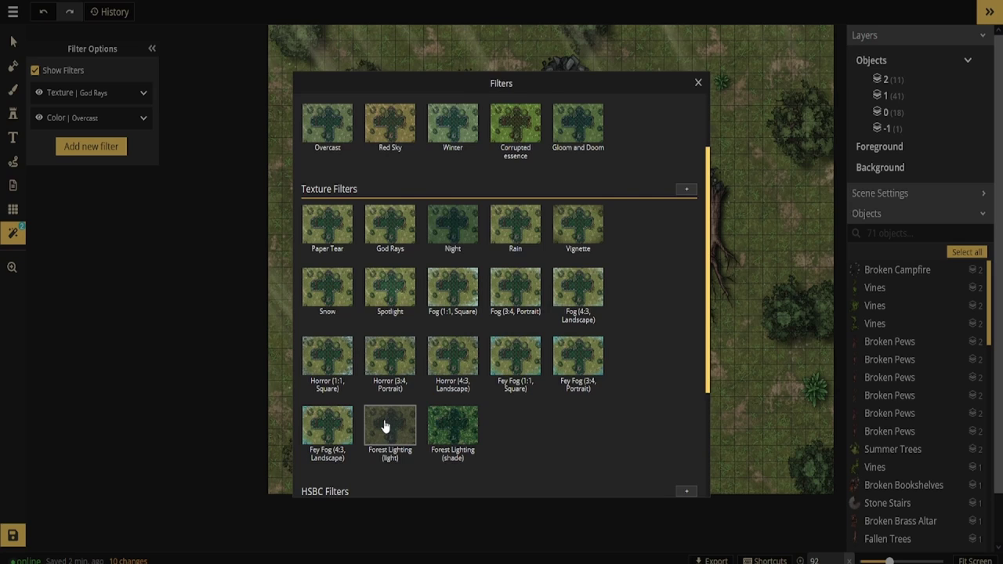
pyautogui.click(384, 425)
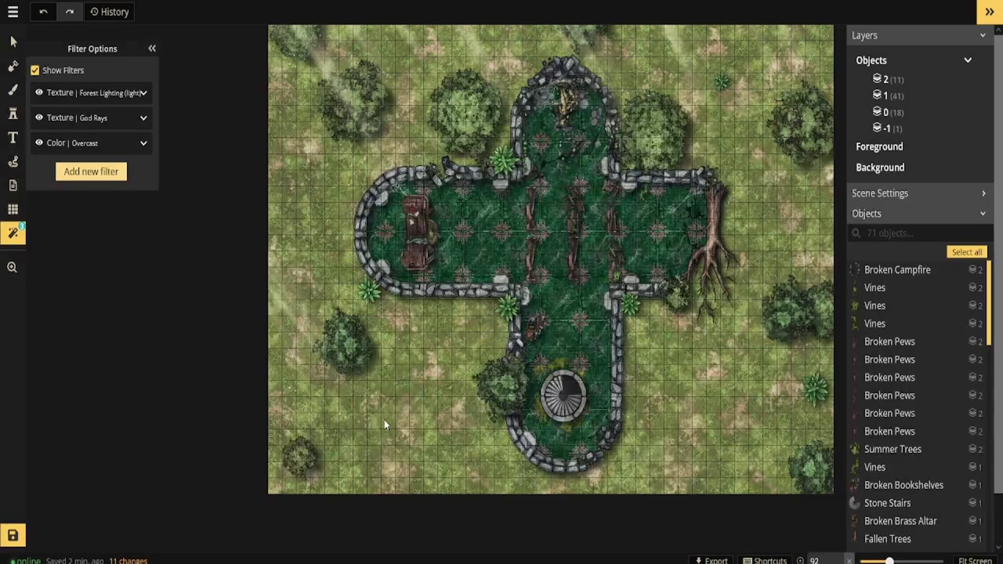
pyautogui.click(38, 144)
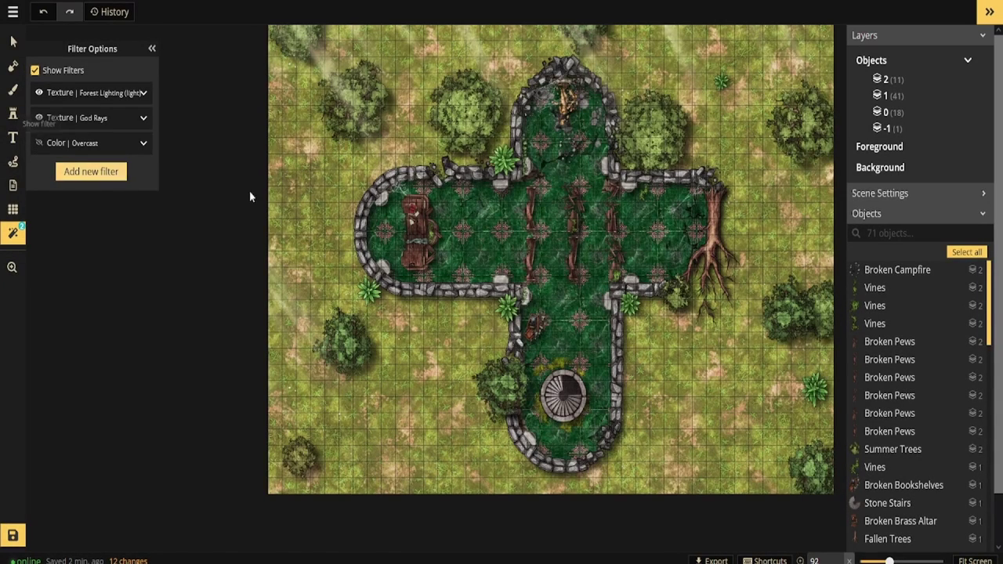
# Step: Set the Forest Lighting (light) filter's mode to Stretch
pyautogui.scroll(3, 631, 228)
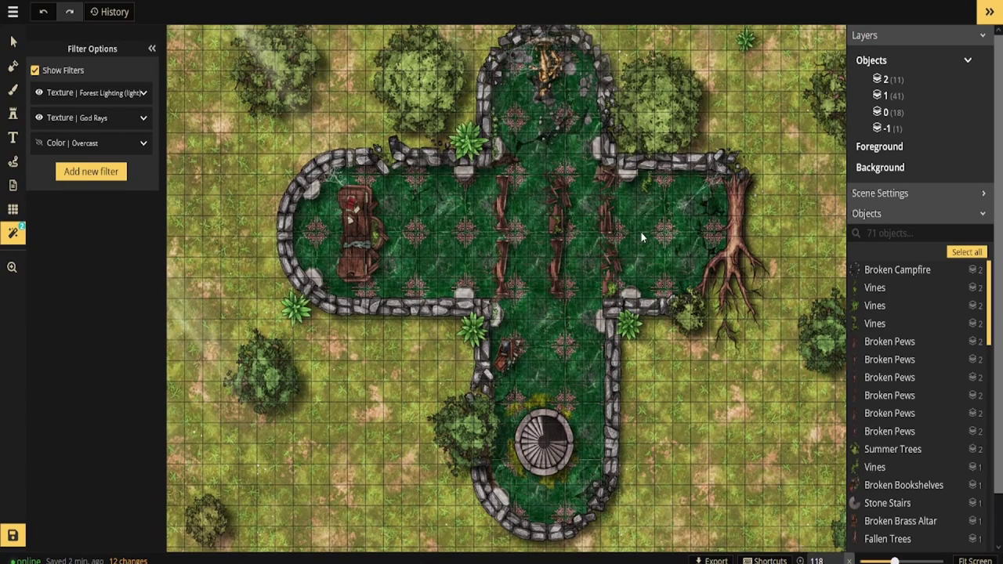
pyautogui.scroll(-1, 640, 231)
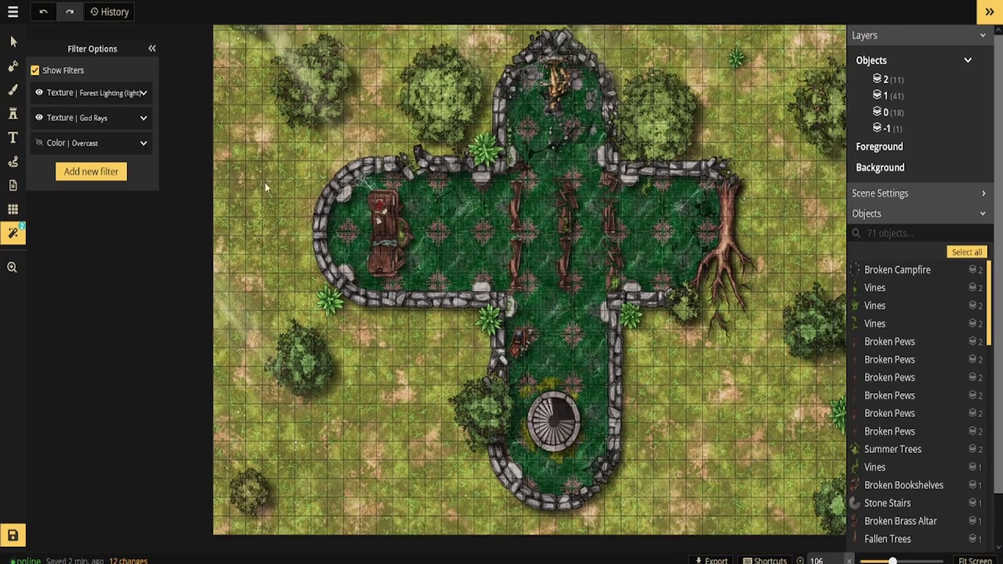
pyautogui.click(141, 93)
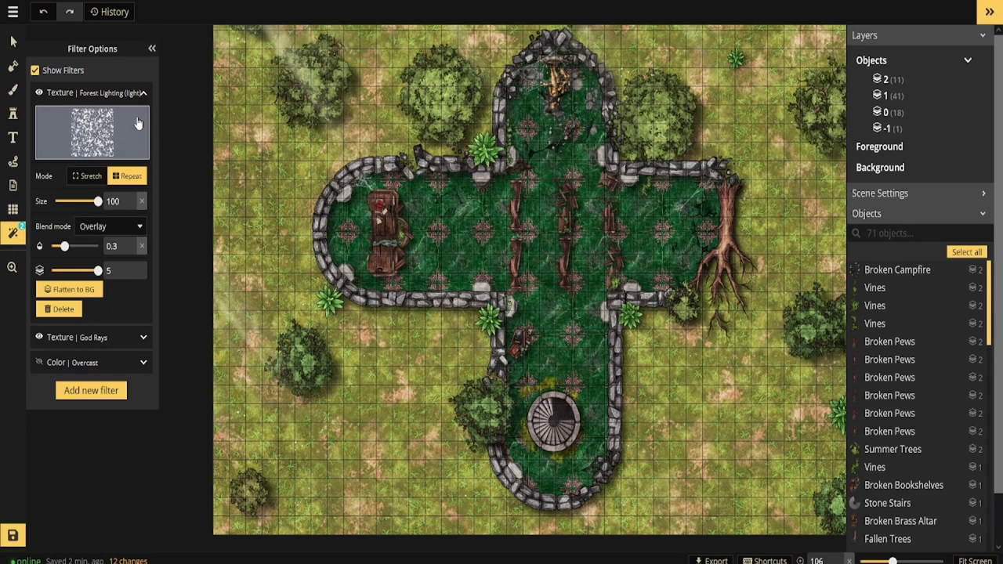
pyautogui.click(92, 176)
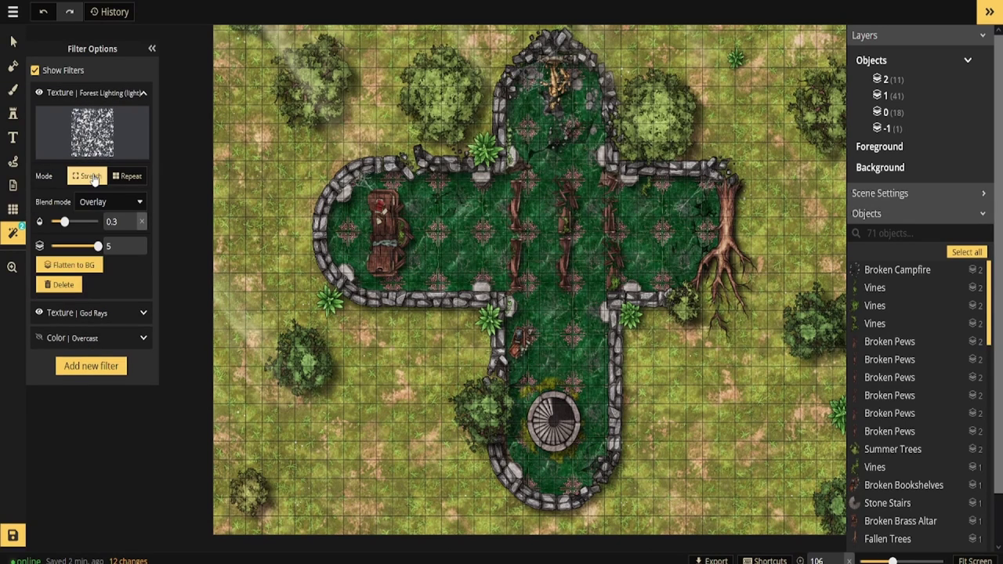